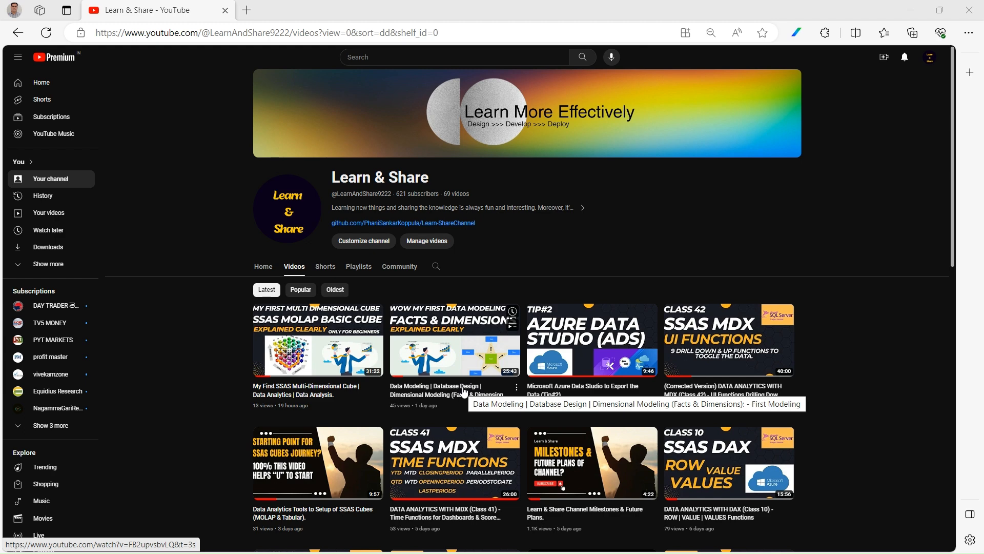
# Show the playlists of the Learn & Share channel
pyautogui.click(364, 272)
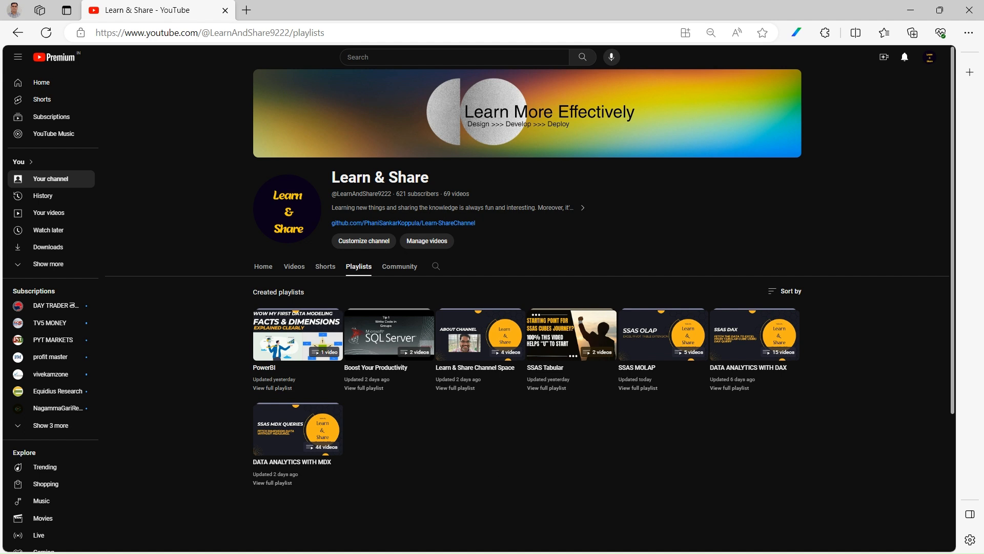
# Switch to SQL Server Management Studio and review the dimension tables and dbo.Fact_Sales among the POC database's tables
pyautogui.hotkey('alt', 'Tab')
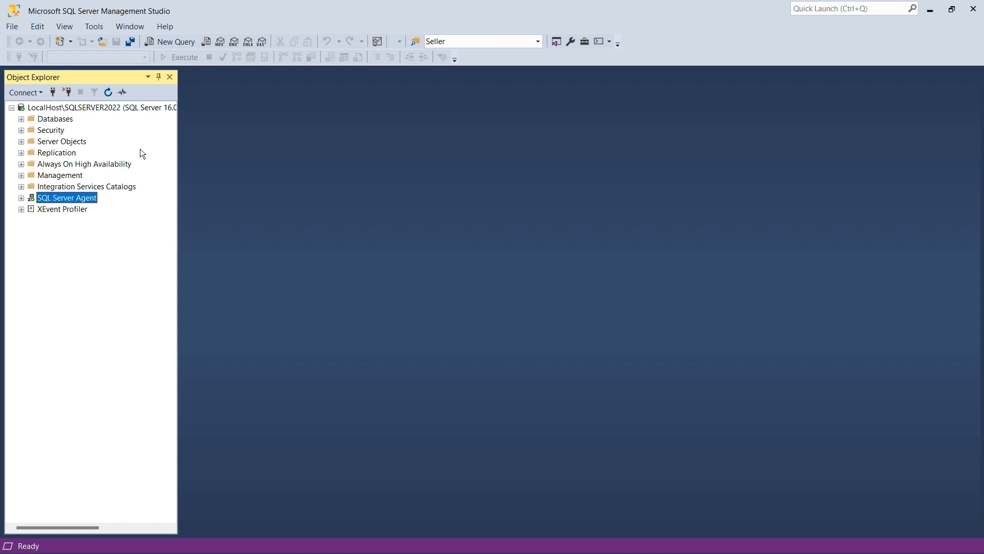
pyautogui.click(22, 119)
pyautogui.click(32, 153)
pyautogui.click(41, 176)
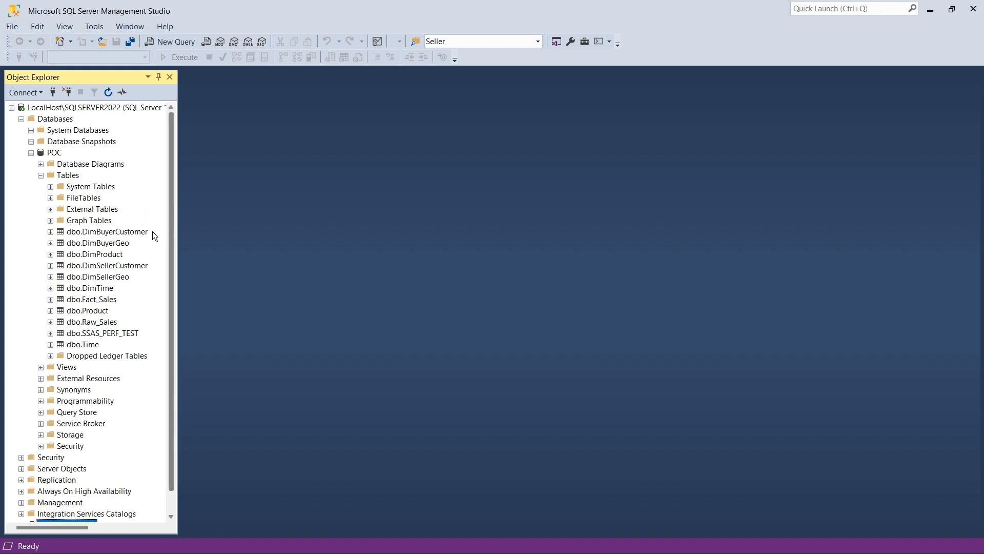
pyautogui.click(113, 233)
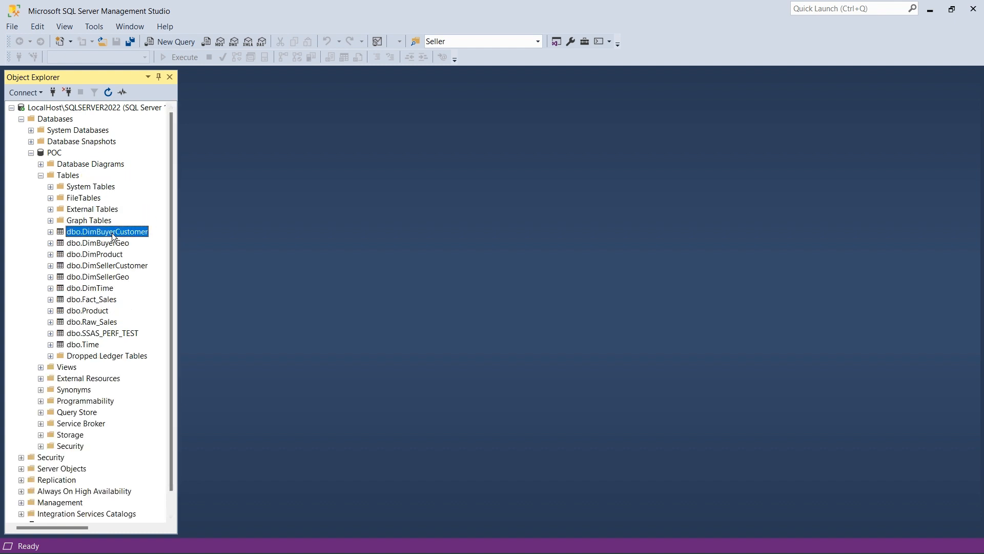
pyautogui.click(94, 290)
pyautogui.click(101, 302)
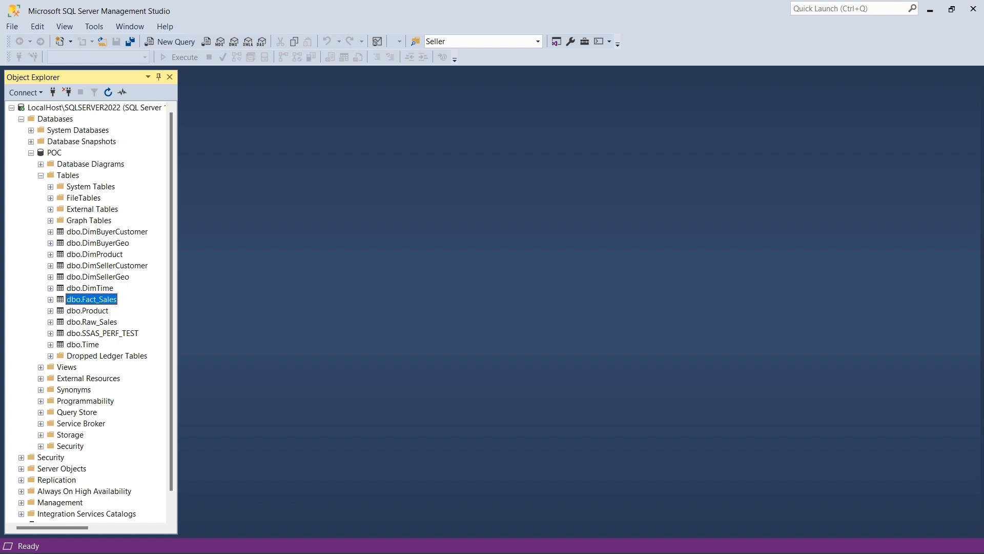
# Switch to Visual Studio 2019 and start a new project from the Analysis Services Tabular Project template
pyautogui.hotkey('alt', 'Tab')
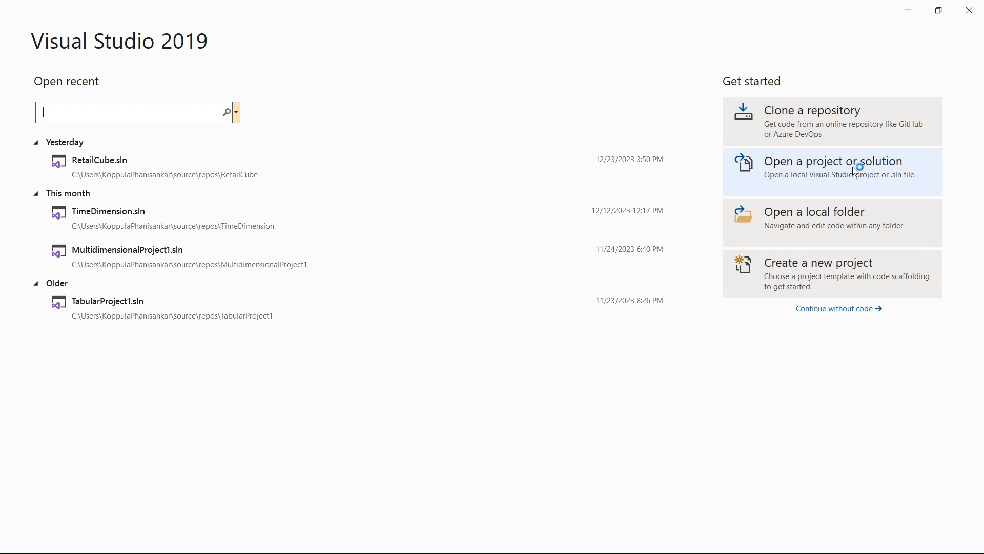
pyautogui.click(807, 277)
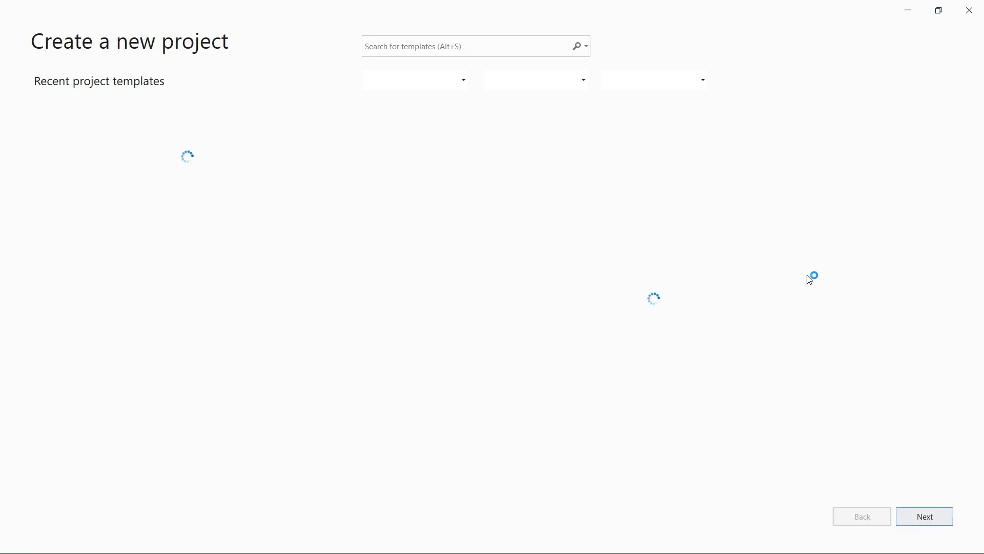
pyautogui.click(431, 51)
pyautogui.write('Tabular')
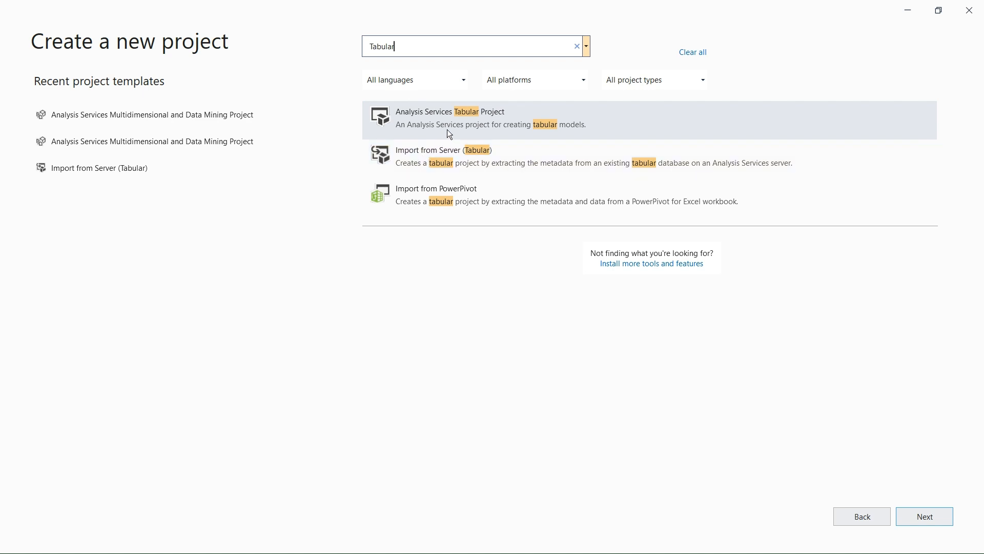
pyautogui.click(485, 115)
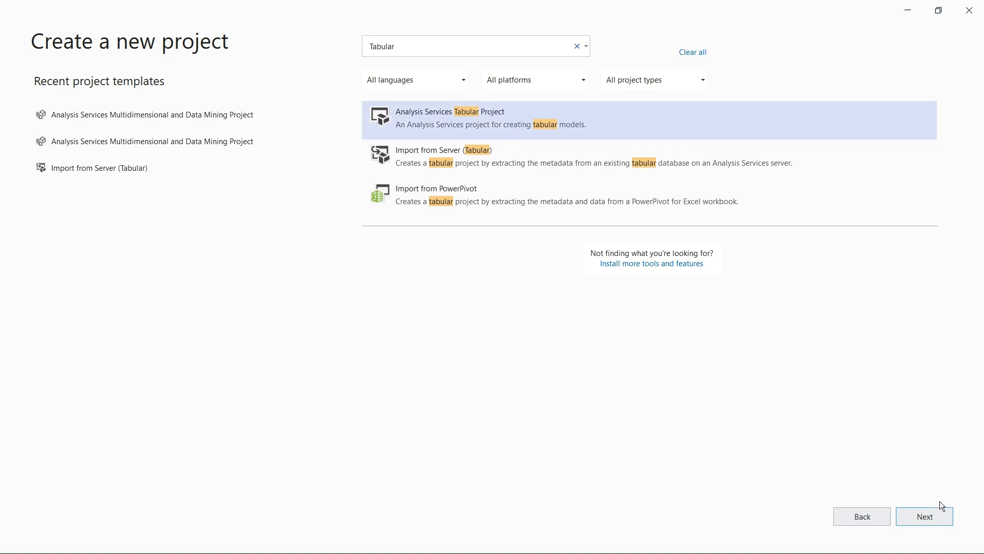
pyautogui.click(930, 514)
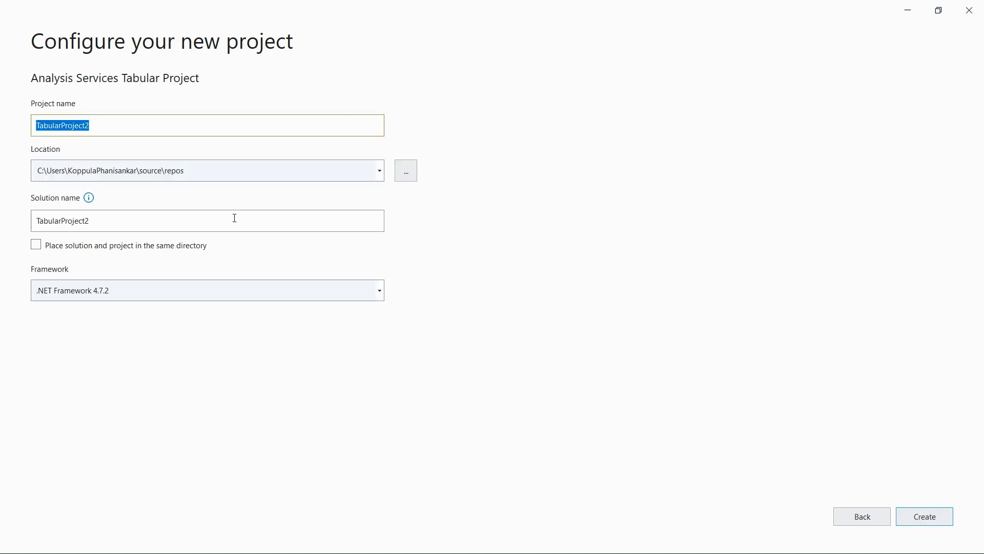
# Name the project and solution RetailCube and try to create it in the default repos folder
pyautogui.click(114, 128)
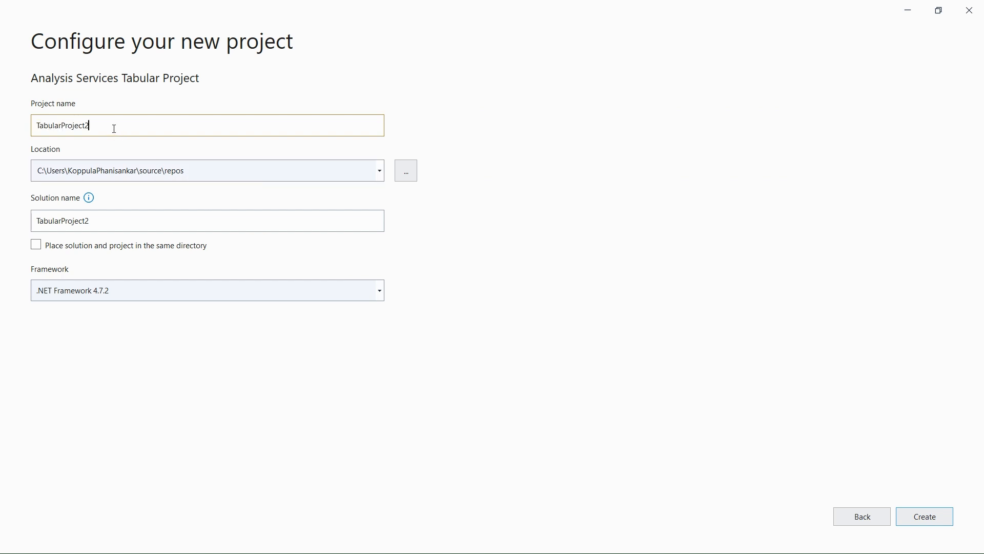
pyautogui.hotkey('ctrl', 'a')
pyautogui.press('BackSpace')
pyautogui.write('Re')
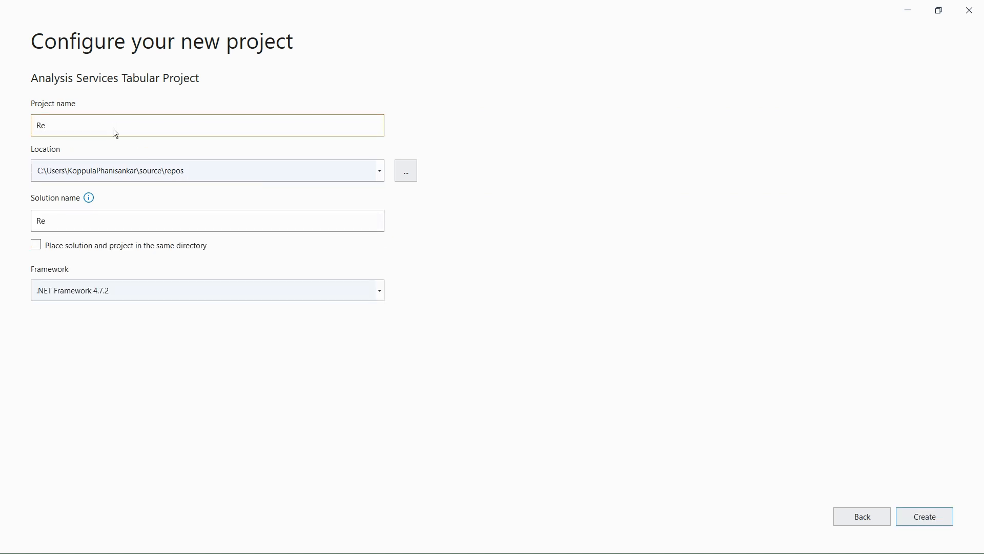
pyautogui.write('tailCube')
pyautogui.click(209, 170)
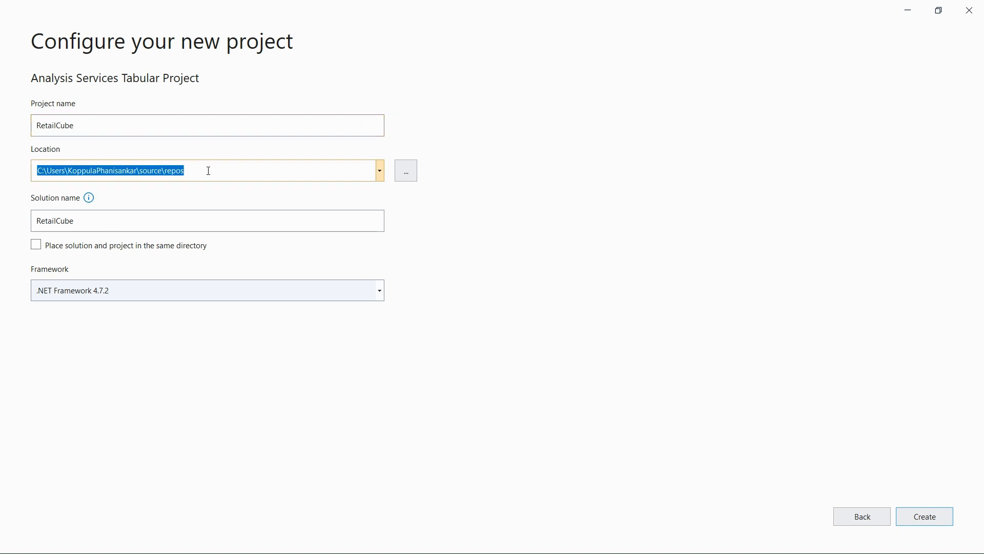
pyautogui.click(94, 221)
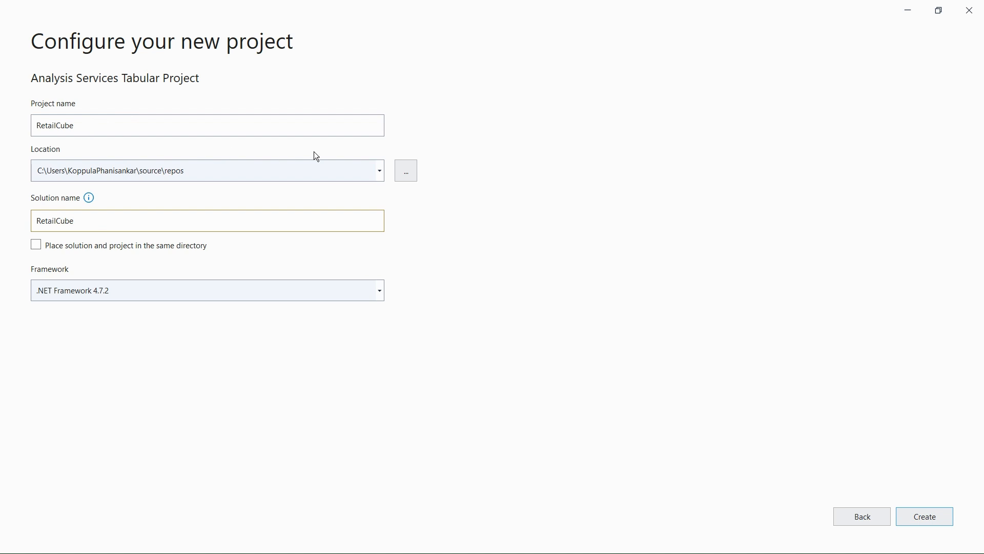
pyautogui.click(931, 516)
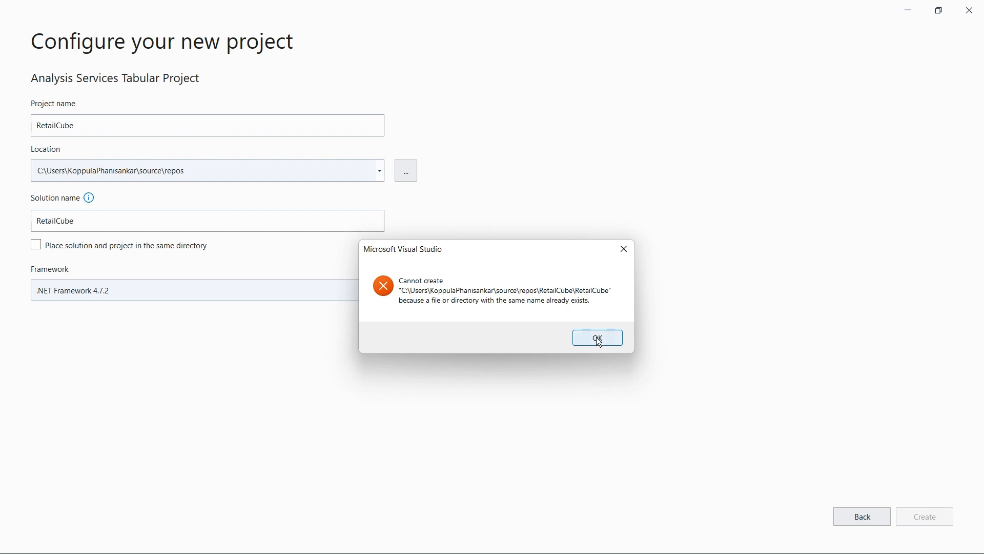
pyautogui.click(598, 338)
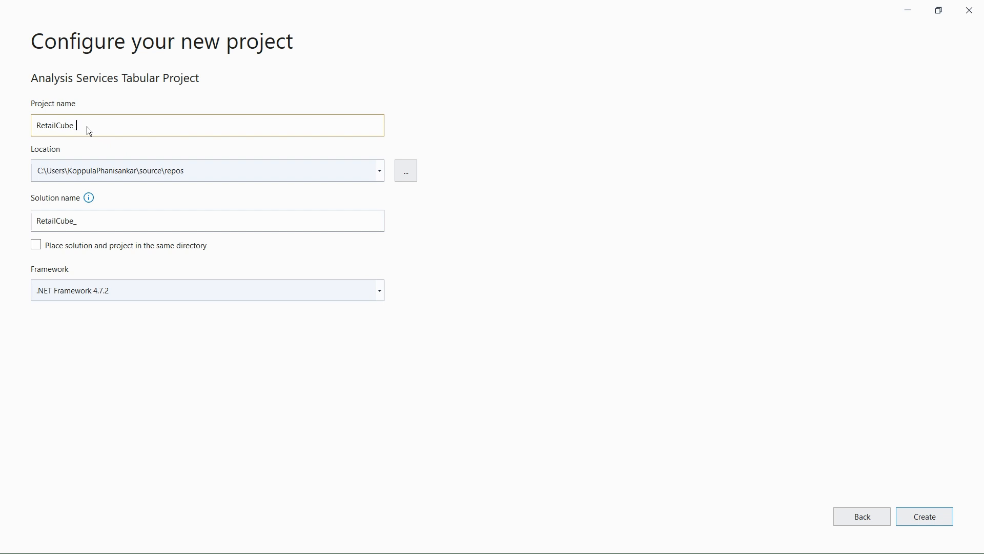
# Rename the project RetailCube_TM and create it
pyautogui.write('T')
pyautogui.press('BackSpace')
pyautogui.press('BackSpace')
pyautogui.write('TM')
pyautogui.click(933, 519)
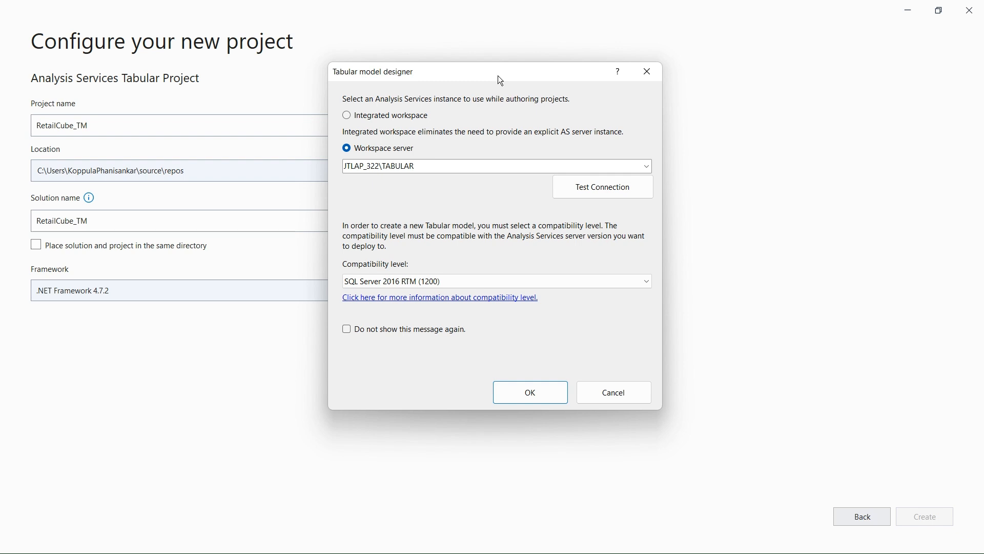
# Set the workspace server to LocalHost\TABULAR, test its connection and accept the SQL Server 2016 RTM (1200) compatibility level
pyautogui.click(473, 168)
pyautogui.click(381, 167)
pyautogui.hotkey('shift', 'Home')
pyautogui.press('BackSpace')
pyautogui.write('LocalHost')
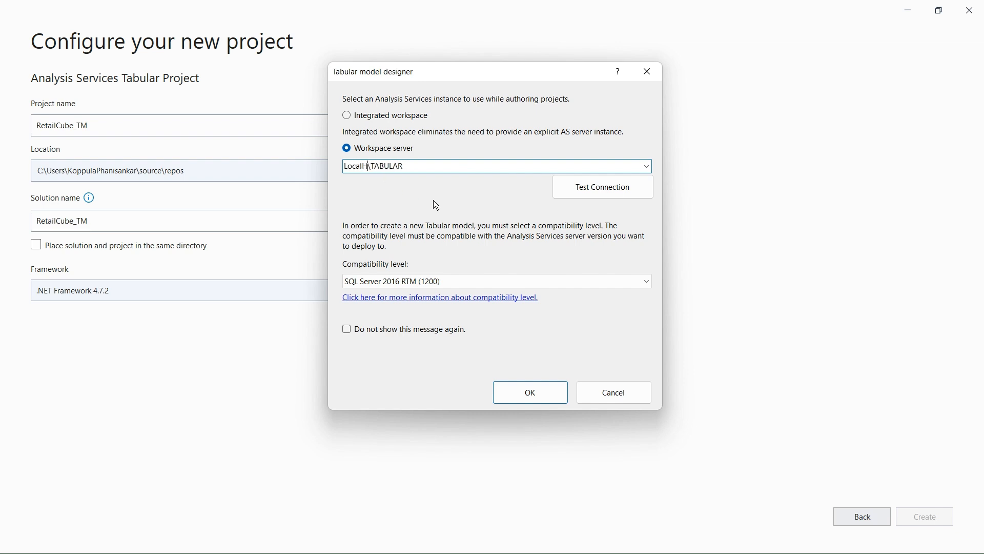
pyautogui.click(607, 189)
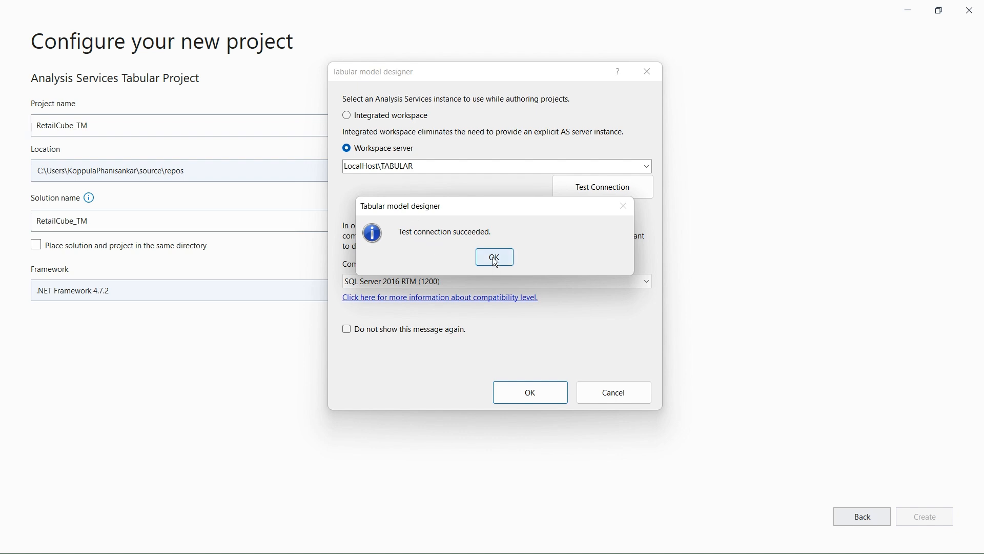
pyautogui.click(495, 258)
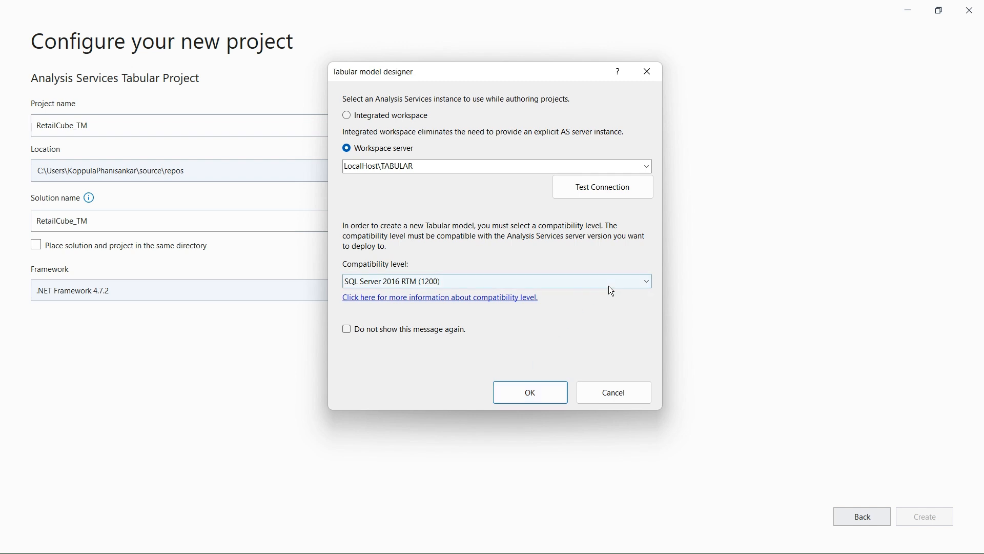
pyautogui.click(529, 389)
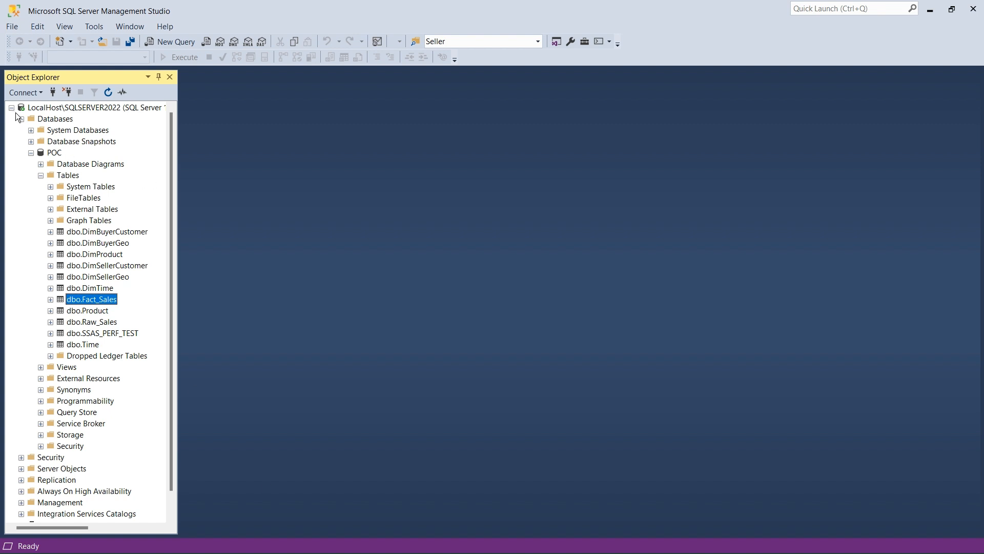
# In SQL Server Management Studio, connect to the Analysis Services server LocalHost\Tabular and expand its databases
pyautogui.click(12, 108)
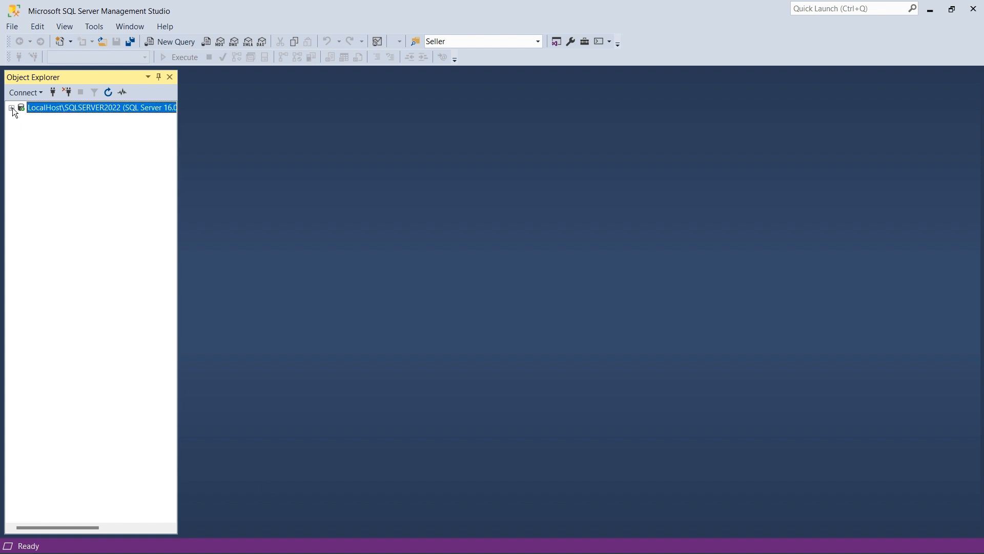
pyautogui.click(26, 93)
pyautogui.click(54, 121)
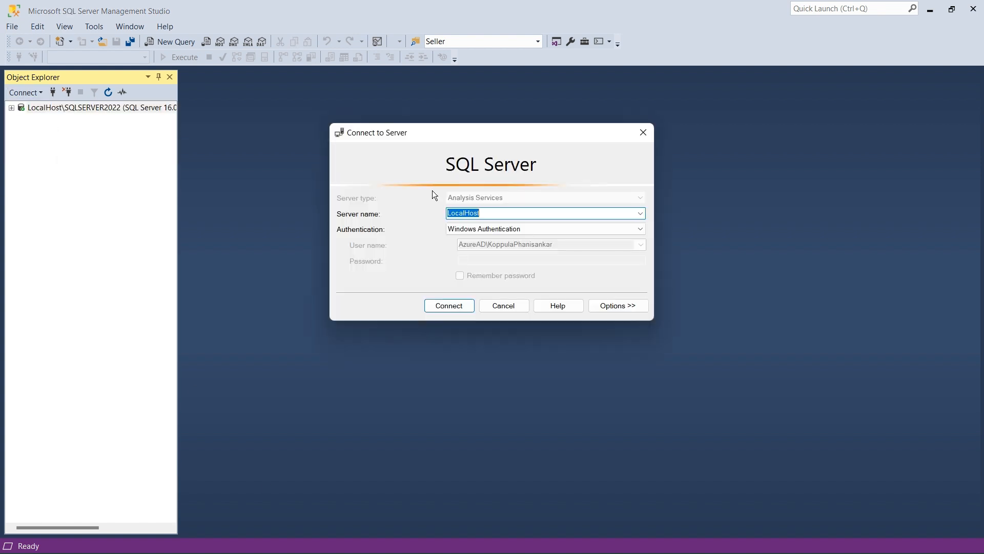
pyautogui.click(640, 213)
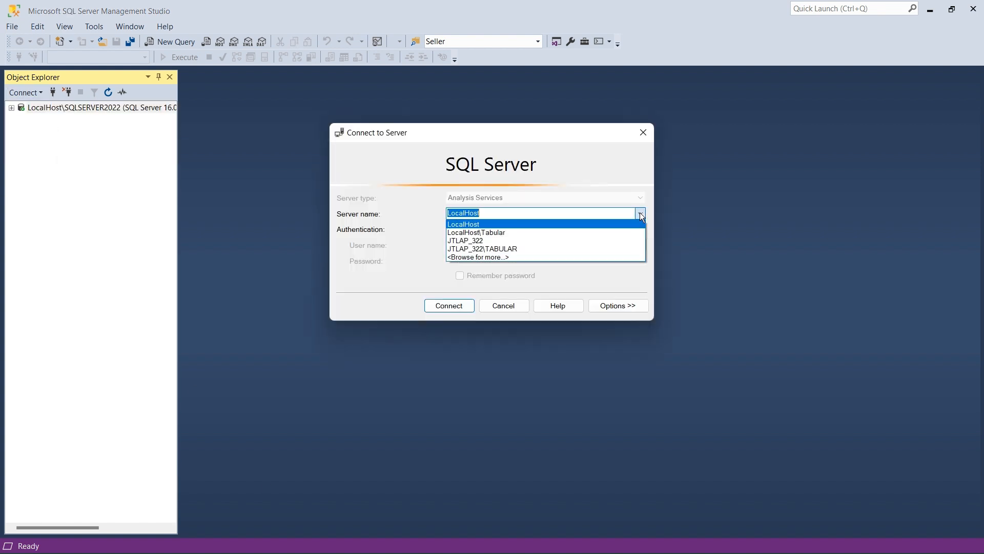
pyautogui.click(501, 233)
pyautogui.click(454, 303)
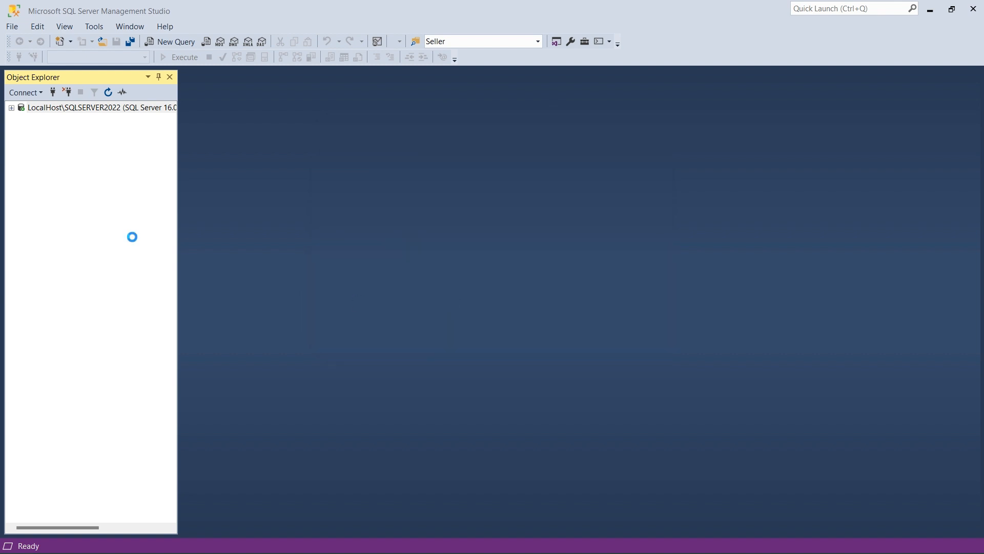
pyautogui.click(21, 130)
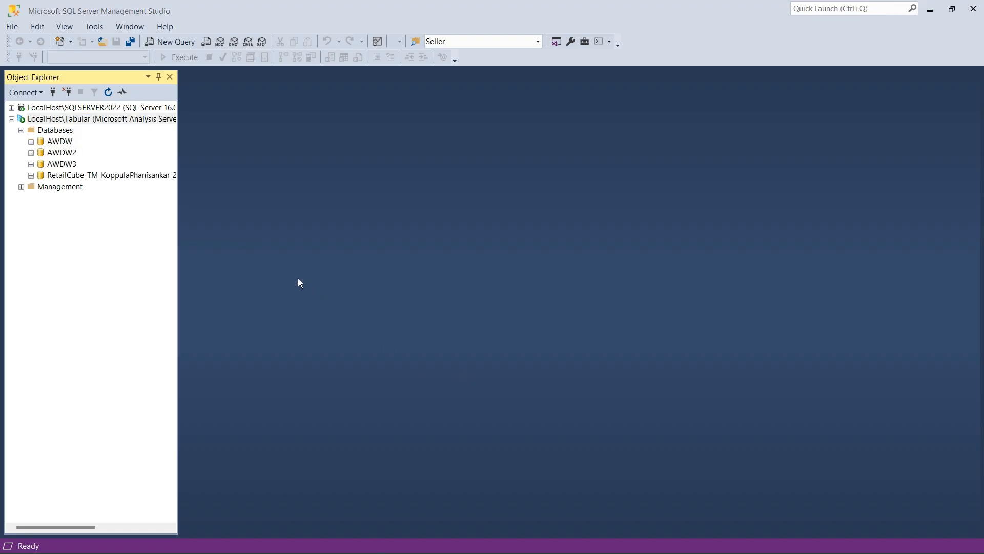
# Widen Object Explorer and examine the name and contents of the RetailCube_TM workspace database
pyautogui.click(59, 131)
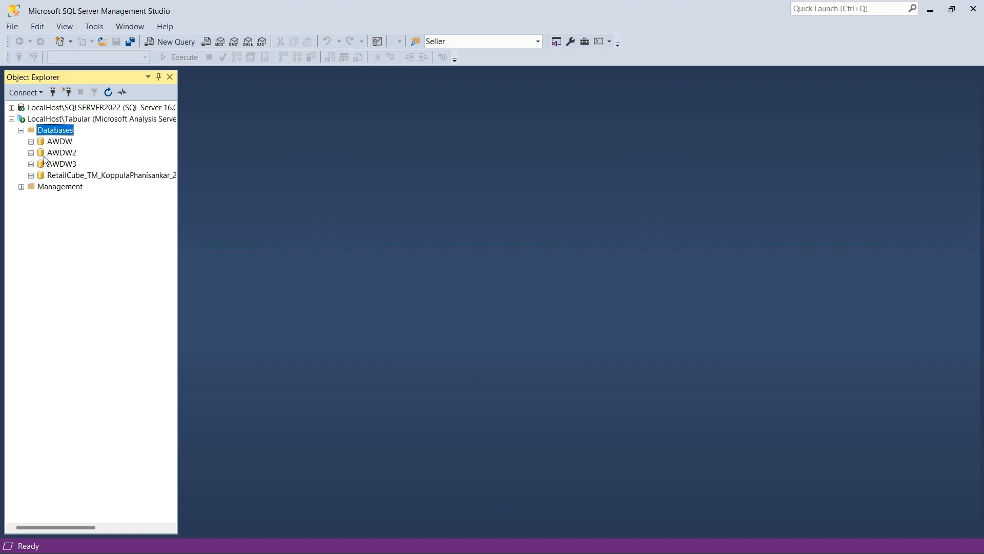
pyautogui.moveTo(180, 224); pyautogui.dragTo(254, 228)
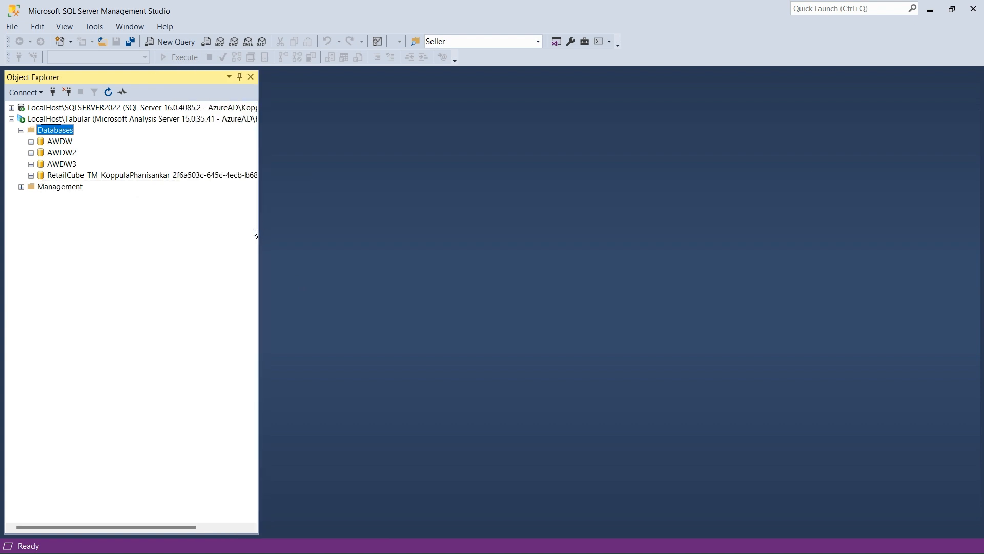
pyautogui.click(31, 176)
pyautogui.click(40, 187)
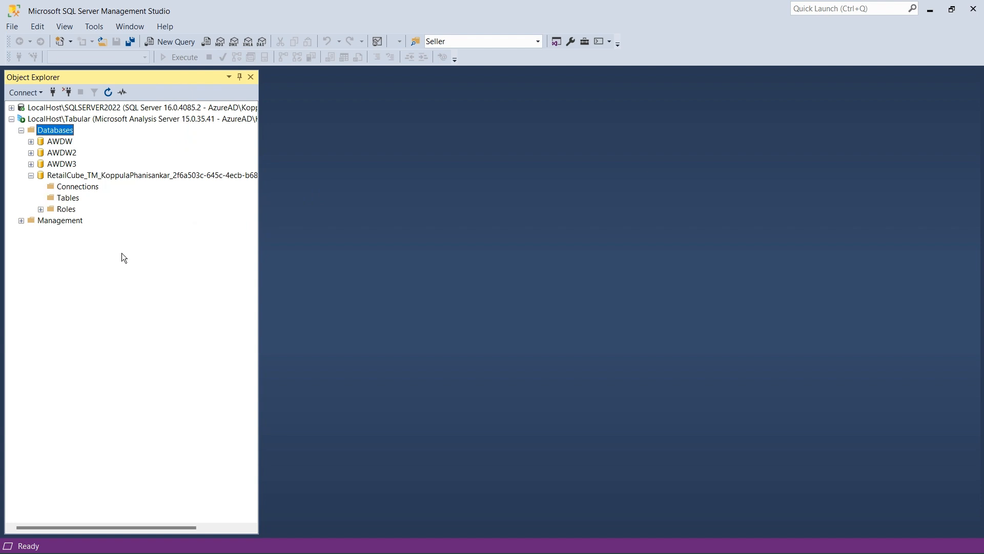
pyautogui.click(136, 177)
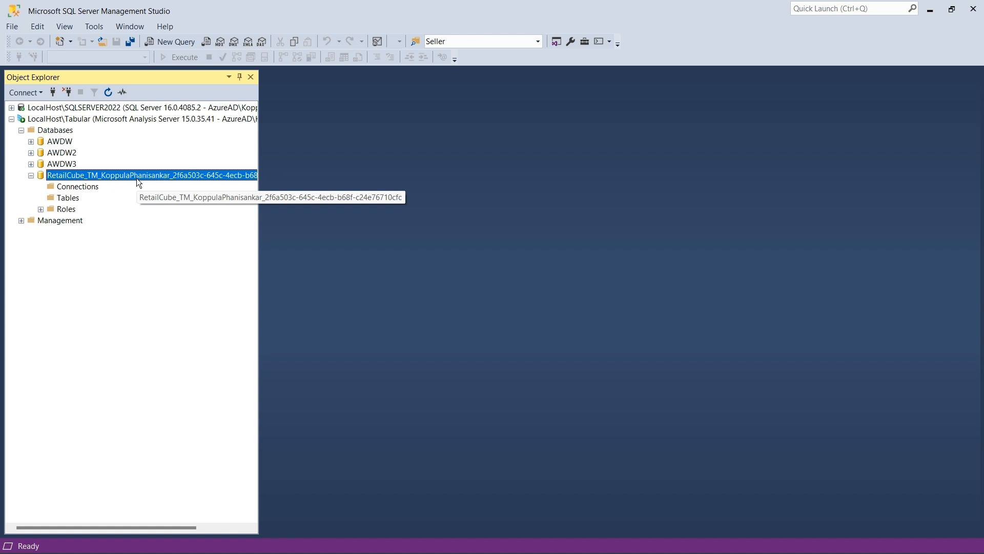
pyautogui.click(31, 175)
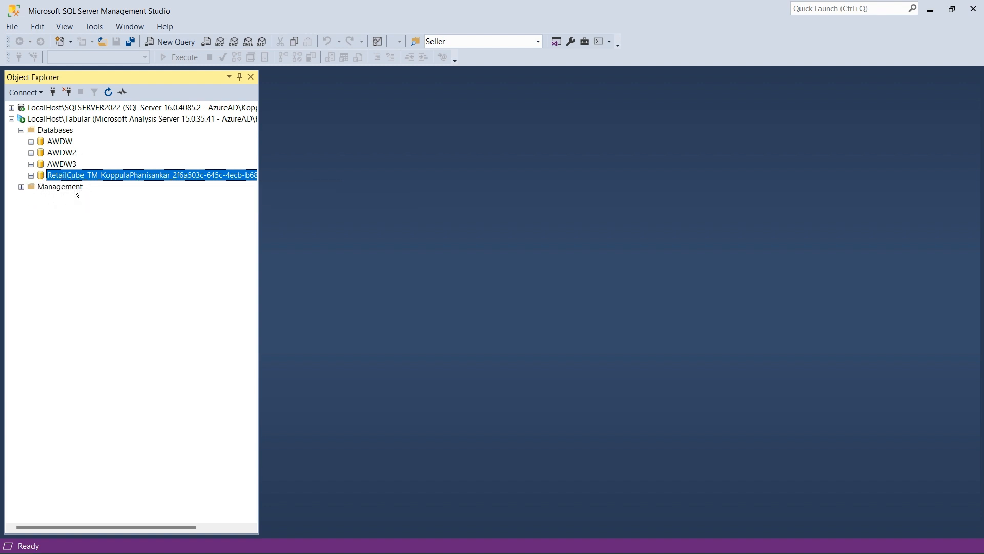
pyautogui.click(152, 174)
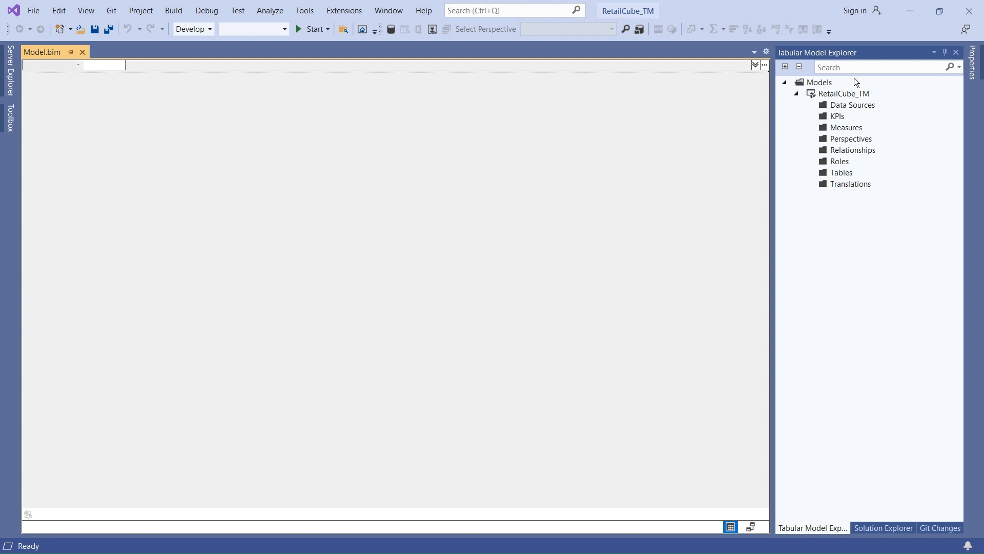
# Examine the data source types offered for importing into the RetailCube_TM model, and cancel the Table Import Wizard
pyautogui.click(835, 94)
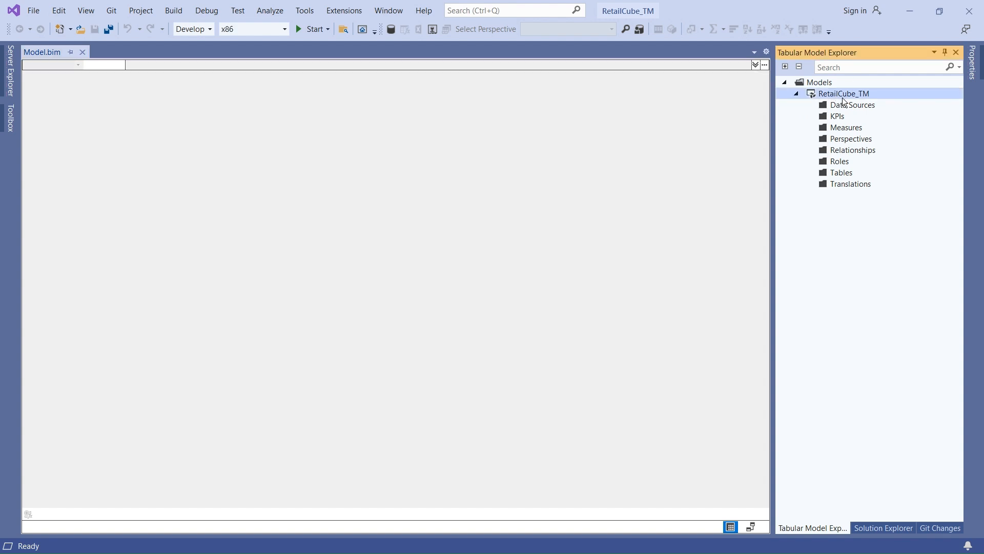
pyautogui.rightClick(847, 102)
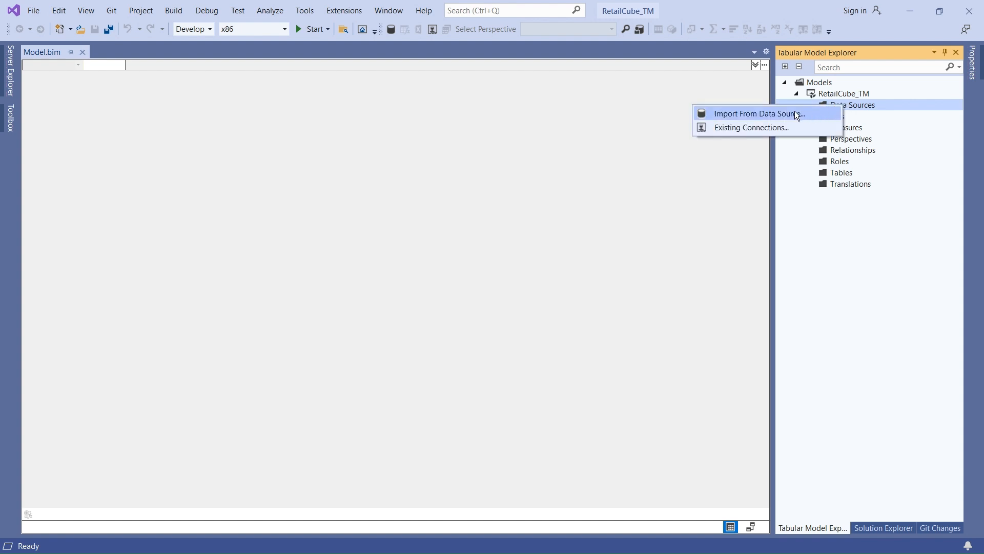
pyautogui.click(749, 114)
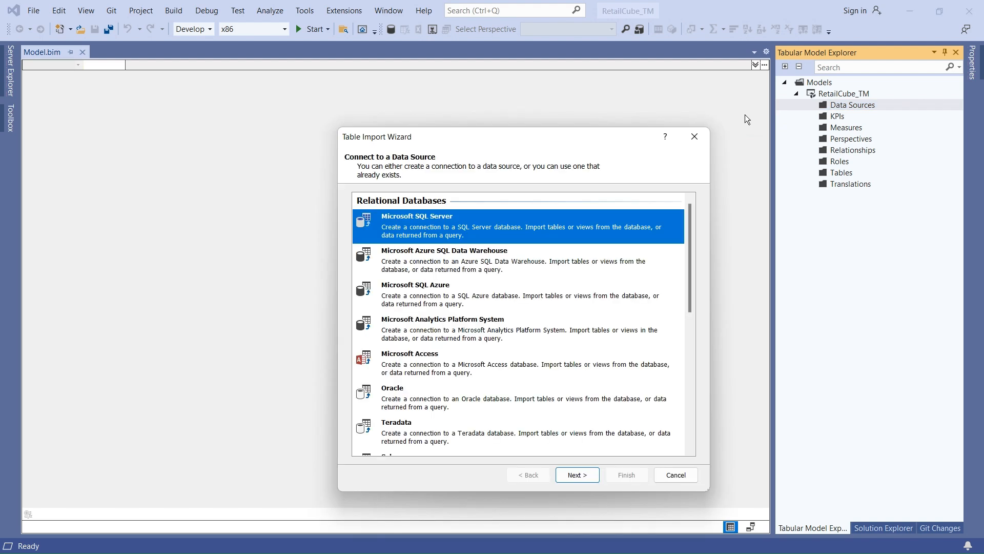
pyautogui.moveTo(690, 235); pyautogui.dragTo(701, 399)
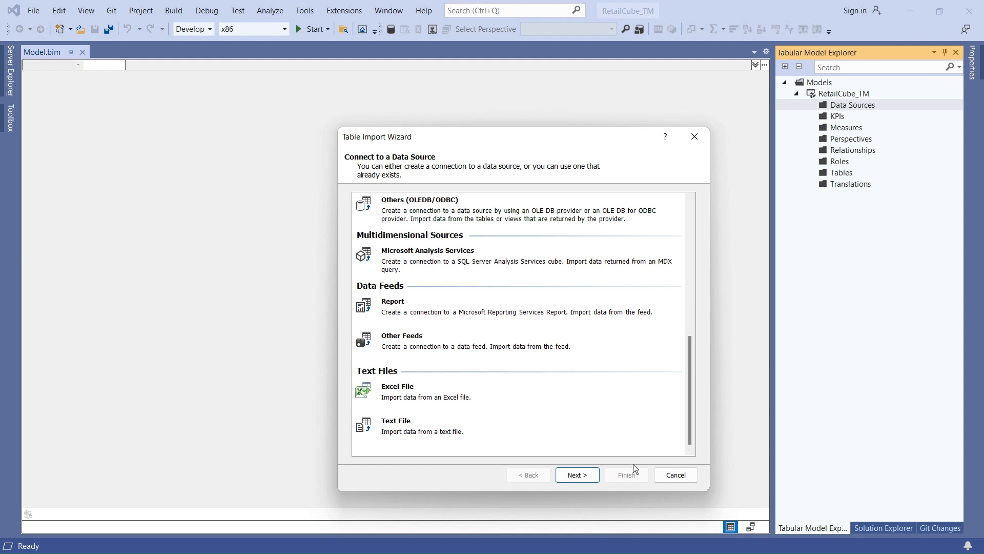
pyautogui.click(668, 483)
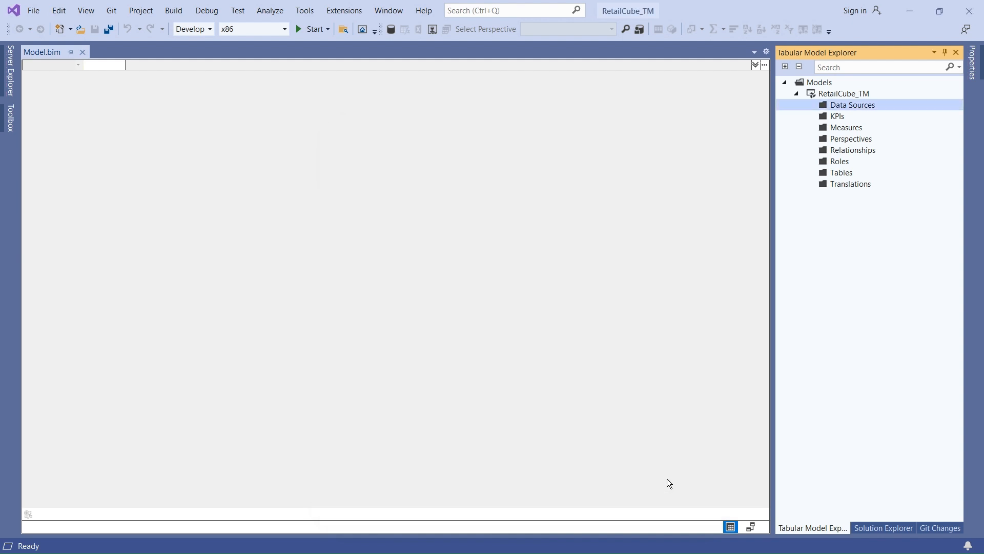
# Check the existing connections of the model's data sources and close the list
pyautogui.rightClick(835, 107)
pyautogui.click(749, 128)
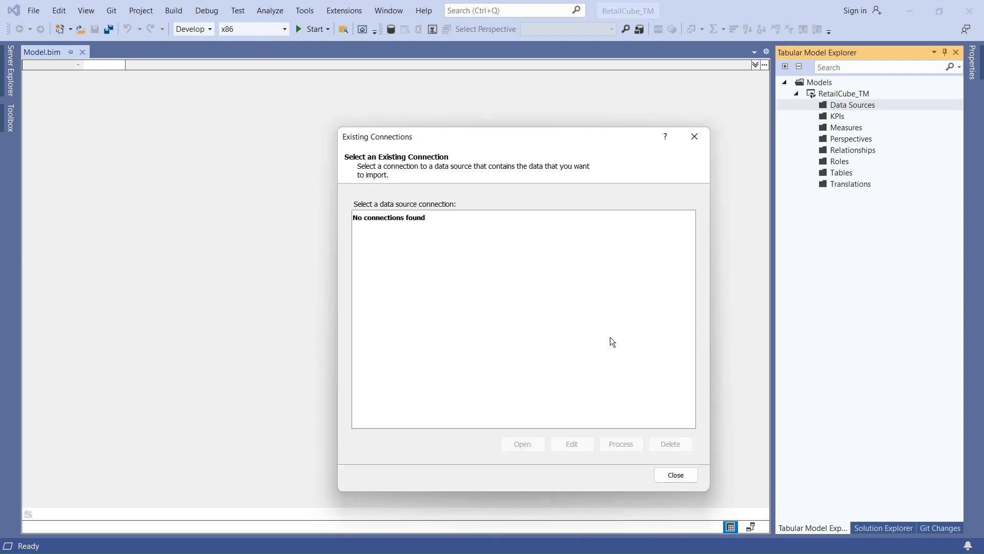
pyautogui.click(677, 472)
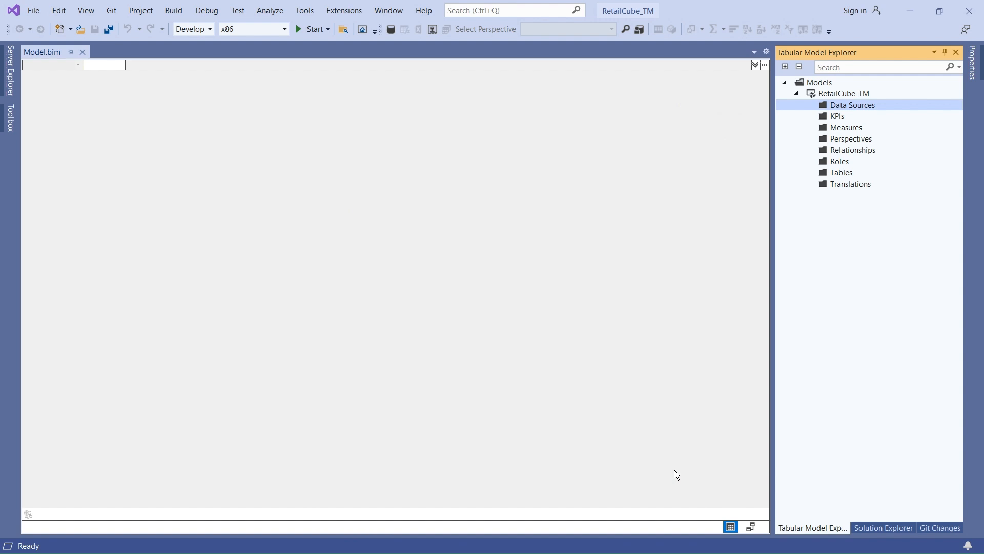
# Start a new data source import for the model using a Microsoft SQL Server relational database
pyautogui.rightClick(835, 106)
pyautogui.click(764, 115)
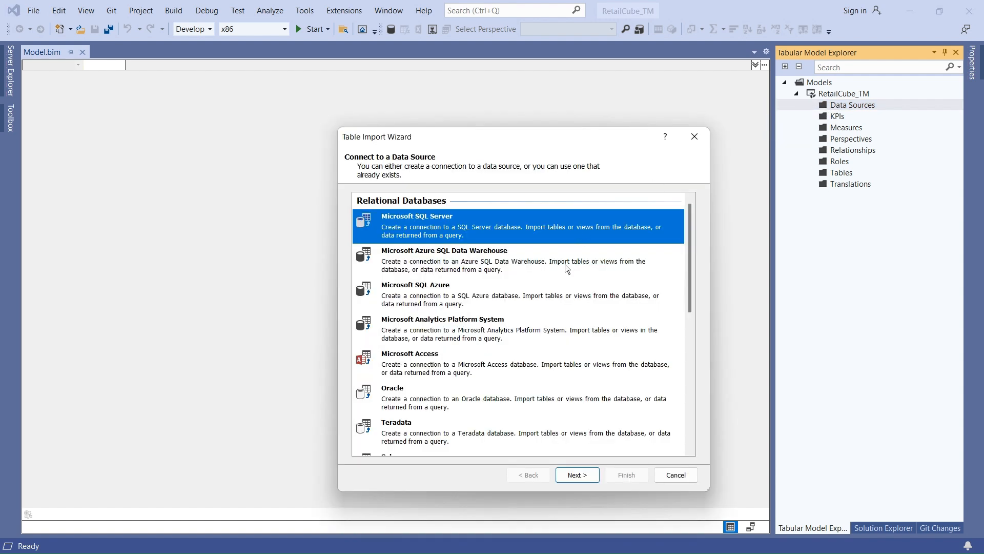
pyautogui.click(581, 475)
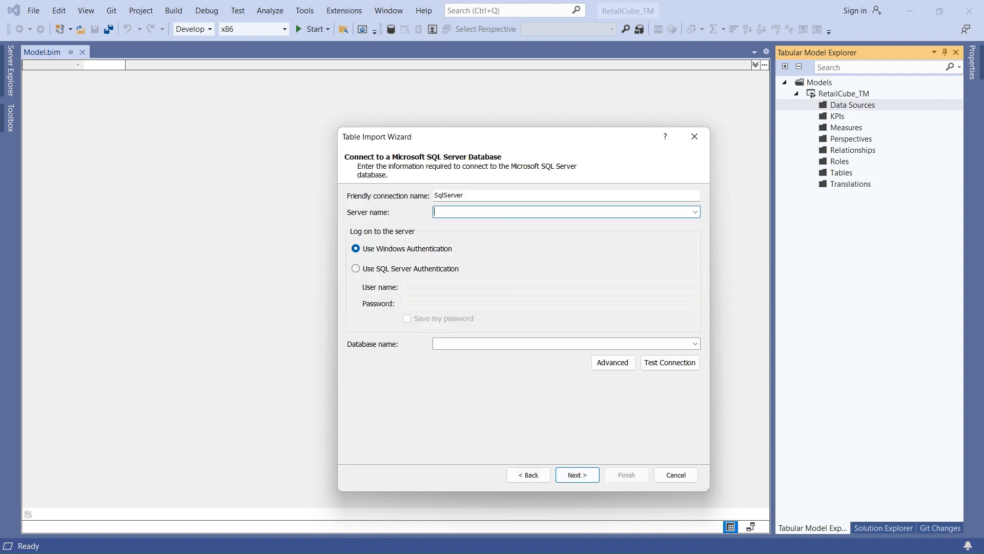
# Switch to SQL Server Management Studio and bring the connected server names into view in Object Explorer
pyautogui.hotkey('alt', 'Tab')
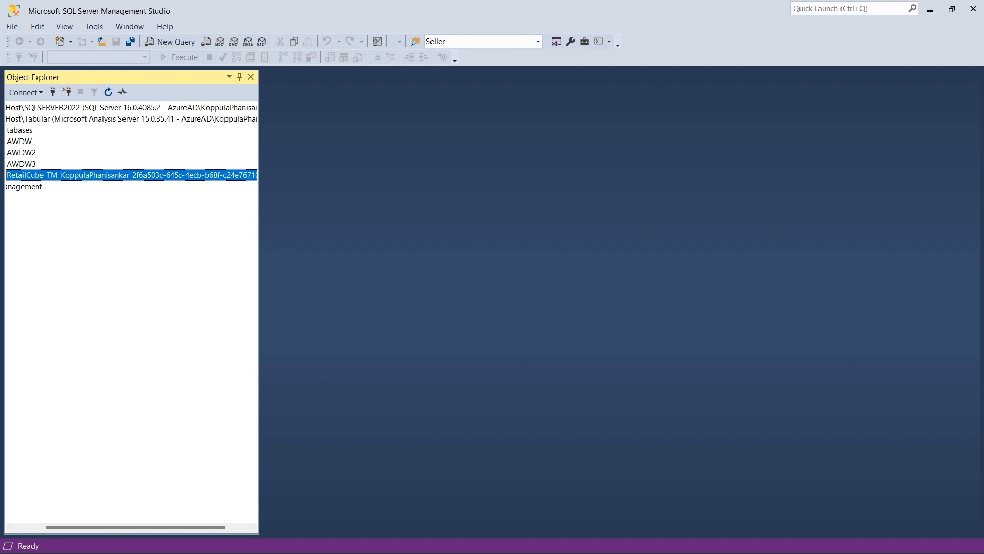
pyautogui.hotkey('alt', 'Tab')
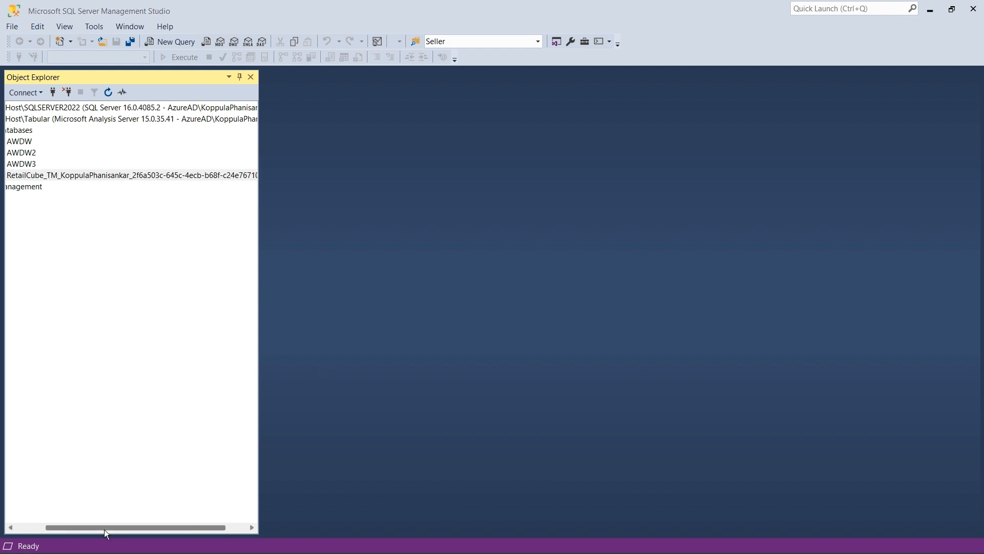
pyautogui.moveTo(105, 529); pyautogui.dragTo(77, 529)
pyautogui.click(26, 93)
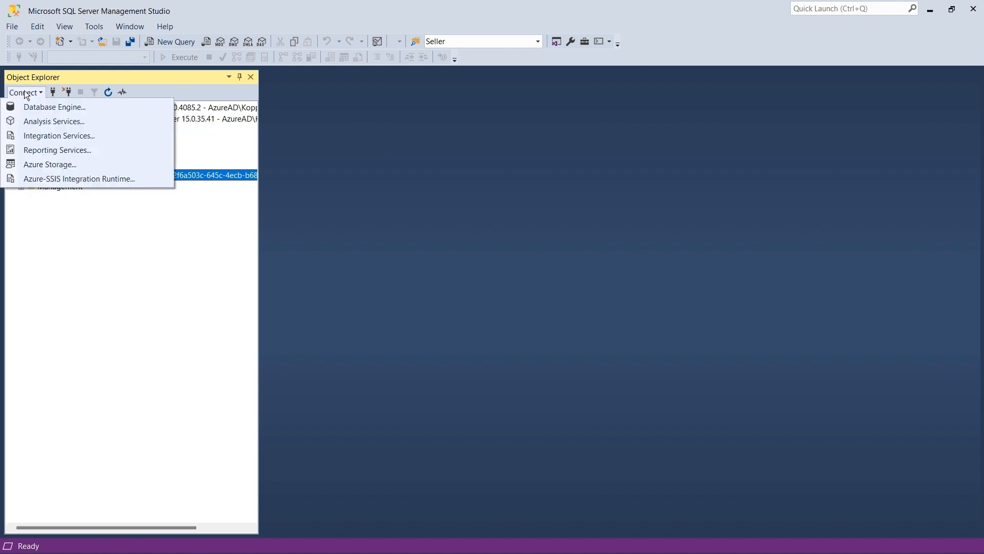
pyautogui.click(55, 108)
pyautogui.click(566, 201)
pyautogui.hotkey('ctrl', 'a')
pyautogui.write('c')
pyautogui.press('Escape')
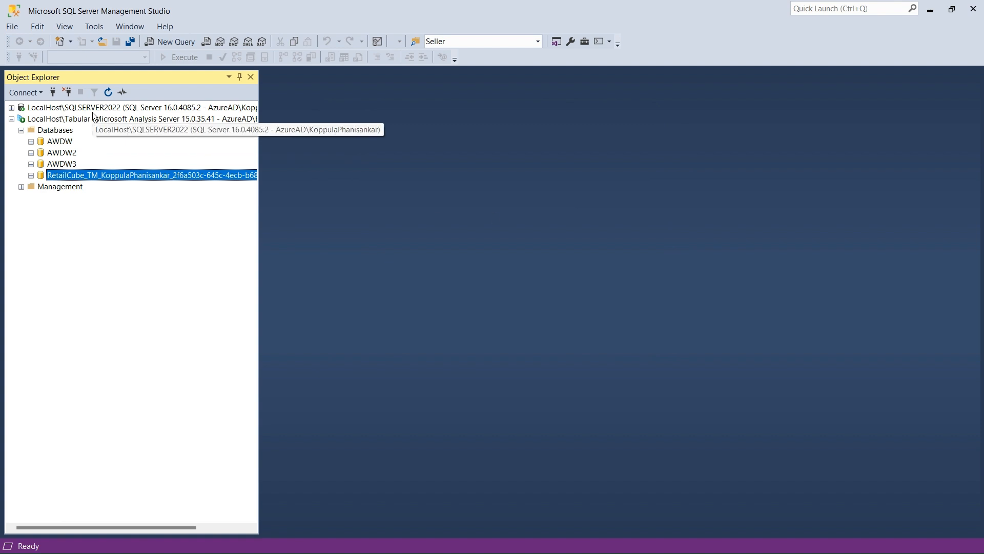
# Copy the server name LocalHost\SQLSERVER2022 from a new Database Engine connection dialog, and cancel the connection
pyautogui.click(25, 93)
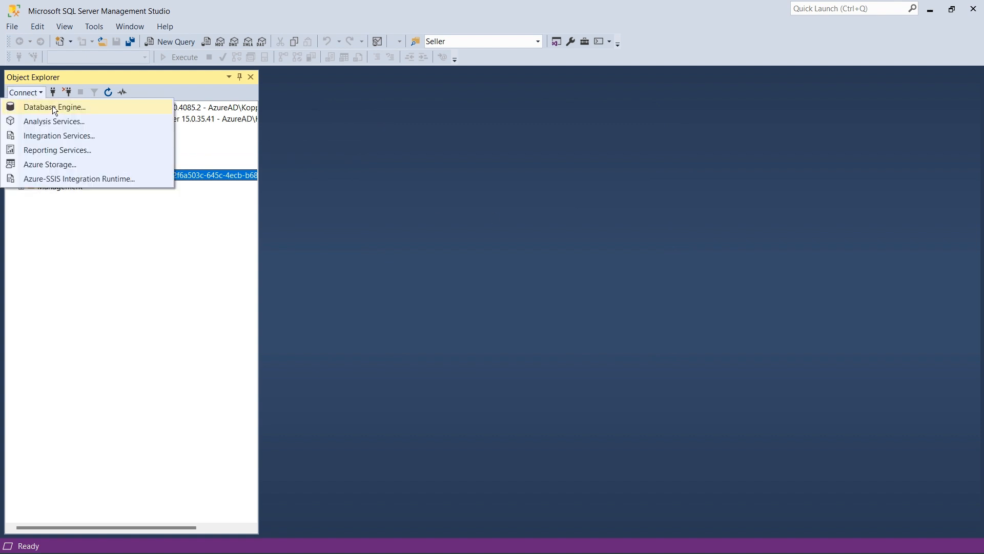
pyautogui.click(44, 103)
pyautogui.click(565, 207)
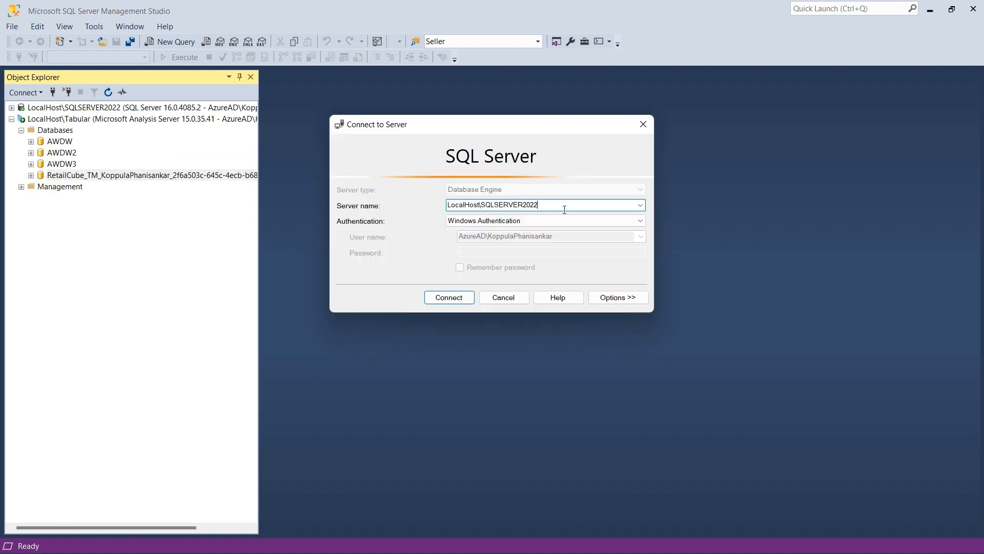
pyautogui.hotkey('ctrl', 'a')
pyautogui.hotkey('ctrl', 'c')
pyautogui.press('Escape')
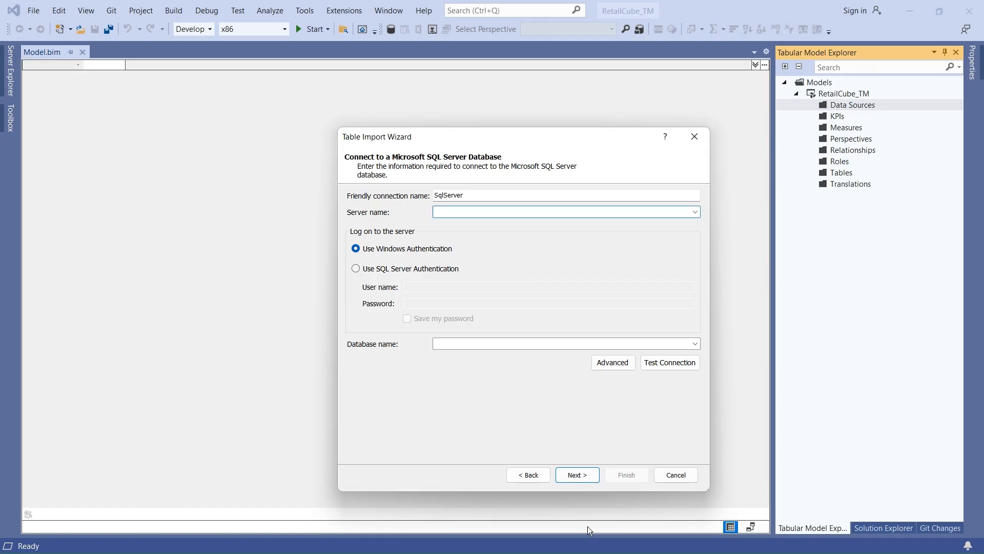
# Back in Visual Studio's Table Import Wizard, paste LocalHost\SQLSERVER2022 as the server name and shorten the friendly connection name to LocalHostSQLSERVER2022
pyautogui.hotkey('ctrl', 'v')
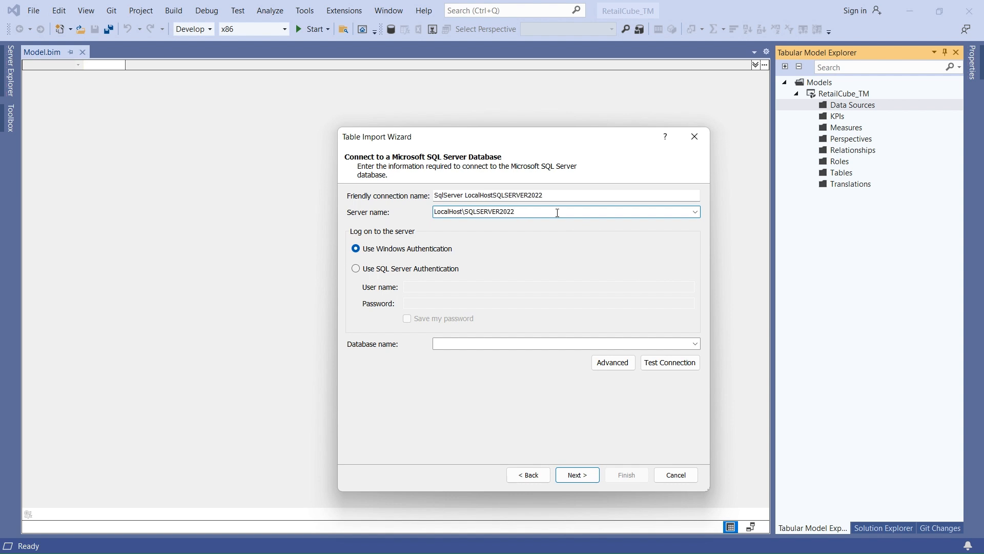
pyautogui.click(464, 194)
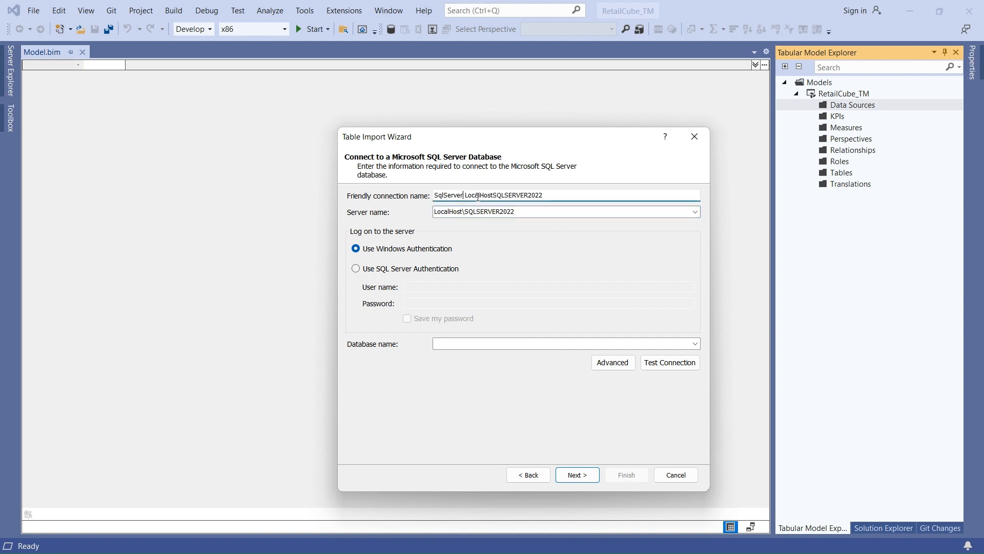
pyautogui.hotkey('shift', 'Home')
pyautogui.press('BackSpace')
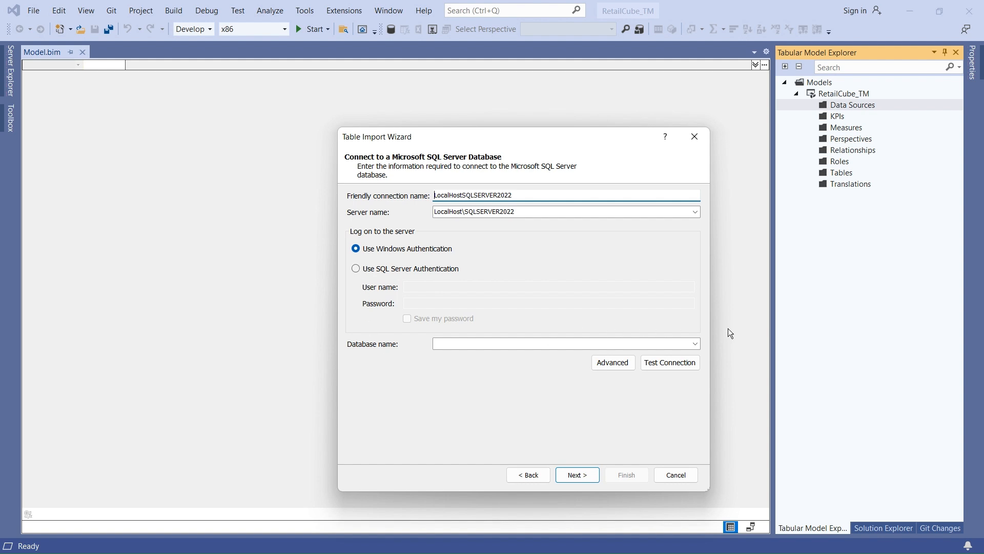
# Choose the POC database, test the connection and continue to the impersonation settings
pyautogui.click(695, 344)
pyautogui.click(479, 379)
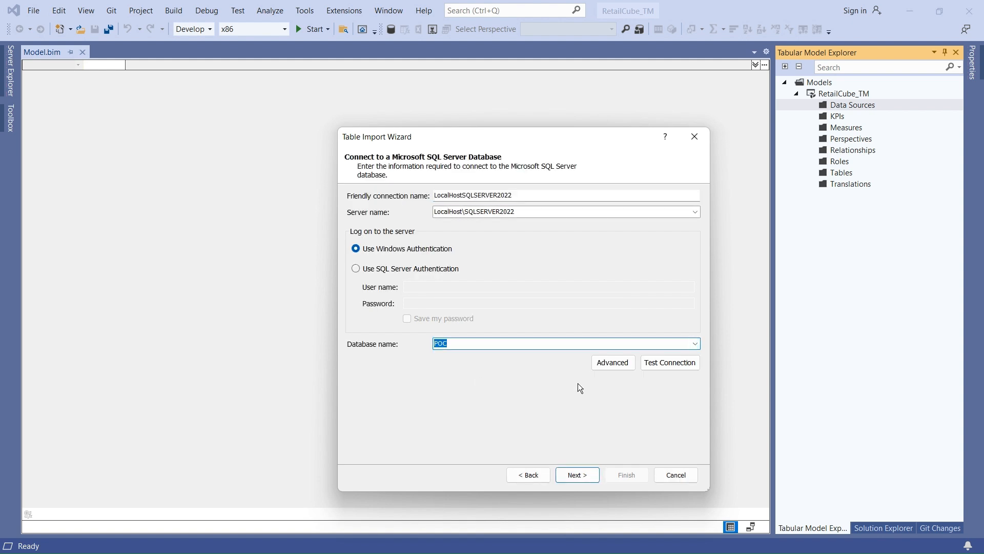
pyautogui.click(670, 364)
pyautogui.click(525, 328)
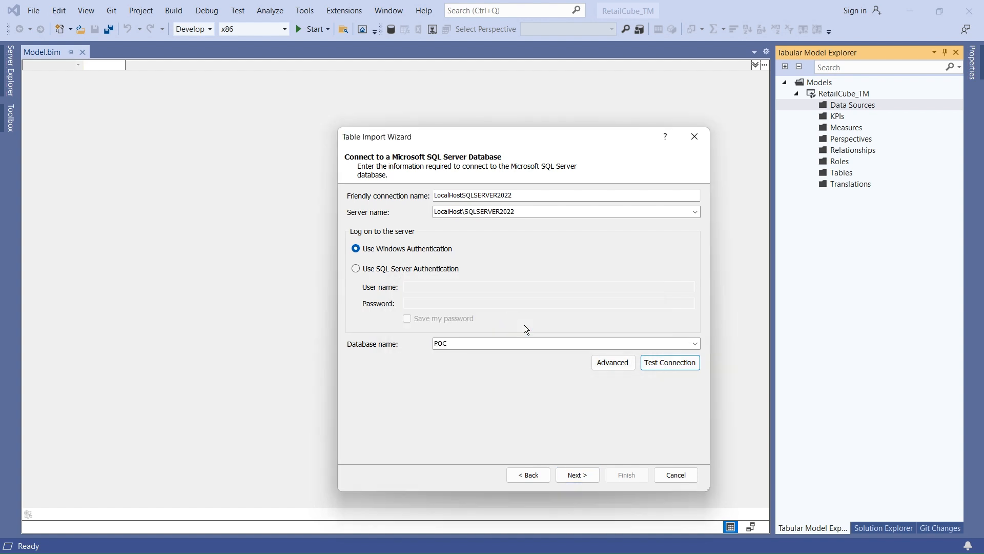
pyautogui.click(578, 474)
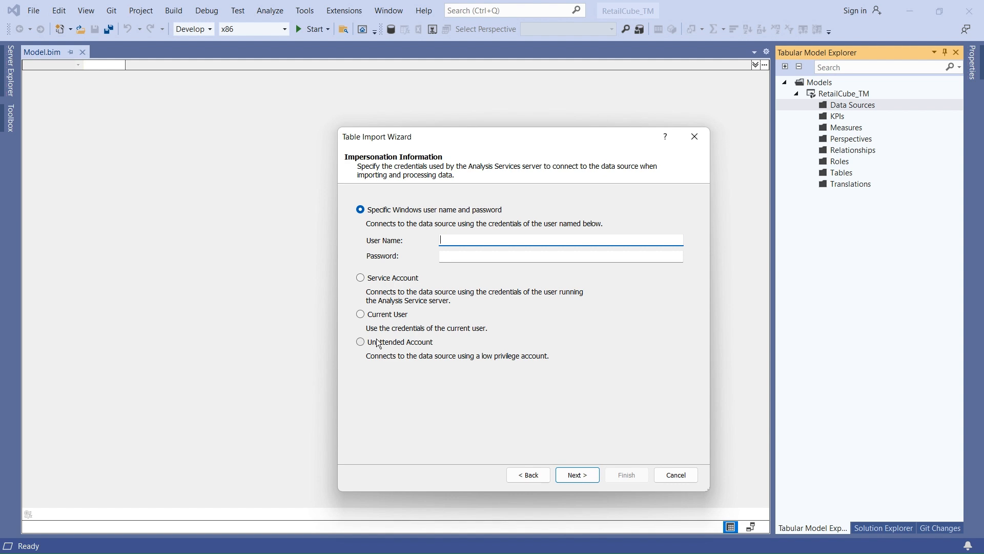
# Set the impersonation to Current User and choose to import from a list of tables and views
pyautogui.click(361, 315)
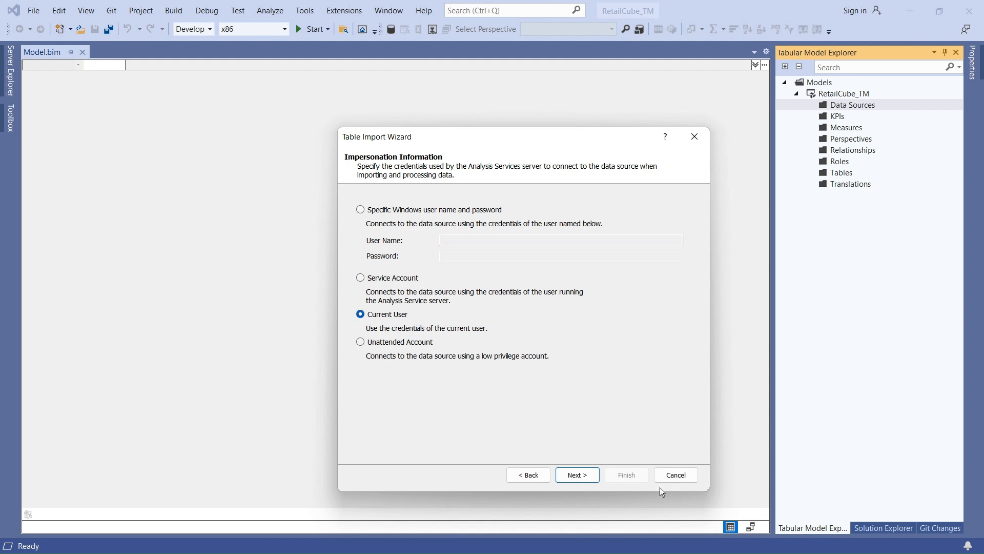
pyautogui.click(583, 475)
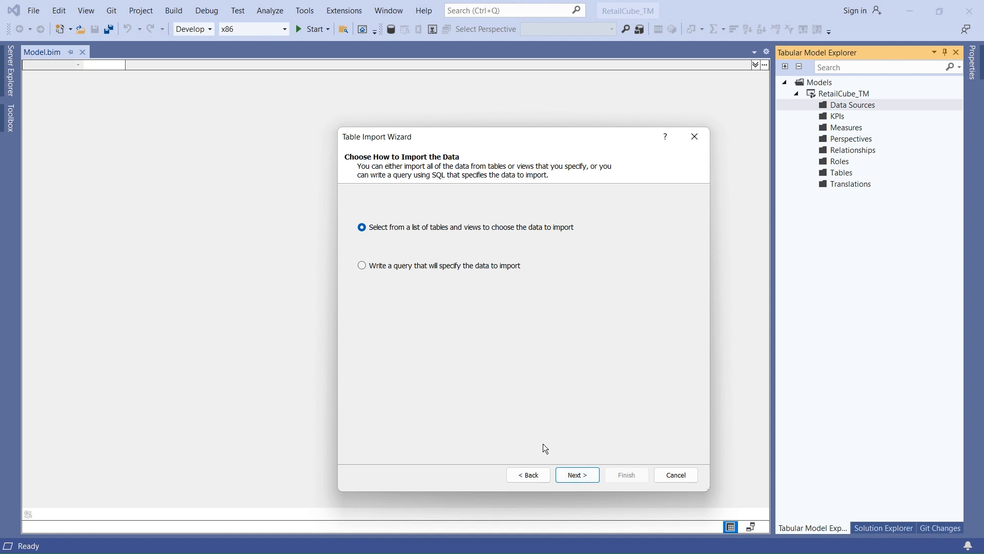
pyautogui.click(574, 471)
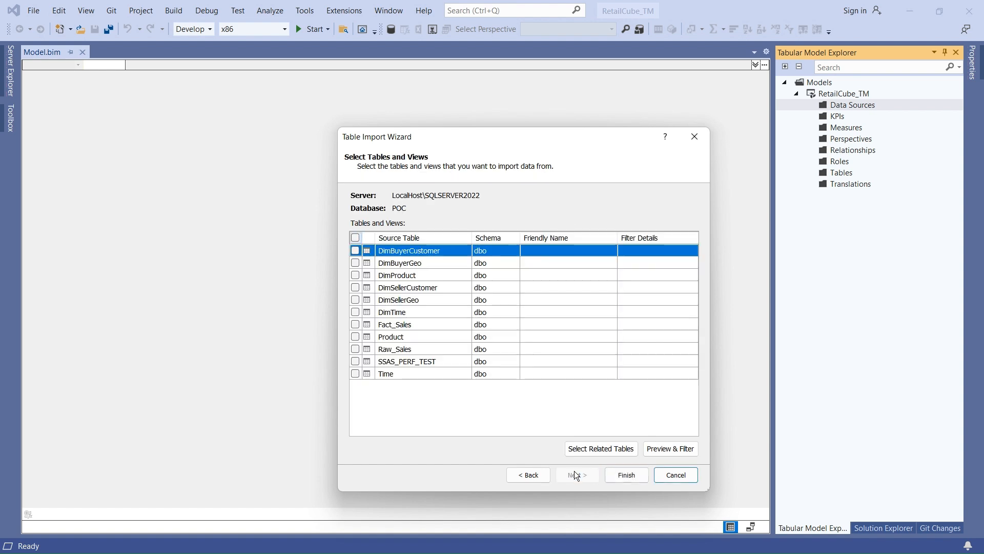
# Select the tables DimBuyerCustomer, DimBuyerGeo, DimProduct, DimSellerCustomer, DimSellerGeo, DimTime and Fact_Sales for import
pyautogui.click(355, 250)
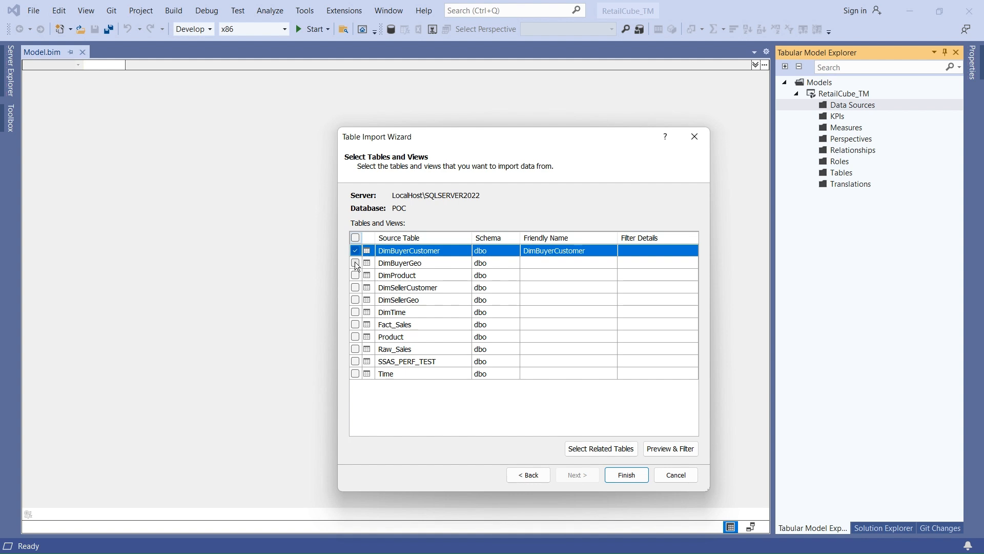
pyautogui.click(356, 263)
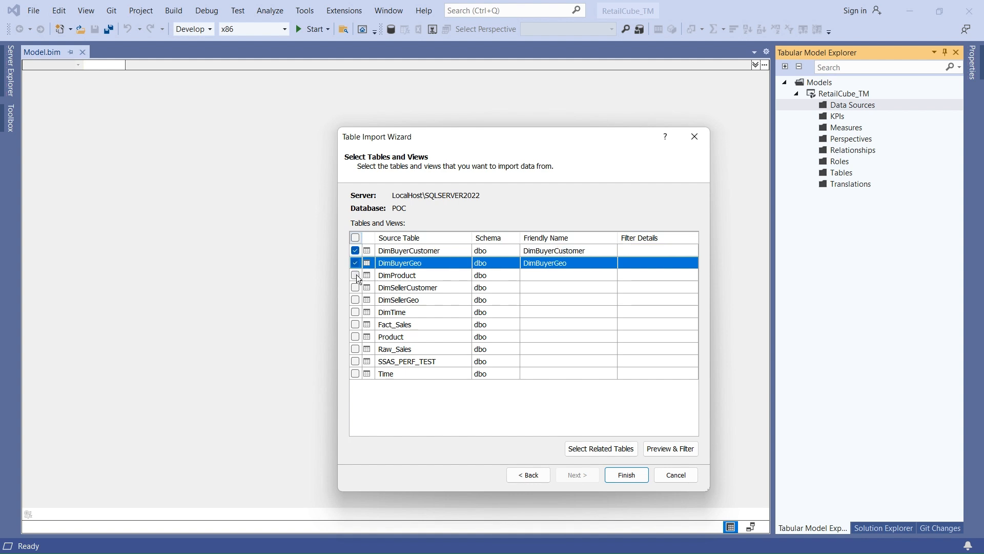
pyautogui.click(356, 274)
pyautogui.click(355, 288)
pyautogui.click(355, 300)
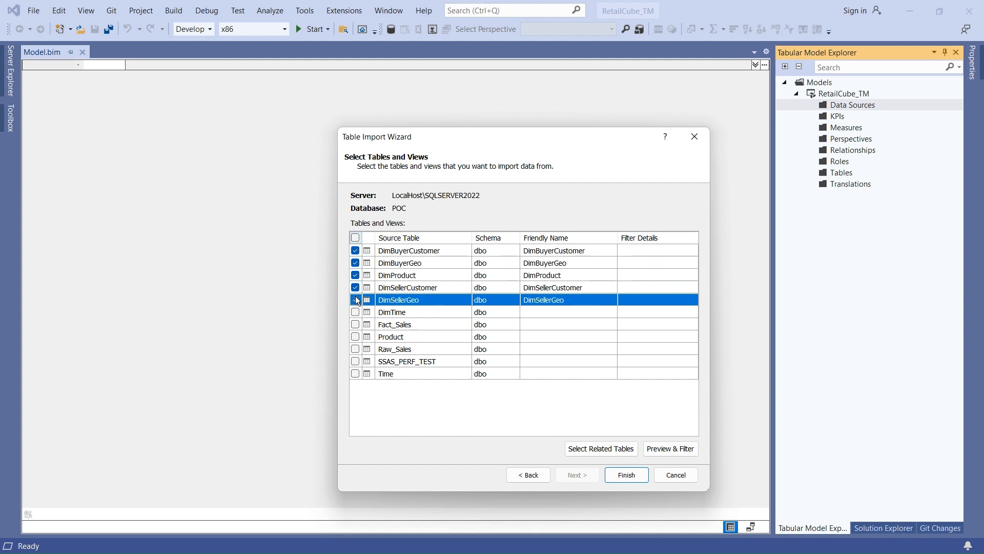
pyautogui.click(355, 312)
pyautogui.click(355, 324)
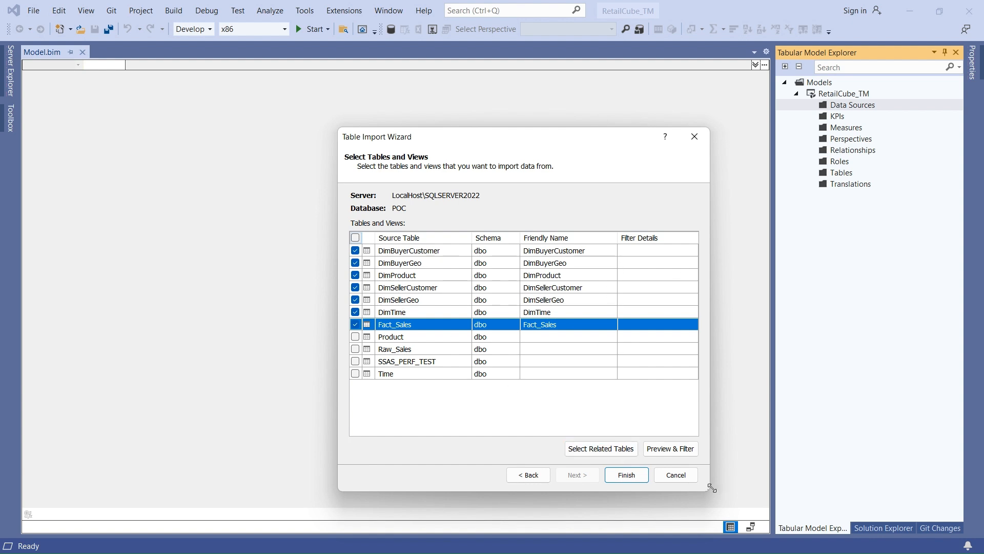
# Set the friendly names of DimBuyerCustomer and DimBuyerGeo to Buyer Customer and Buyer Geo
pyautogui.click(587, 249)
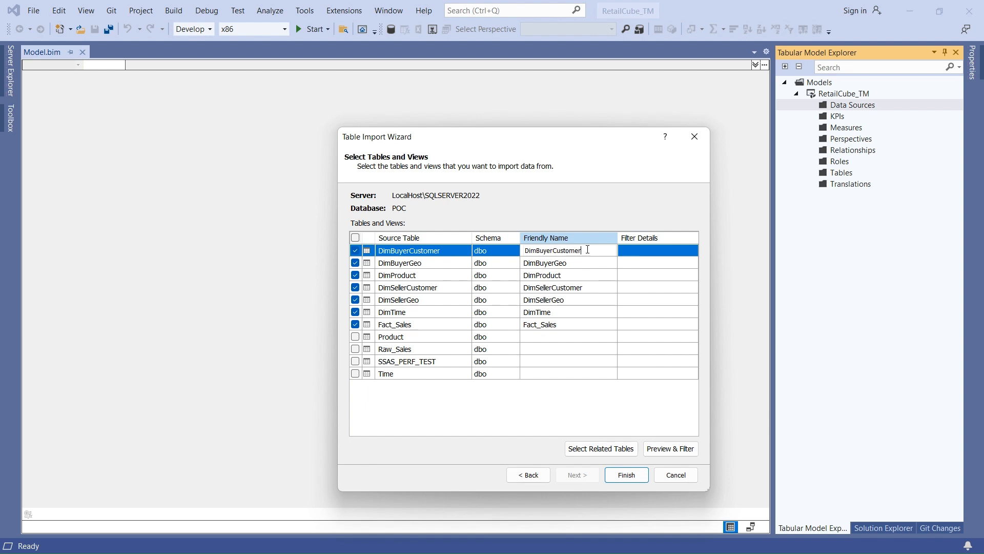
pyautogui.hotkey('shift', 'Home')
pyautogui.press('BackSpace')
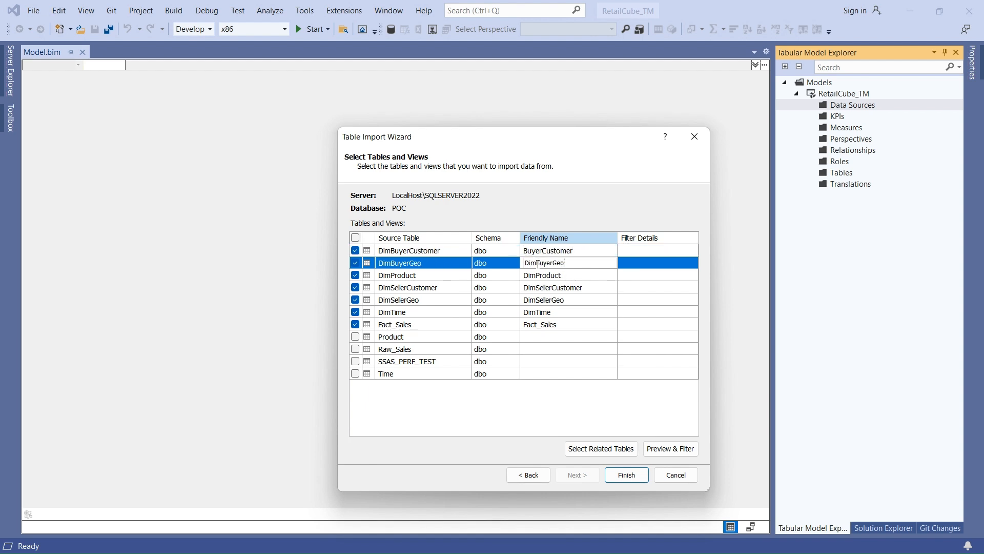
pyautogui.click(542, 250)
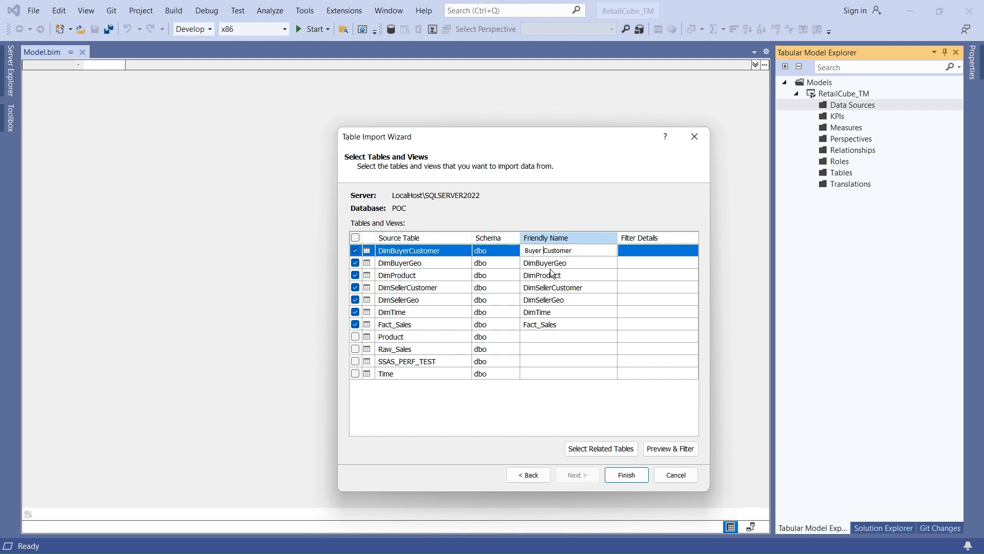
pyautogui.click(538, 263)
pyautogui.hotkey('shift', 'Home')
pyautogui.press('BackSpace')
pyautogui.click(543, 263)
pyautogui.click(561, 260)
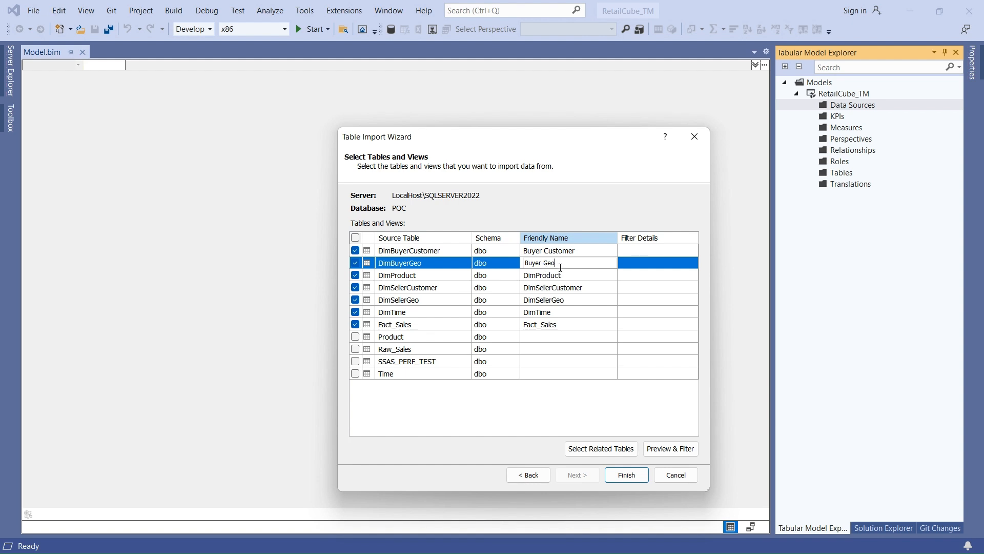
# Set the friendly names of DimProduct and DimSellerCustomer to Product and Seller Customer
pyautogui.click(546, 275)
pyautogui.hotkey('shift', 'Home')
pyautogui.press('BackSpace')
pyautogui.click(539, 291)
pyautogui.hotkey('shift', 'Home')
pyautogui.press('BackSpace')
pyautogui.click(540, 288)
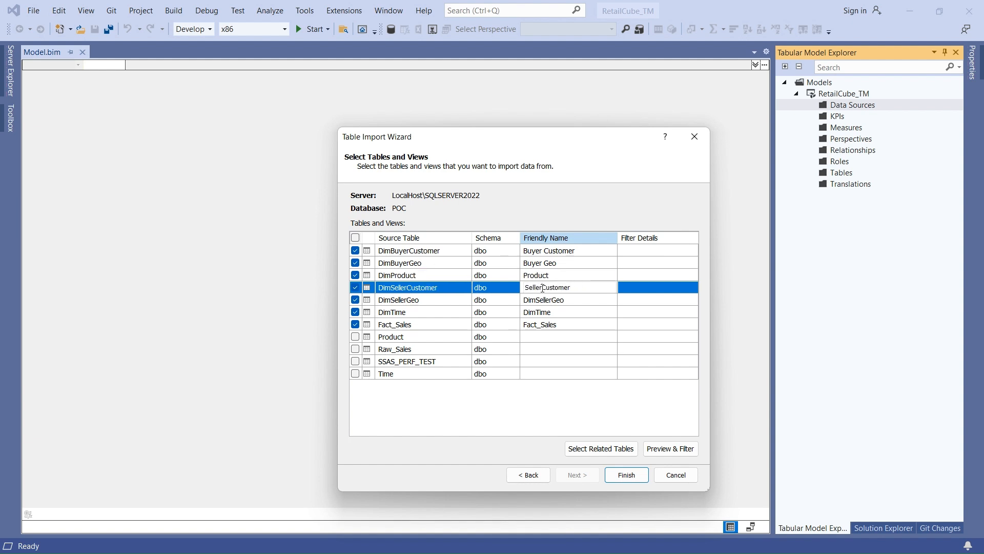
# Set the friendly name of DimSellerGeo to Seller Geo
pyautogui.click(538, 299)
pyautogui.hotkey('shift', 'Home')
pyautogui.press('BackSpace')
pyautogui.click(543, 300)
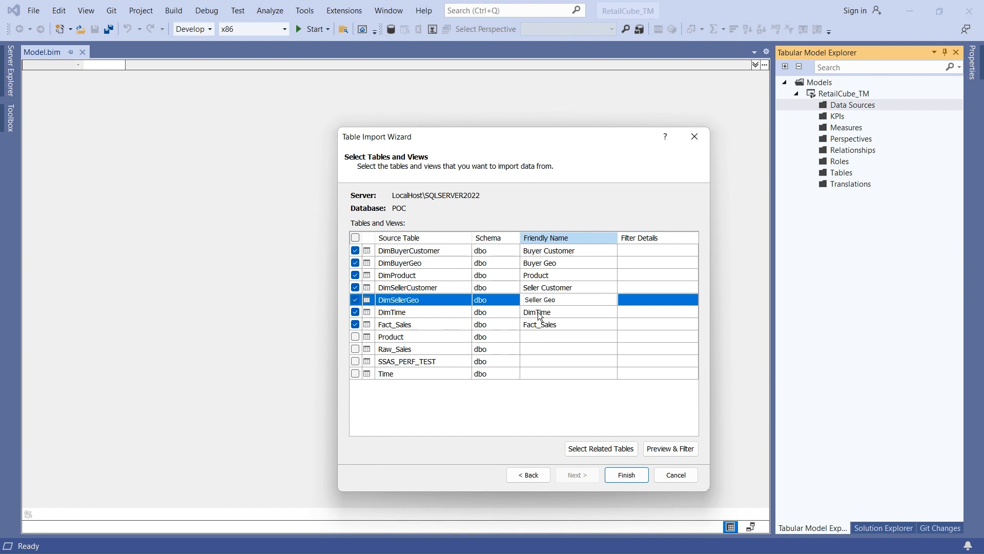
# Set the friendly name of DimTime to Time
pyautogui.click(537, 312)
pyautogui.hotkey('shift', 'Home')
pyautogui.press('BackSpace')
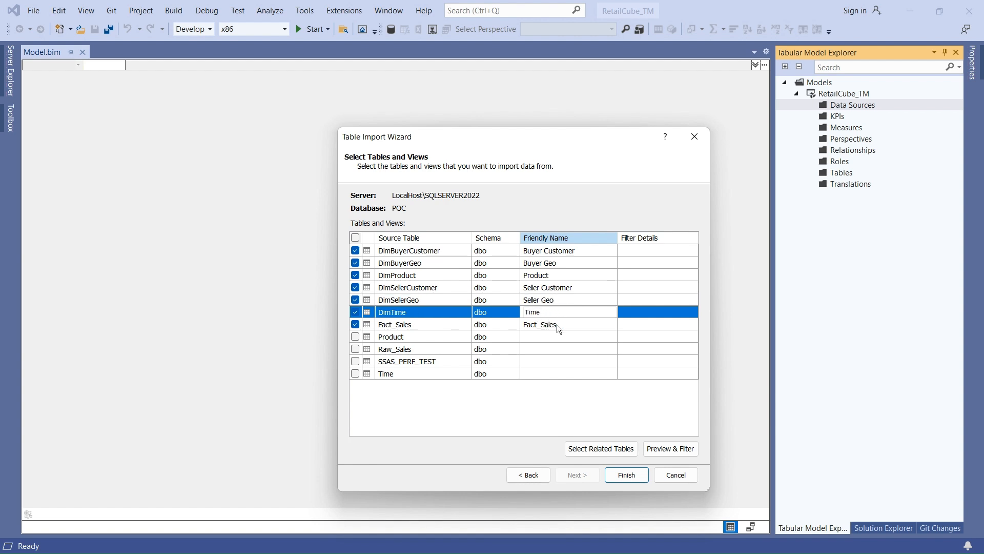
# Preview the Fact_Sales source data in an enlarged preview window, then dismiss the preview without changing any filters
pyautogui.click(558, 324)
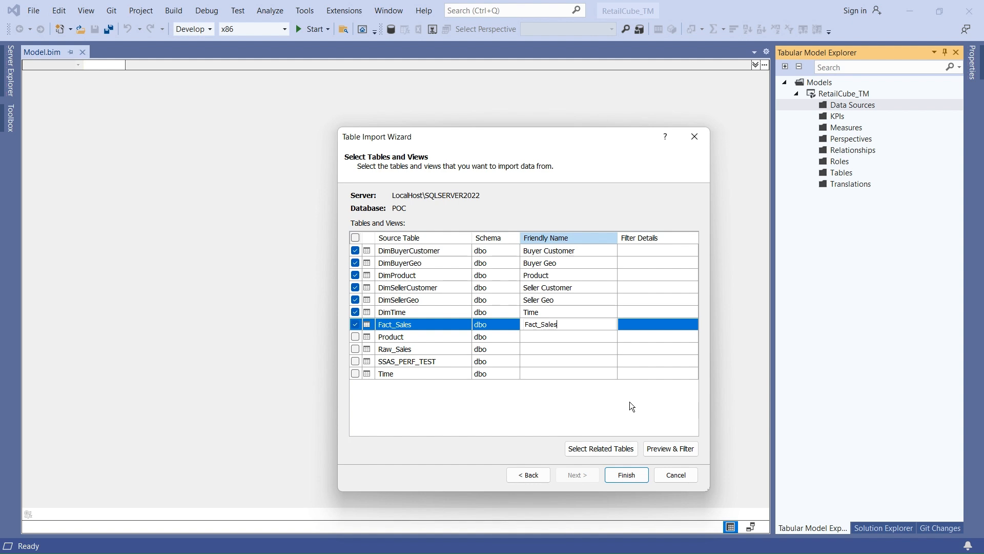
pyautogui.click(670, 447)
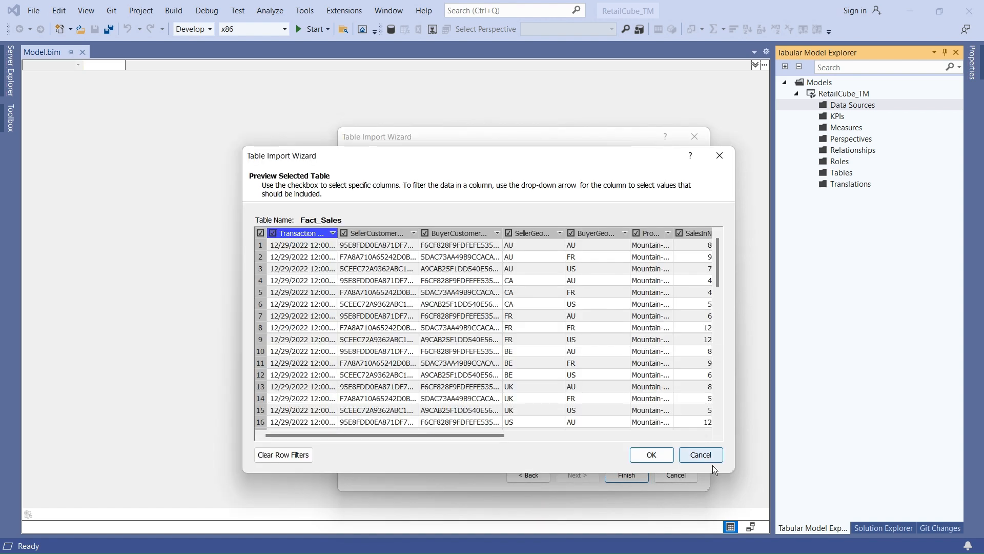
pyautogui.moveTo(730, 475); pyautogui.dragTo(888, 472)
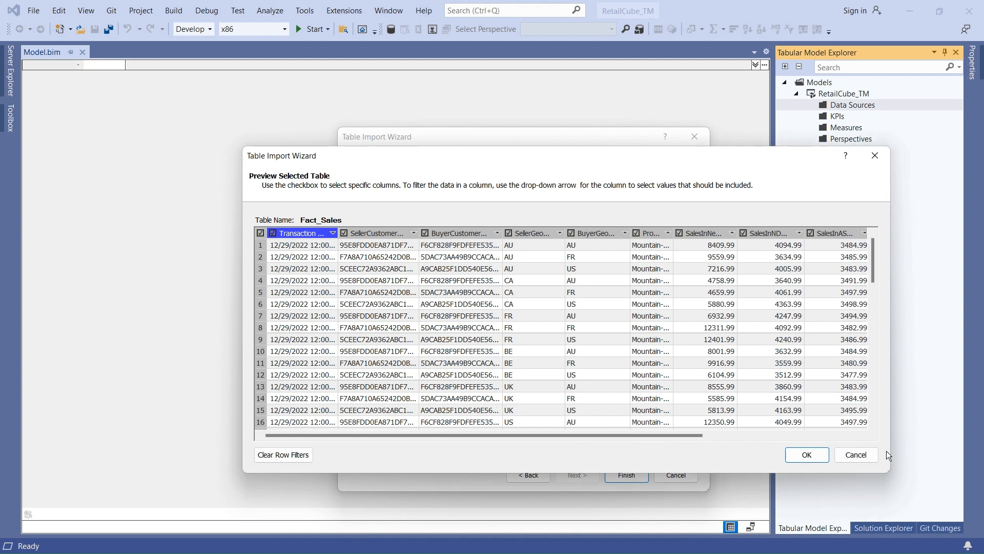
pyautogui.moveTo(589, 161); pyautogui.dragTo(476, 93)
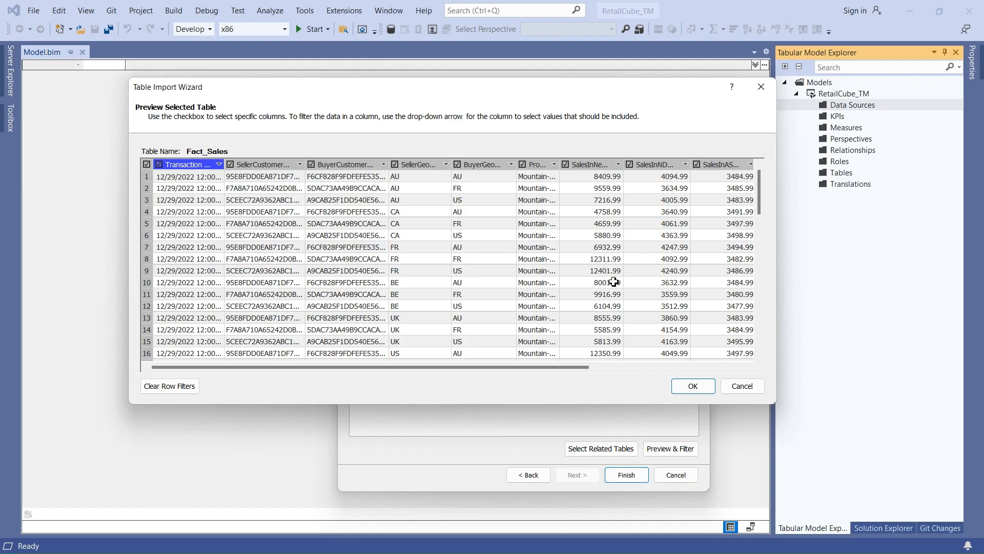
pyautogui.click(743, 386)
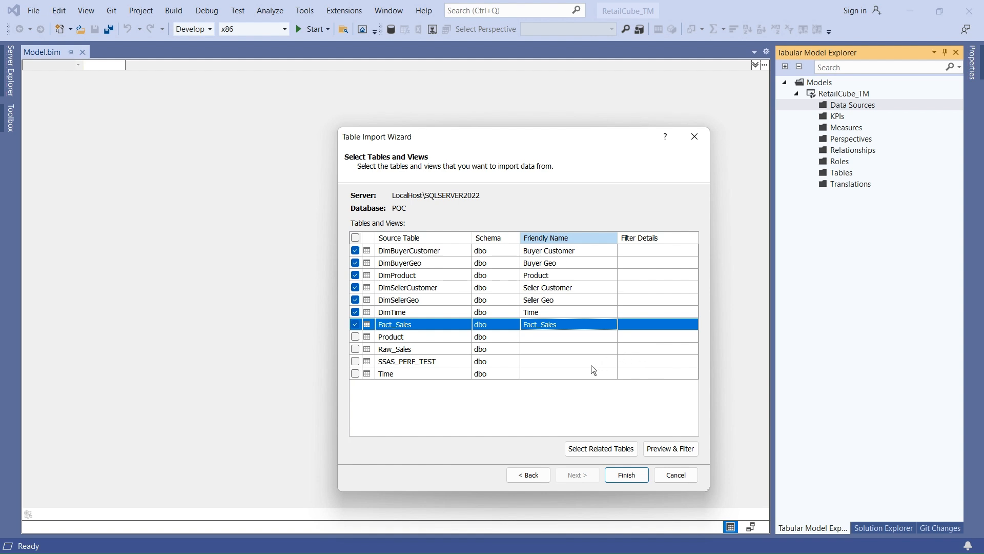
# Run the import of the selected tables, read the Buyer Customer item's message details, and close the import wizard
pyautogui.click(672, 325)
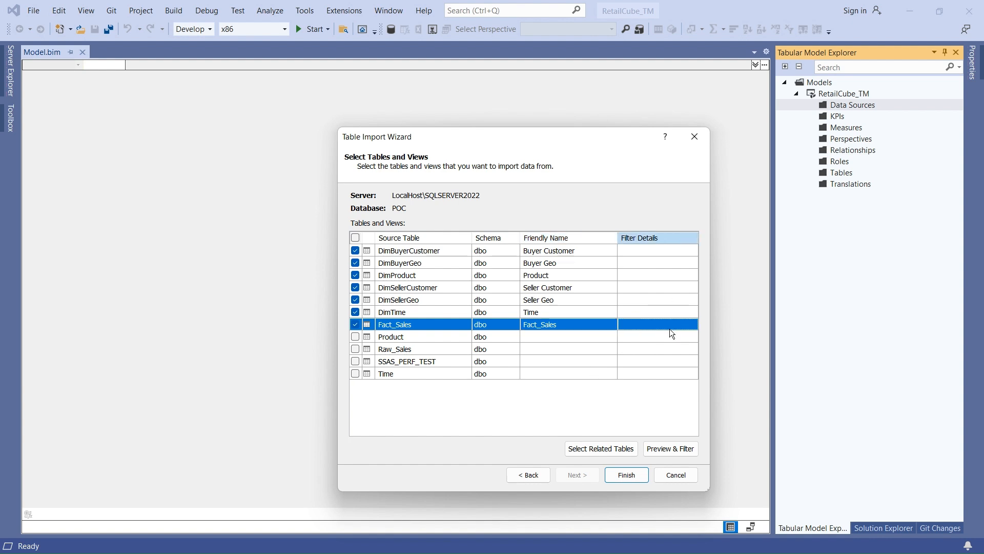
pyautogui.click(619, 475)
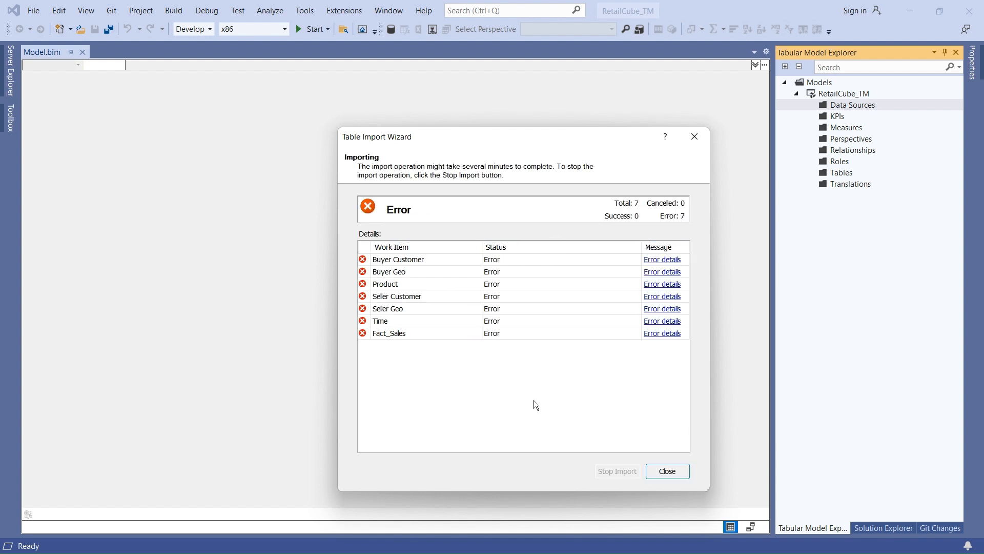
pyautogui.click(661, 259)
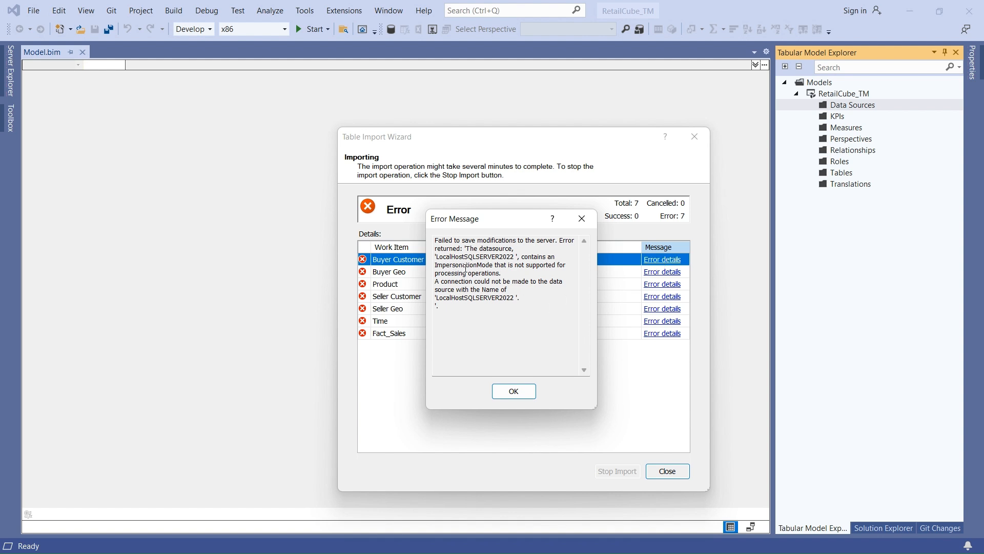
pyautogui.click(514, 391)
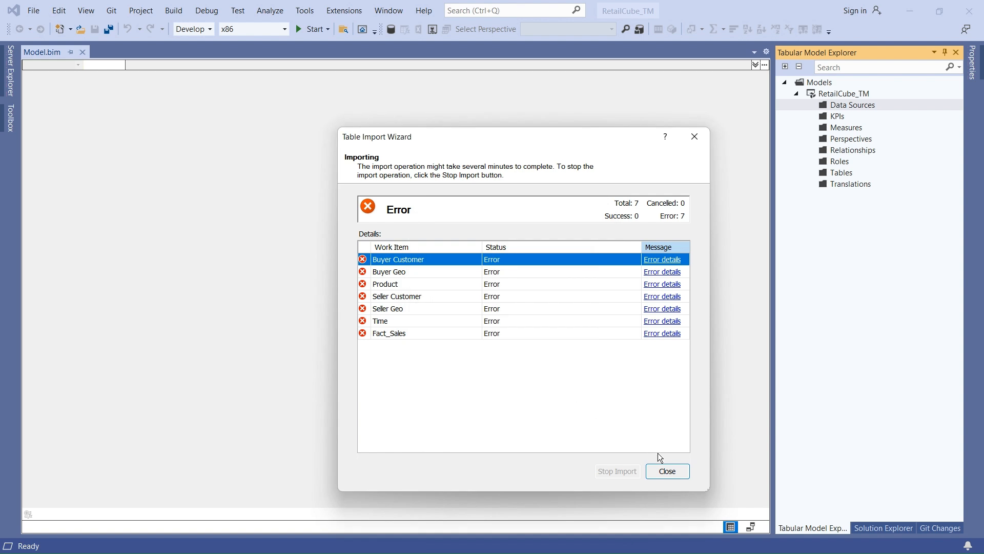
pyautogui.click(665, 471)
# Open the LocalHostSQLSERVER2022 data source connection for editing and choose SQL Server Authentication
pyautogui.doubleClick(858, 115)
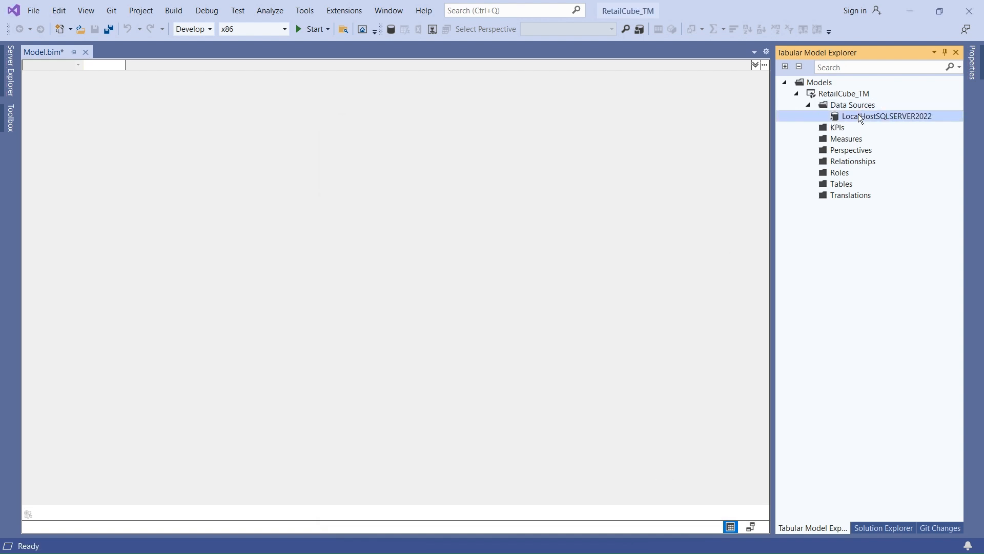
pyautogui.click(356, 269)
pyautogui.click(434, 286)
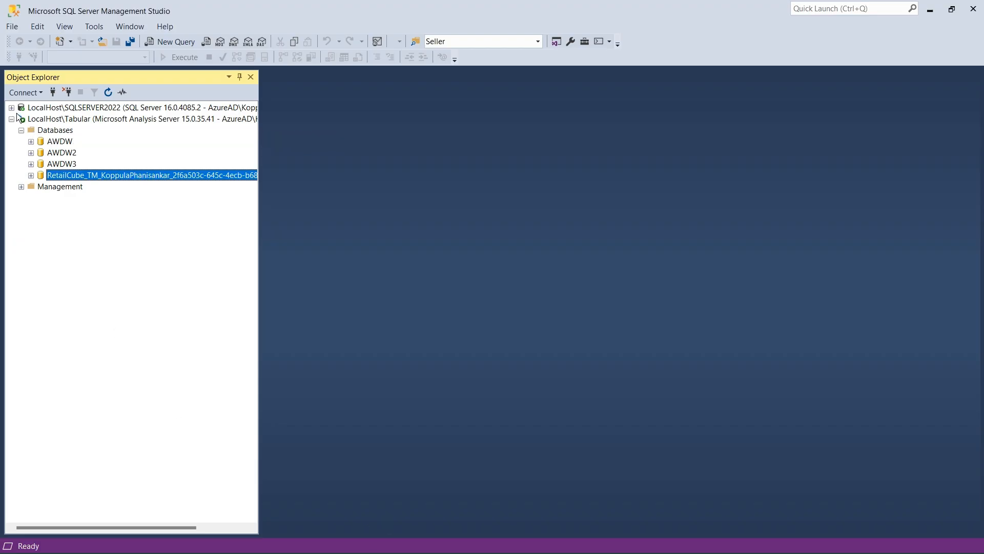
# In SQL Server Management Studio, locate the CubeUser login among the security logins of LocalHost\SQLSERVER2022
pyautogui.click(11, 107)
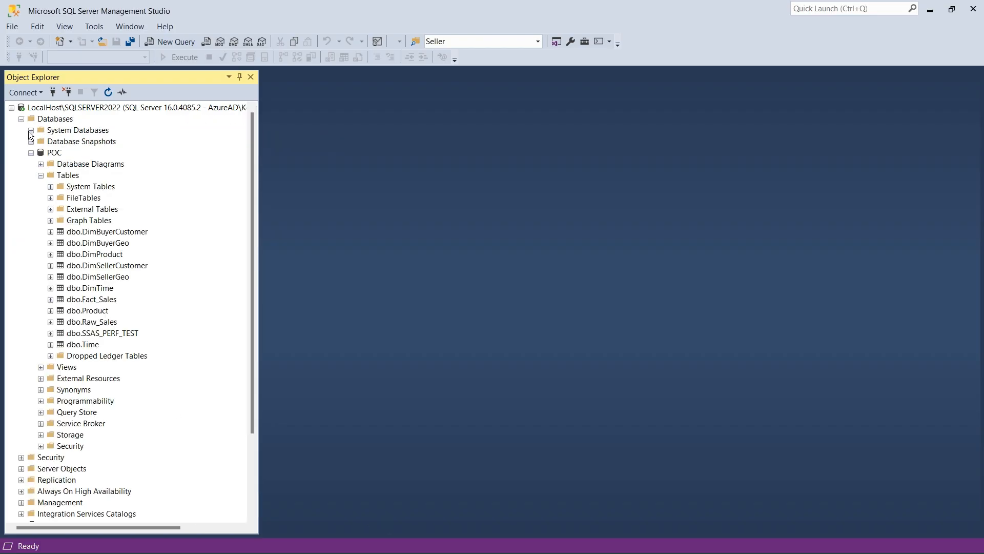
pyautogui.click(31, 152)
pyautogui.click(22, 164)
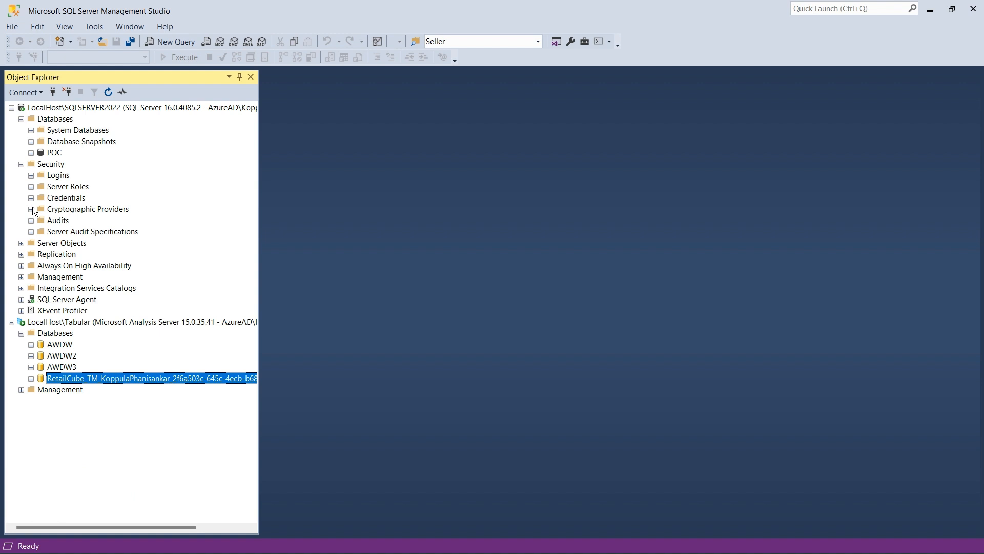
pyautogui.click(31, 176)
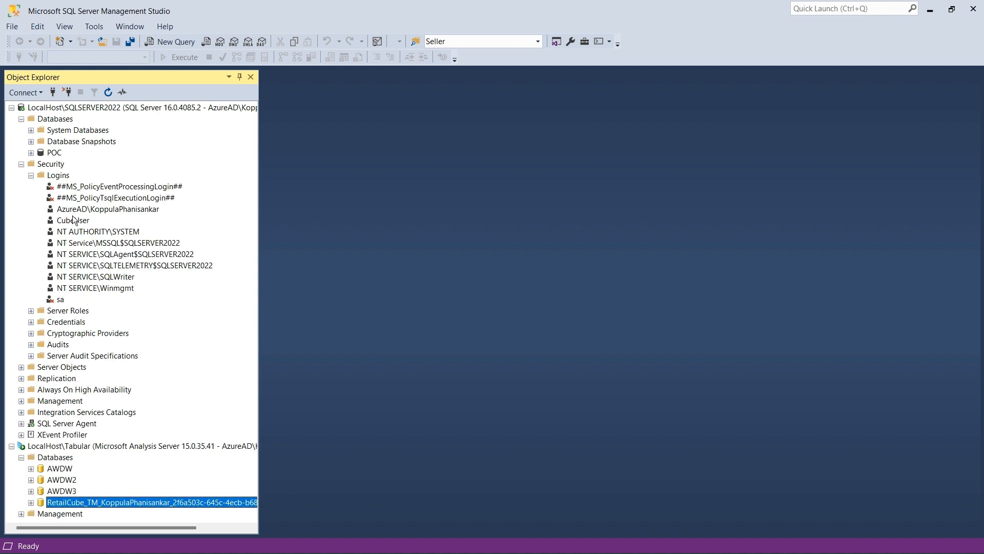
pyautogui.click(73, 220)
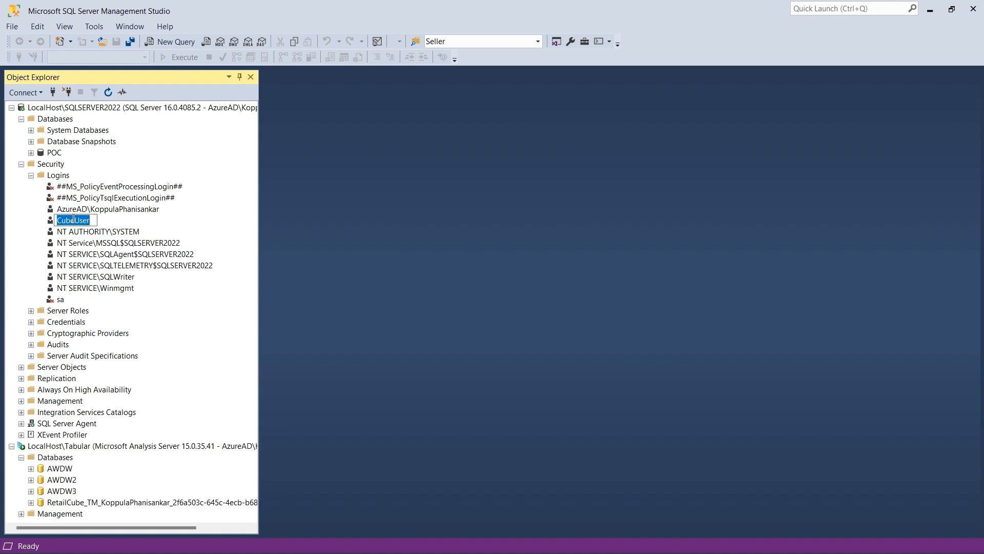
# Back in Visual Studio, enter user name CubeUser and the account password, enable saving the password, and test the connection
pyautogui.hotkey('alt', 'Tab')
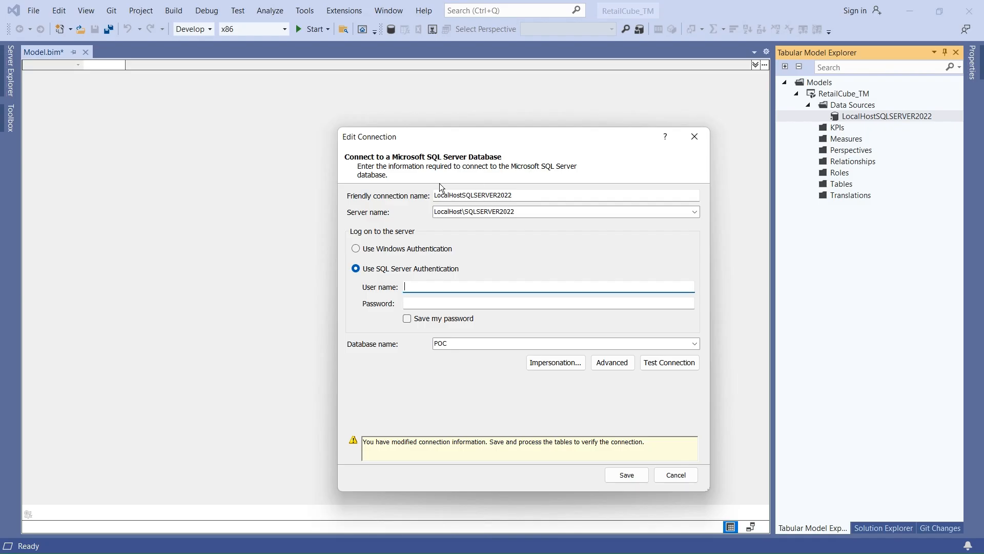
pyautogui.write('CubeUser')
pyautogui.click(433, 303)
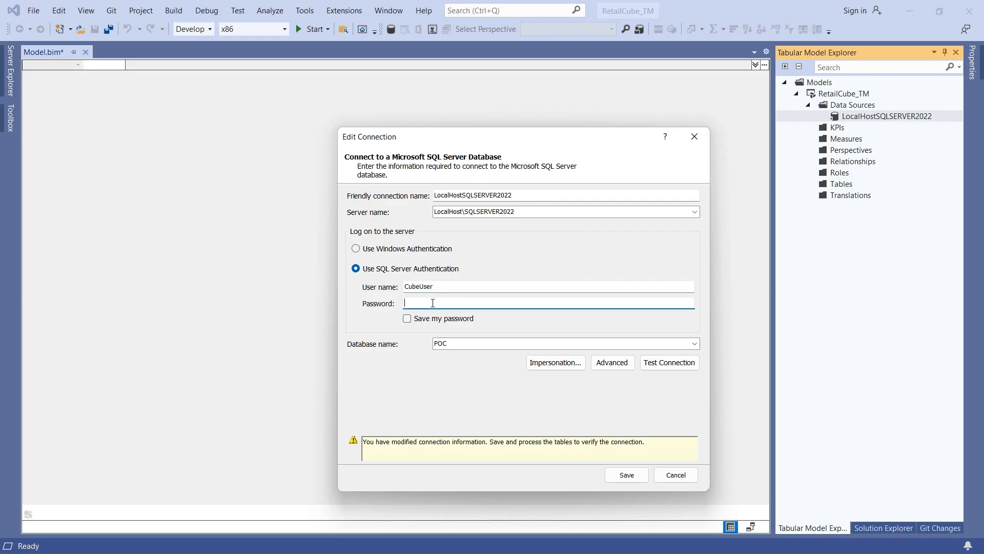
pyautogui.write('••••••••')
pyautogui.click(408, 318)
pyautogui.click(669, 362)
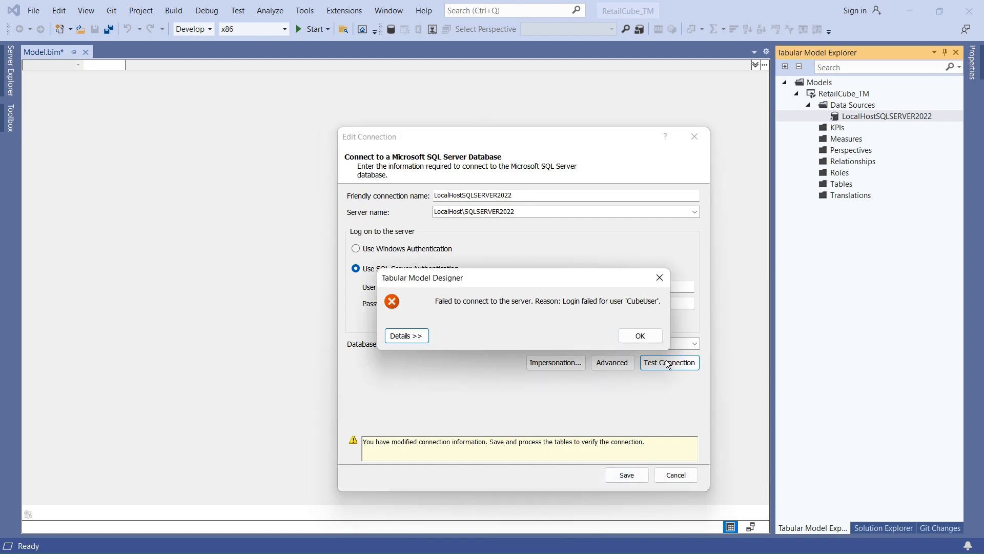
pyautogui.click(639, 336)
pyautogui.click(452, 290)
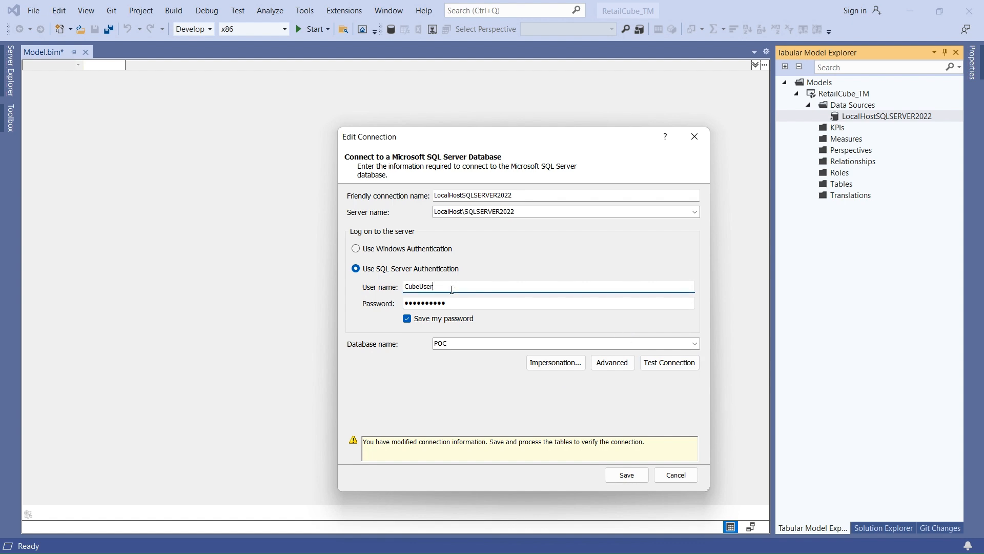
pyautogui.click(463, 302)
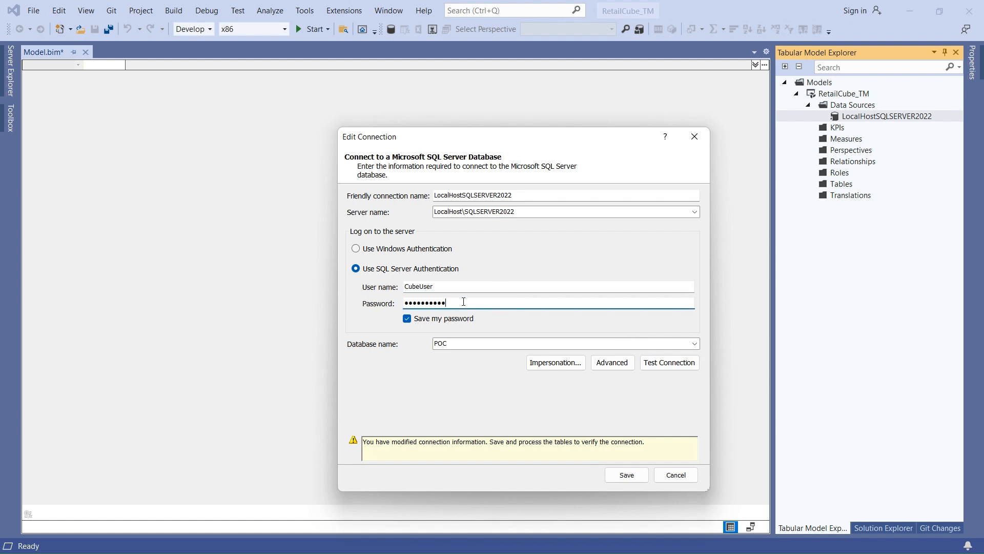
# Switch to SQL Server Management Studio and delete the CubeUser login from the LocalHost\SQLSERVER2022 logins
pyautogui.hotkey('alt', 'Tab')
pyautogui.rightClick(79, 219)
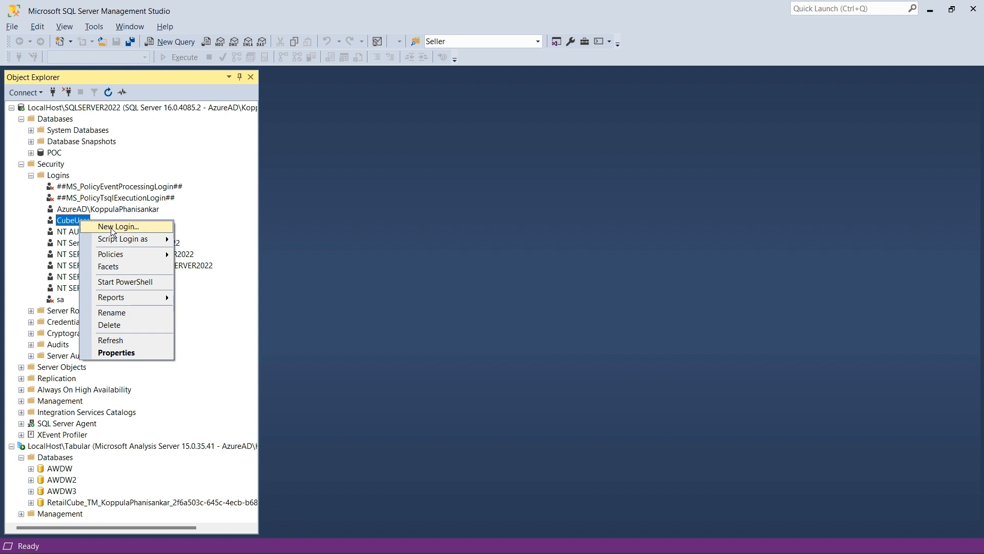
pyautogui.click(117, 325)
pyautogui.click(631, 471)
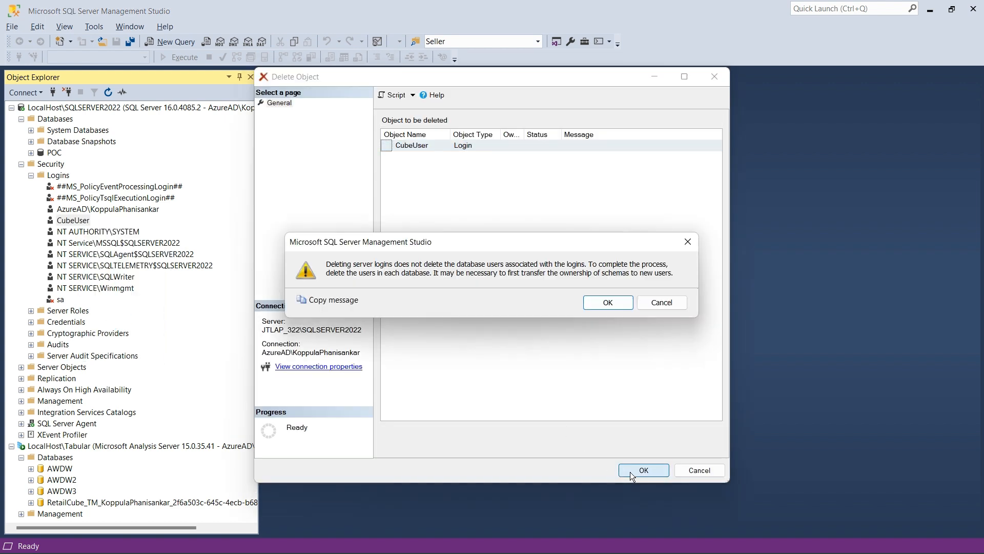
pyautogui.click(608, 302)
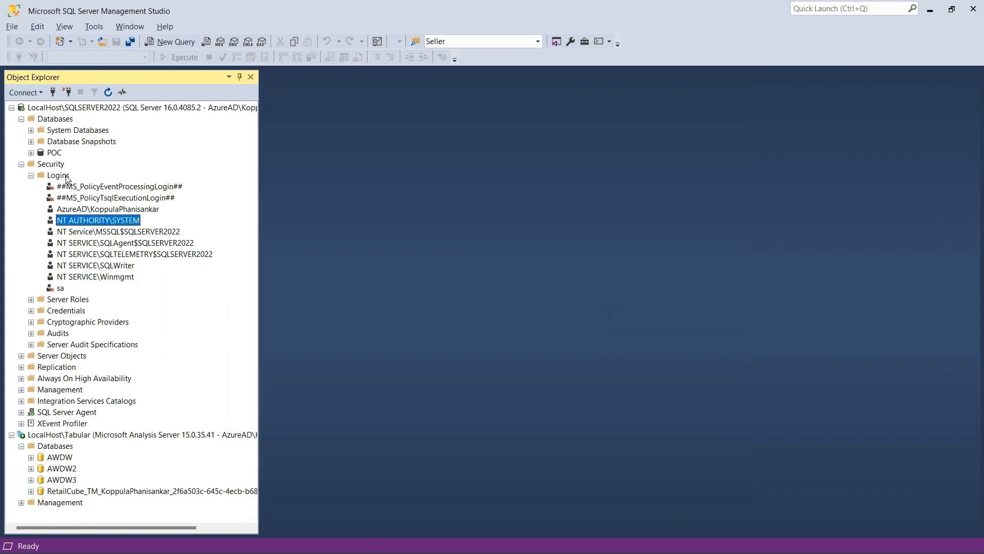
# Start a new login on LocalHost\SQLSERVER2022 named CubeUser with SQL Server authentication, clearing the partly entered password
pyautogui.rightClick(68, 177)
pyautogui.click(100, 182)
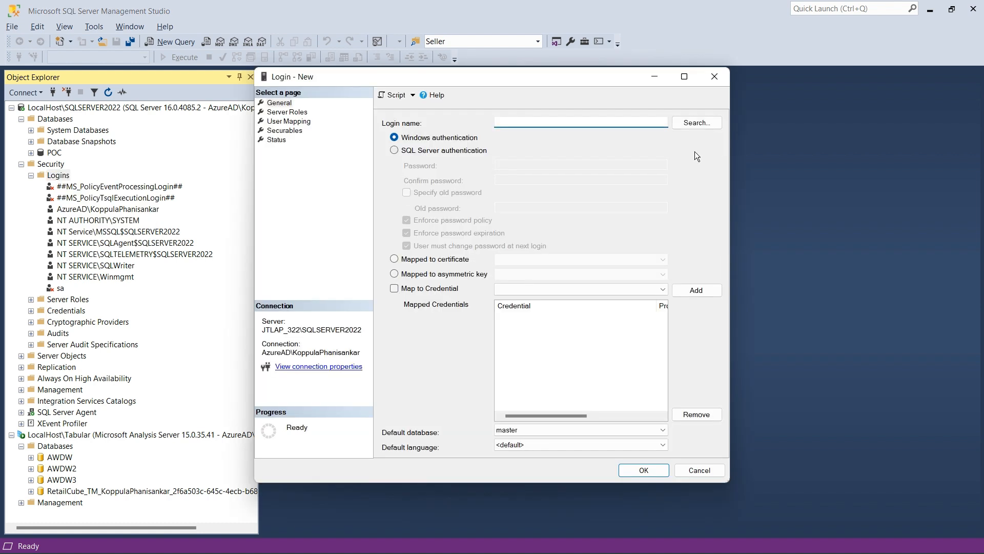
pyautogui.click(446, 152)
pyautogui.click(559, 165)
pyautogui.write('****')
pyautogui.press('BackSpace')
pyautogui.press('BackSpace')
pyautogui.press('BackSpace')
pyautogui.press('BackSpace')
pyautogui.click(515, 123)
pyautogui.write('CubeUser')
pyautogui.click(516, 166)
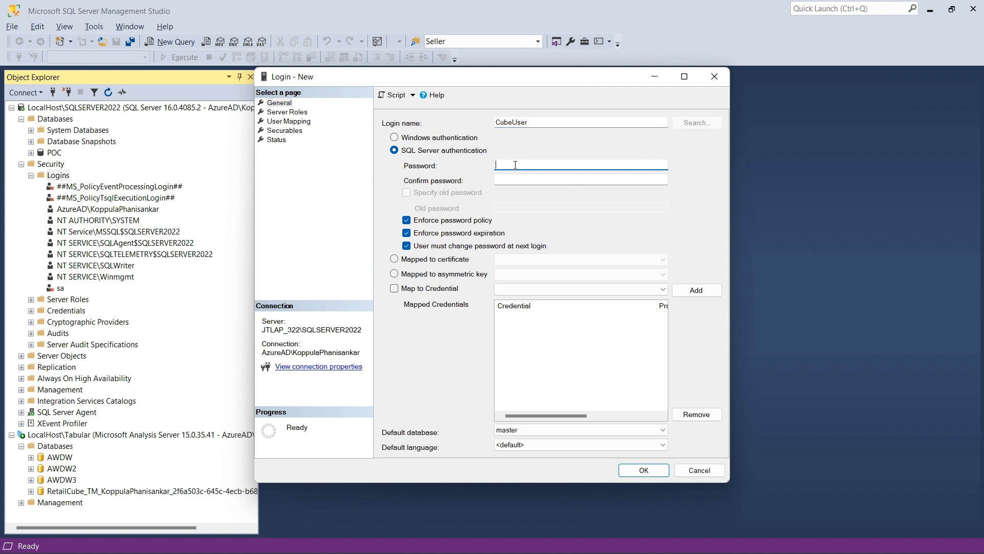
# Enter and confirm the new login's password, and turn off password expiration enforcement
pyautogui.write('*********')
pyautogui.press('Tab')
pyautogui.write('*********')
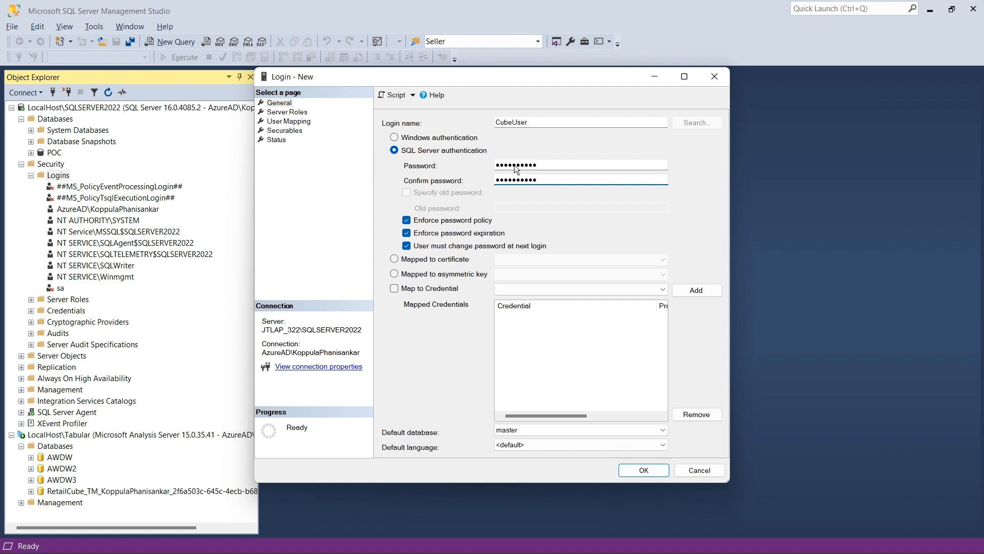
pyautogui.click(407, 233)
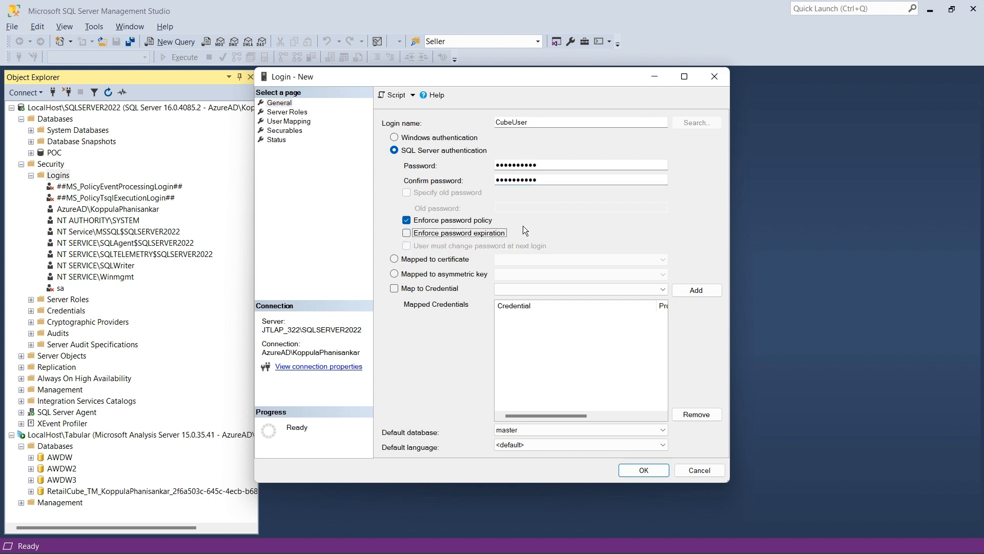
# Grant the new login the sysadmin, setupadmin, serveradmin and securityadmin server roles and create it
pyautogui.click(280, 113)
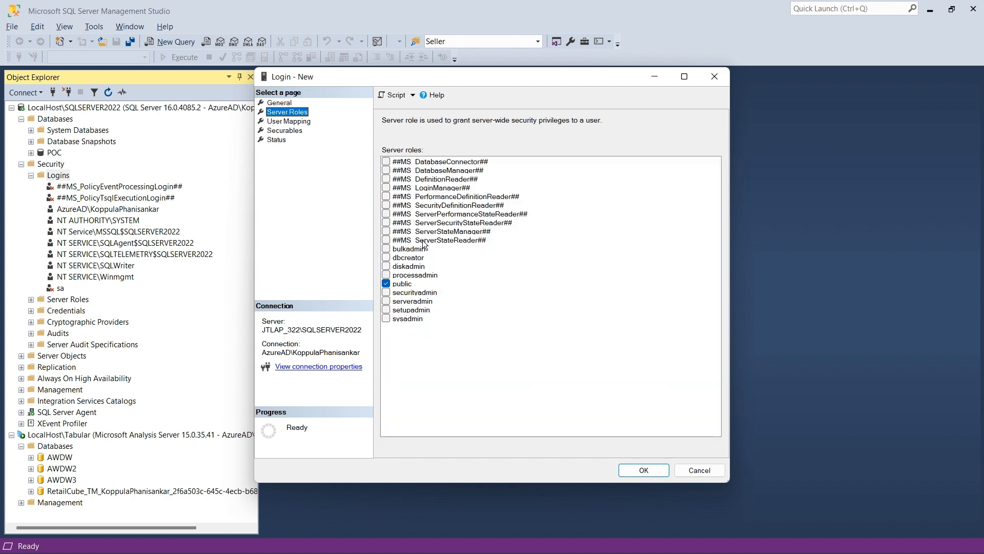
pyautogui.click(386, 318)
pyautogui.click(386, 310)
pyautogui.click(387, 301)
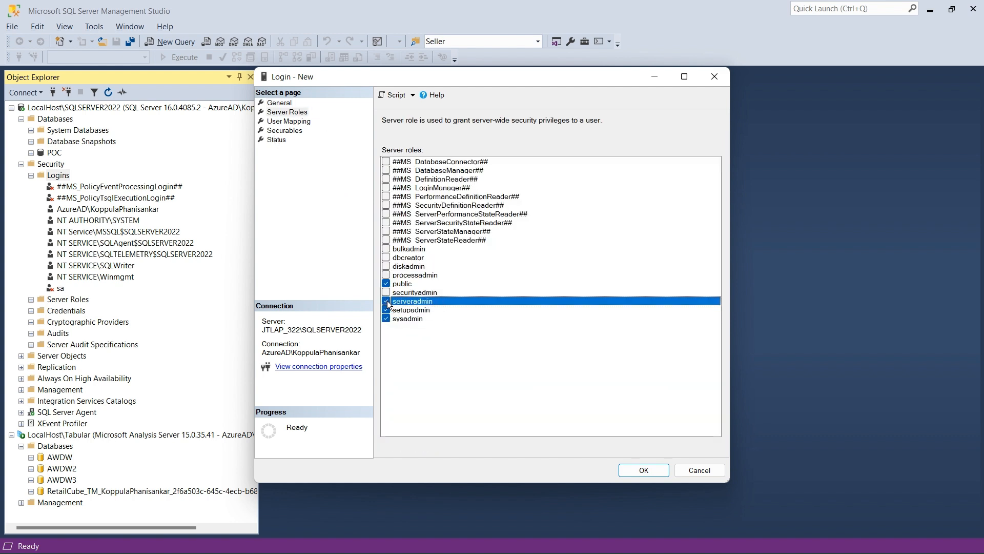
pyautogui.click(386, 292)
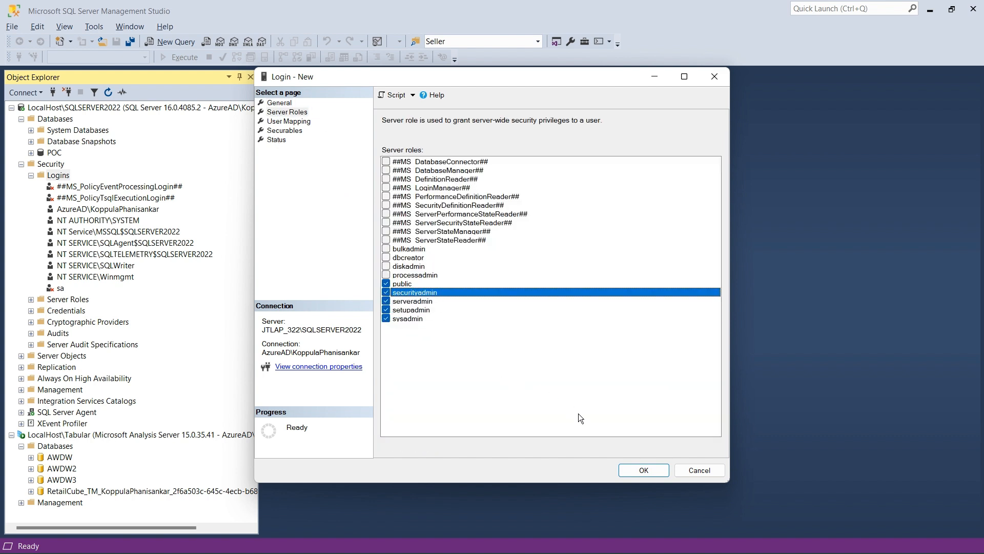
pyautogui.click(641, 469)
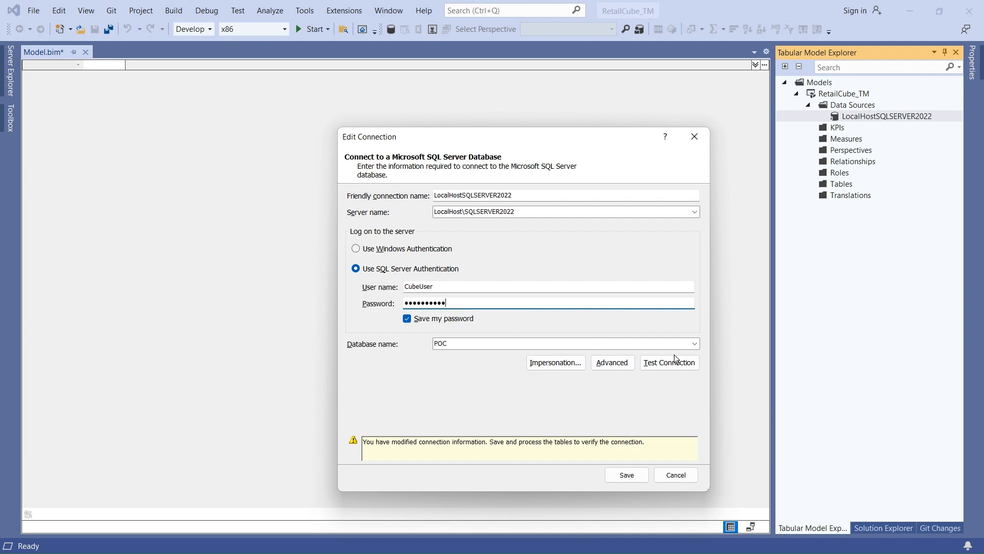
# In the Visual Studio connection settings, test the connection, re-enter the CubeUser account password and test again
pyautogui.click(693, 364)
pyautogui.click(641, 336)
pyautogui.click(465, 302)
pyautogui.hotkey('ctrl', 'a')
pyautogui.press('BackSpace')
pyautogui.write('•••••••••')
pyautogui.click(669, 360)
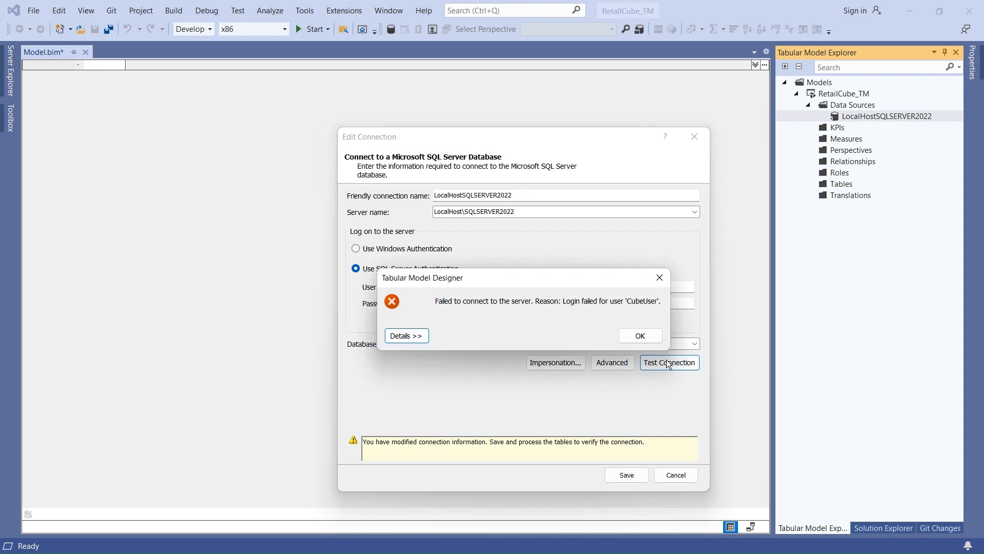
pyautogui.click(640, 334)
# Set the data source's impersonation to Unattended Account
pyautogui.click(559, 363)
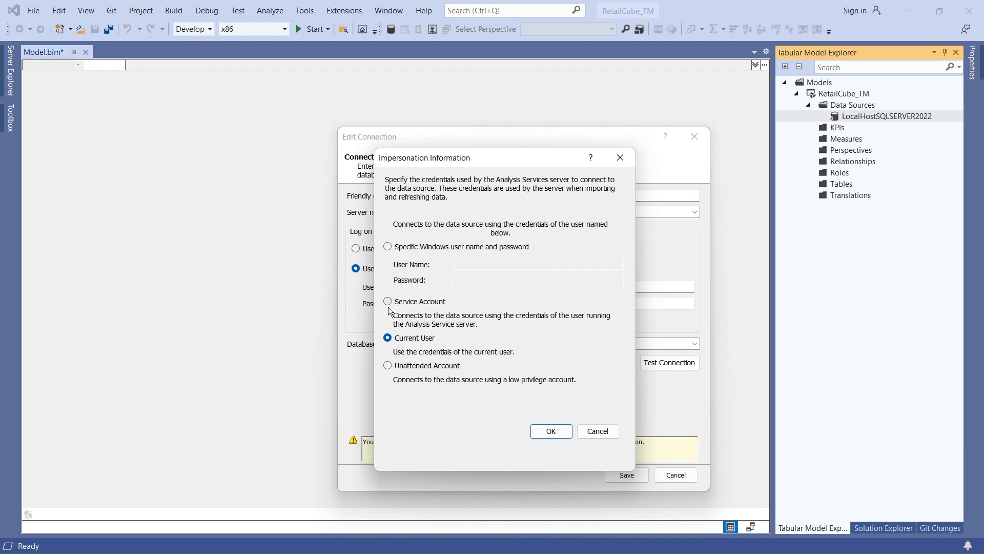
pyautogui.click(398, 369)
pyautogui.click(537, 433)
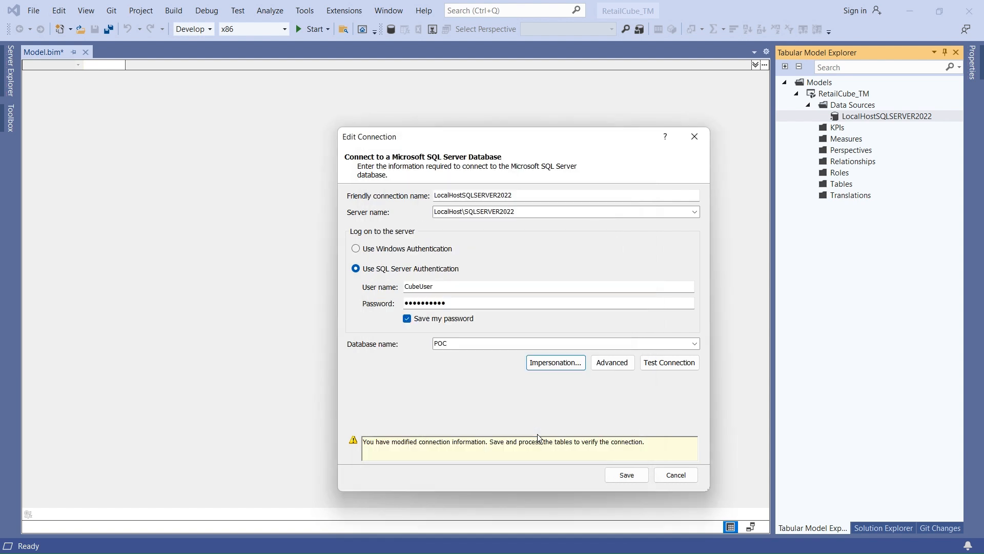
# Switch the data source connection to Windows Authentication, test the connection and save the settings
pyautogui.click(666, 361)
pyautogui.click(631, 337)
pyautogui.click(355, 249)
pyautogui.click(667, 363)
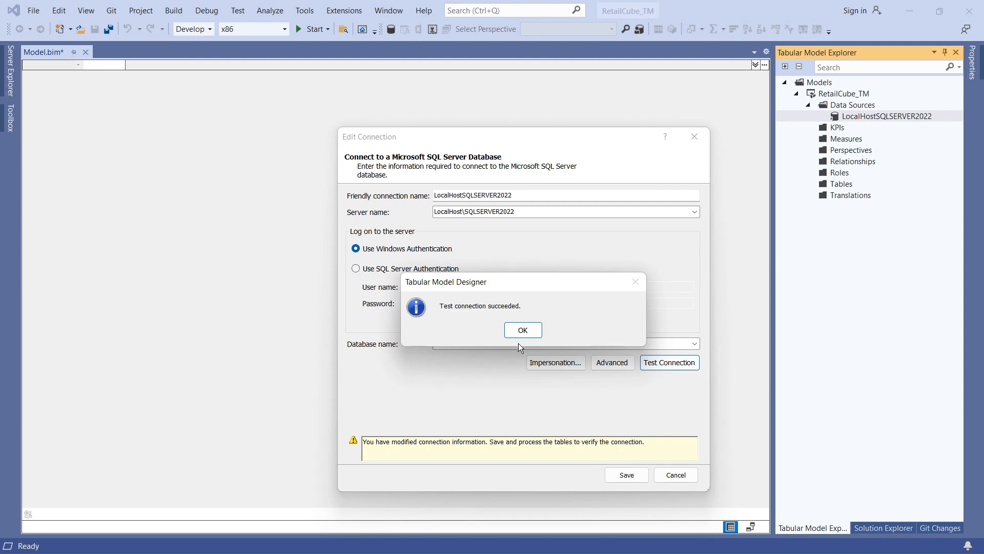
pyautogui.click(517, 334)
pyautogui.click(622, 475)
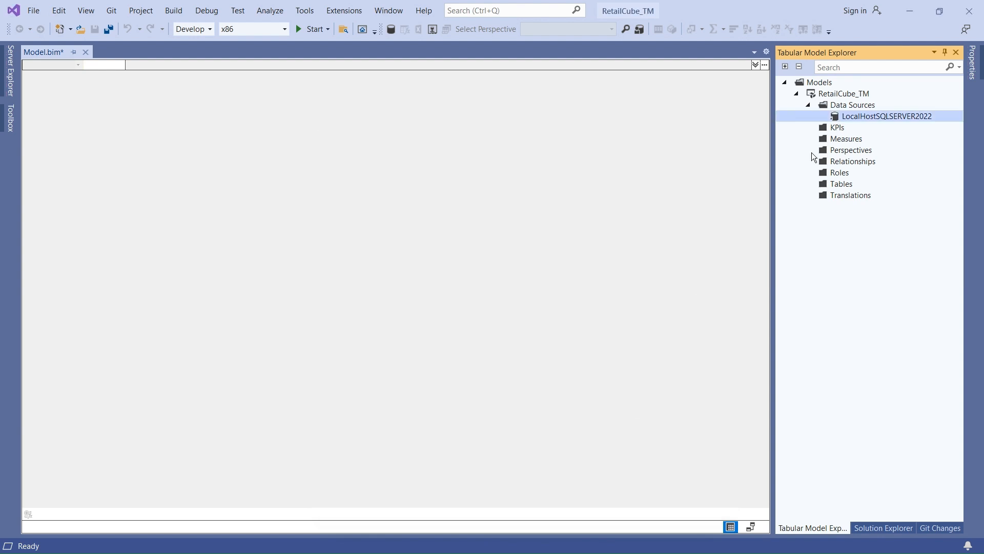
# Recheck the LocalHostSQLSERVER2022 data source's connection settings and save them as they are
pyautogui.rightClick(860, 114)
pyautogui.click(665, 254)
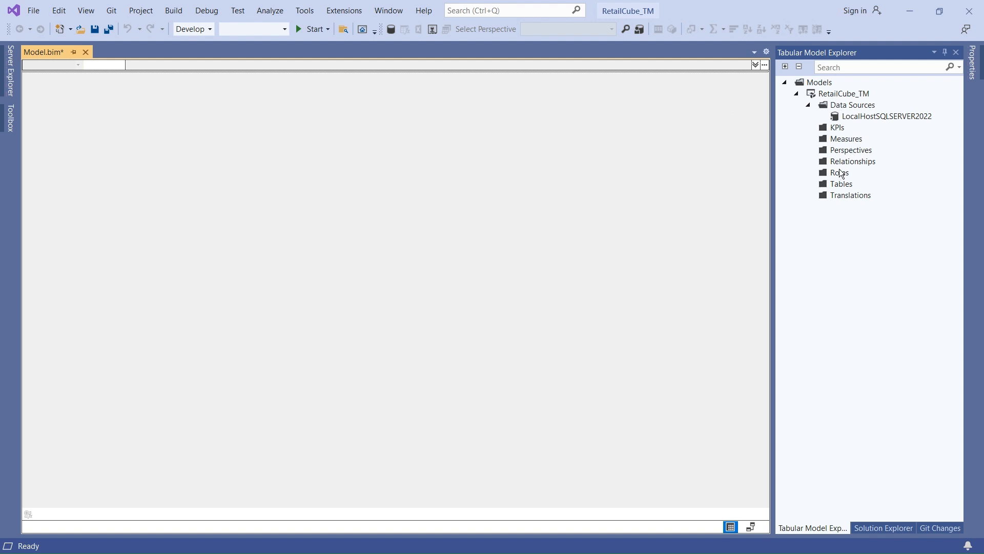
pyautogui.rightClick(838, 182)
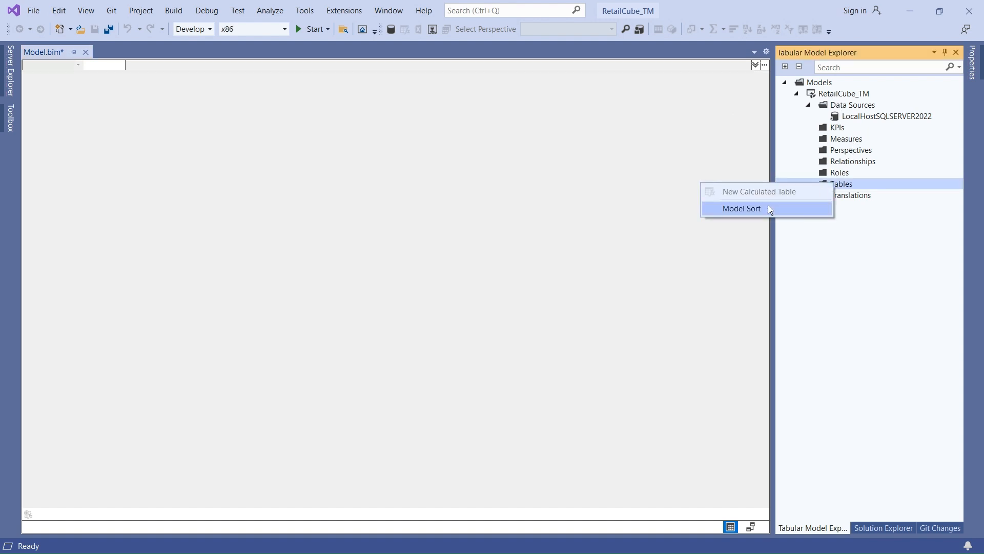
pyautogui.click(557, 261)
pyautogui.doubleClick(863, 117)
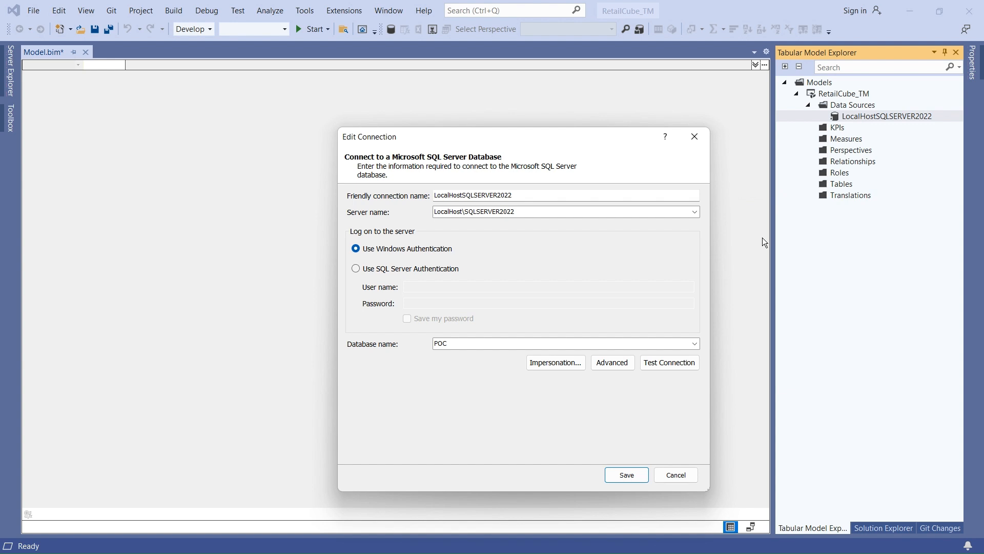
pyautogui.click(625, 475)
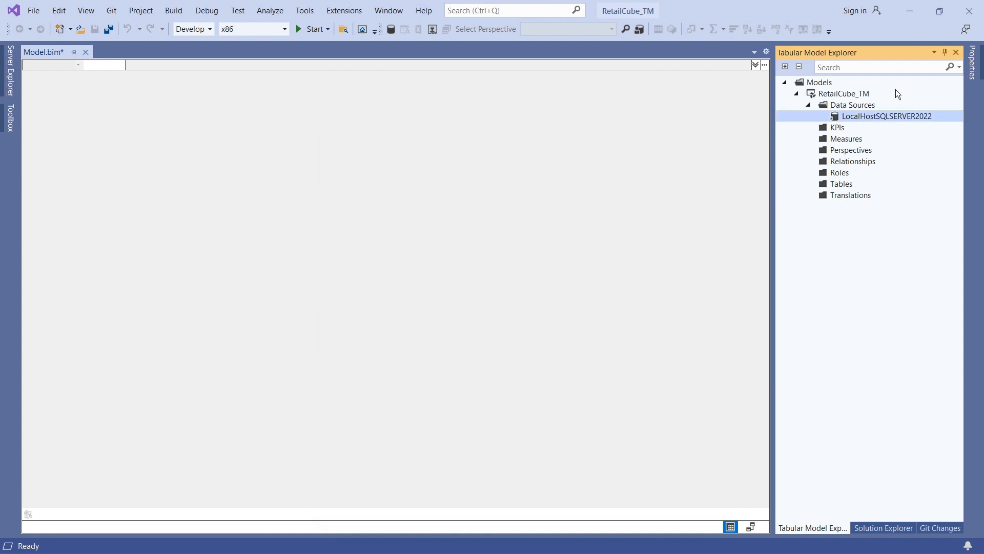
# Start a table import from the LocalHostSQLSERVER2022 data source and select the DimBuyerCustomer table
pyautogui.rightClick(865, 115)
pyautogui.click(807, 123)
pyautogui.click(578, 474)
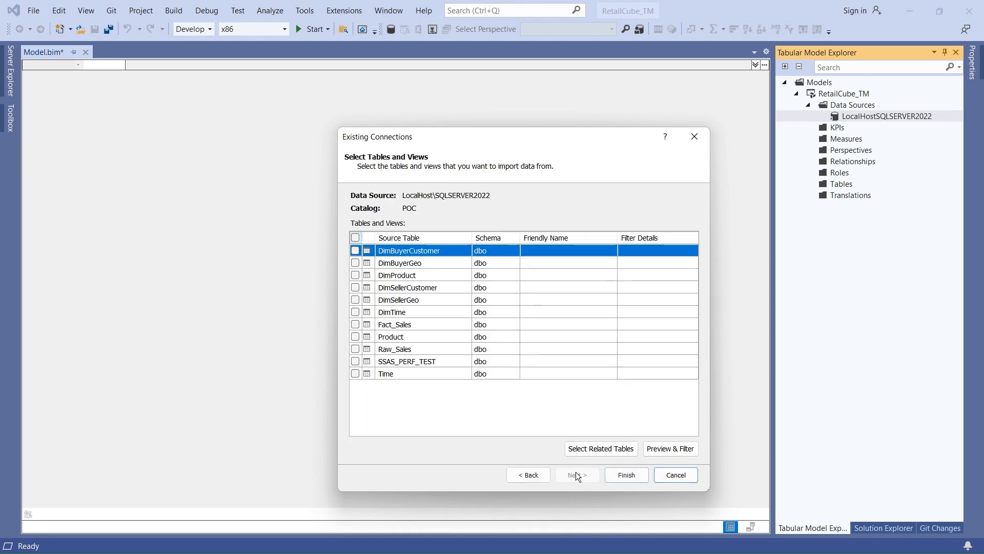
pyautogui.click(356, 251)
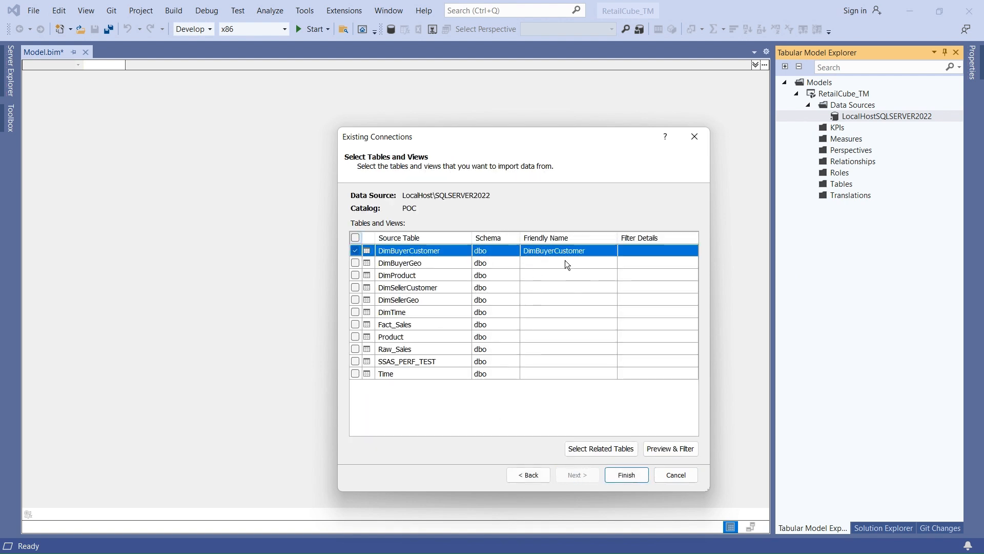
# Try to import DimBuyerCustomer under the friendly name Buyer Customer and read the import's error details
pyautogui.click(539, 251)
pyautogui.hotkey('shift', 'Home')
pyautogui.press('BackSpace')
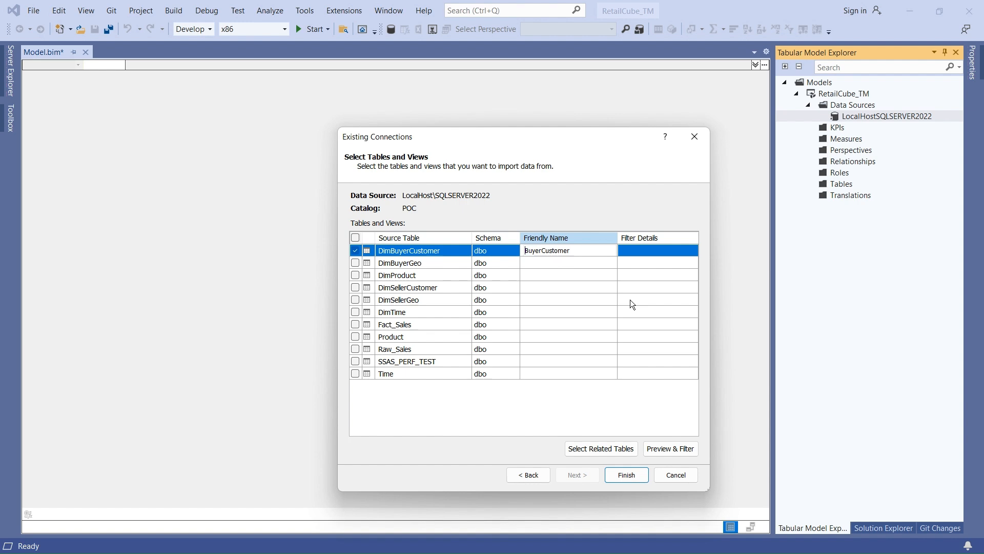
pyautogui.press('Right')
pyautogui.press('Right')
pyautogui.press('Right')
pyautogui.click(629, 472)
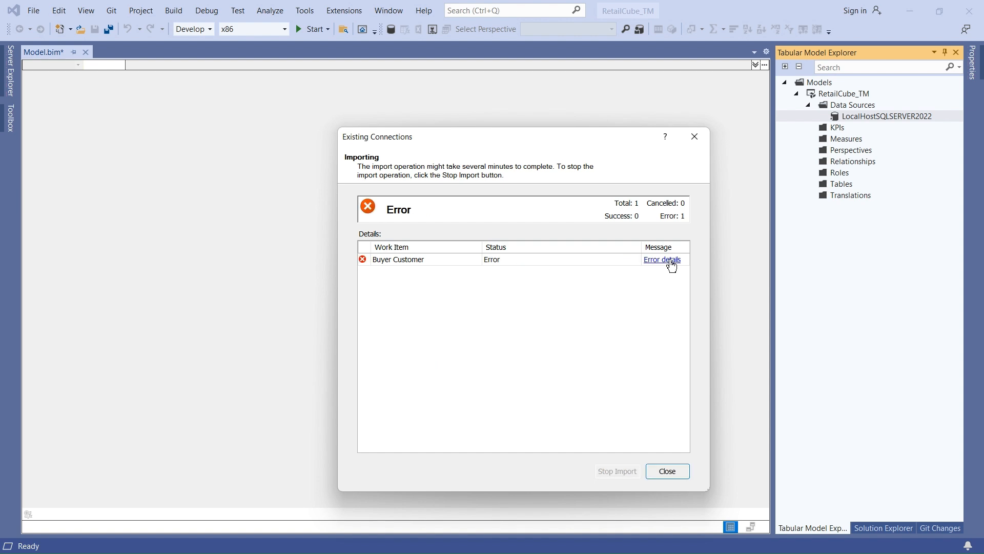
pyautogui.click(662, 260)
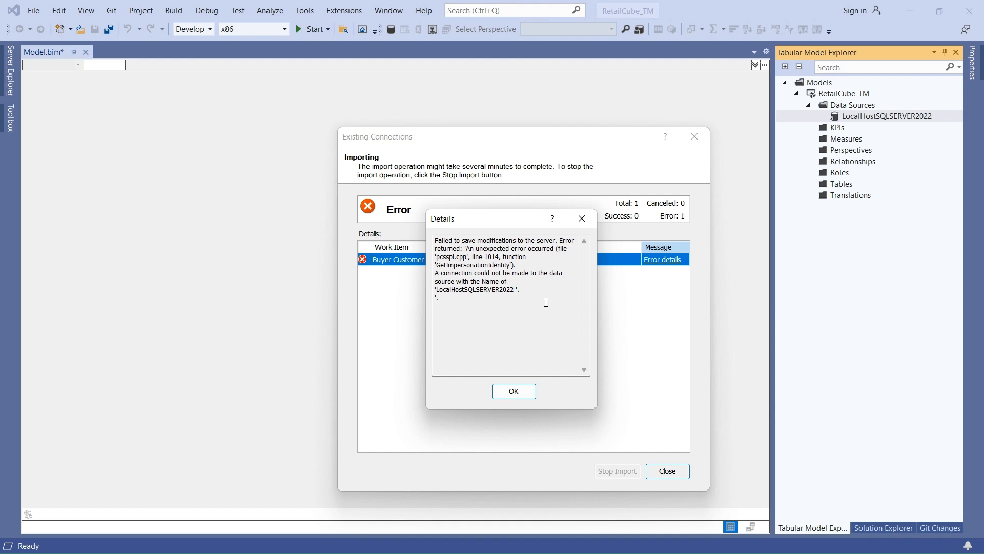
pyautogui.click(512, 391)
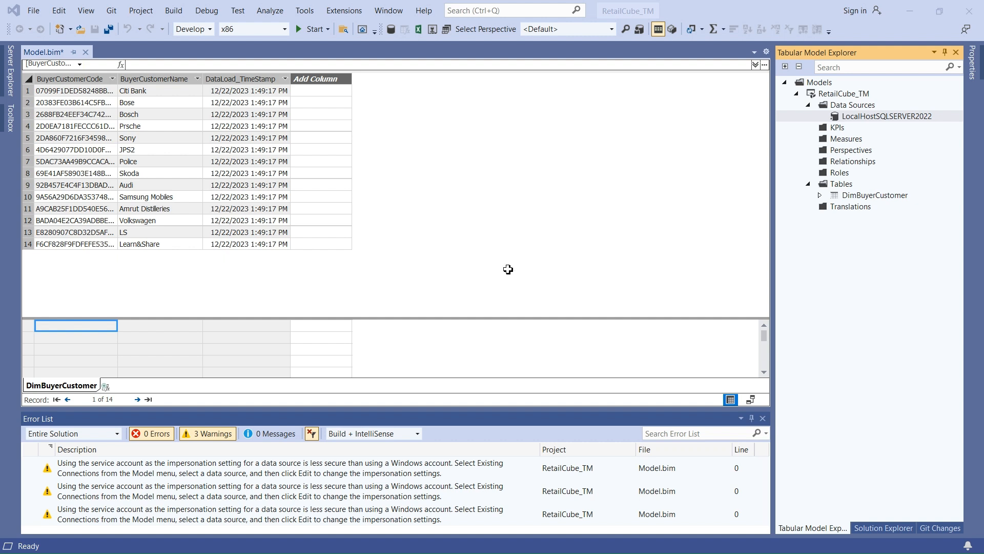
# Examine the impersonation setting of the LocalHostSQLSERVER2022 data source, then leave the connection settings without changes
pyautogui.rightClick(856, 120)
pyautogui.click(782, 138)
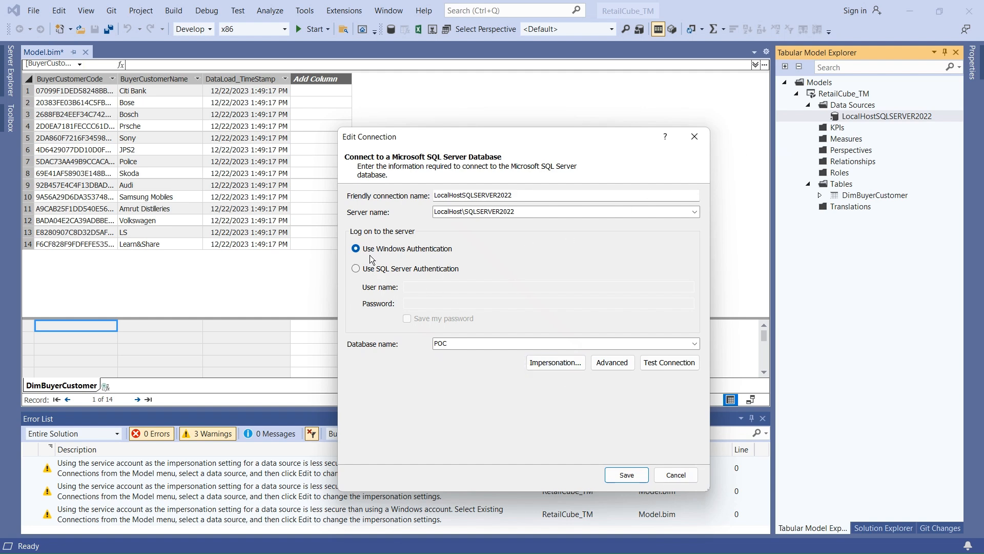
pyautogui.click(545, 365)
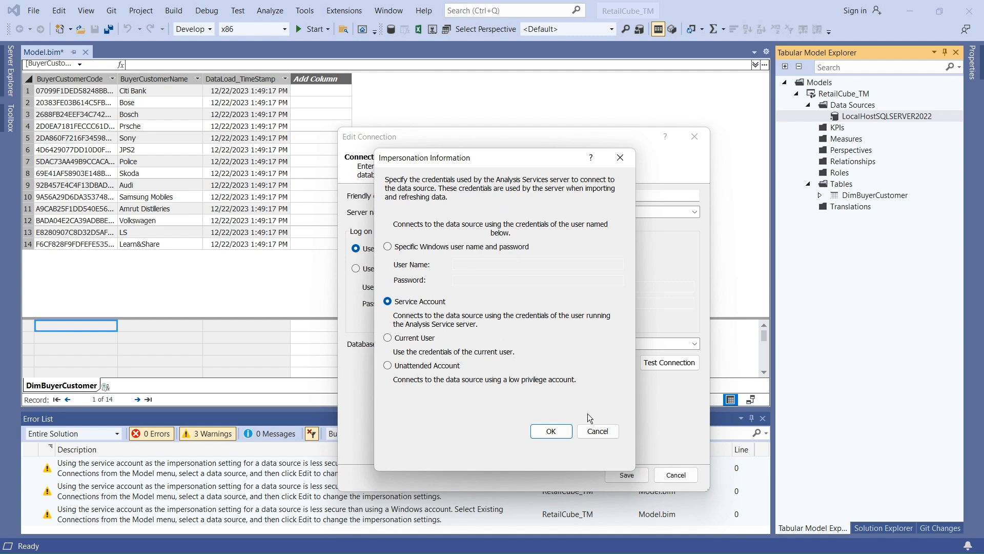
pyautogui.click(599, 432)
pyautogui.click(676, 474)
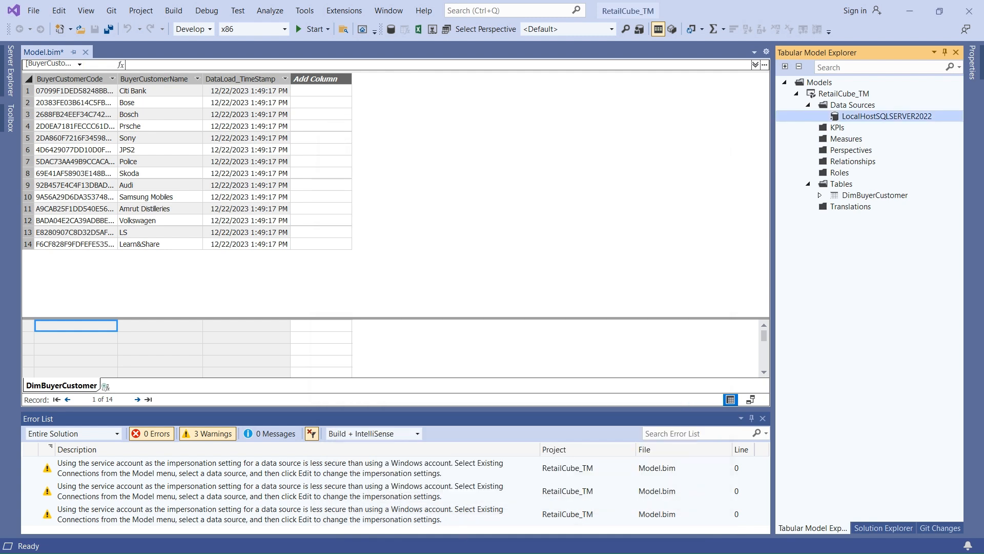
# Switch to Services and check which account the SQL Server Analysis Services (TABULAR) service logs on with
pyautogui.moveTo(625, 552); pyautogui.dragTo(496, 104)
pyautogui.doubleClick(496, 104)
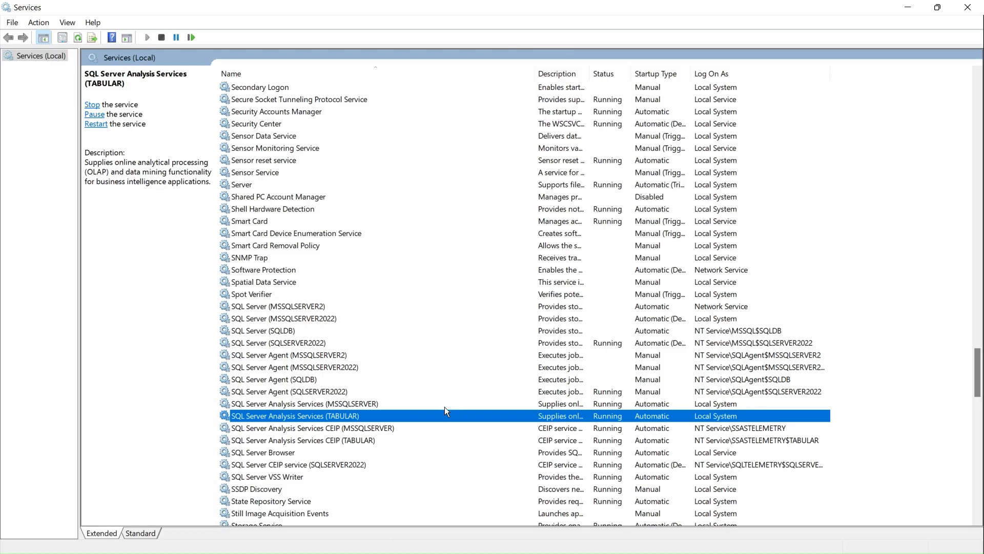
pyautogui.rightClick(341, 414)
pyautogui.click(370, 387)
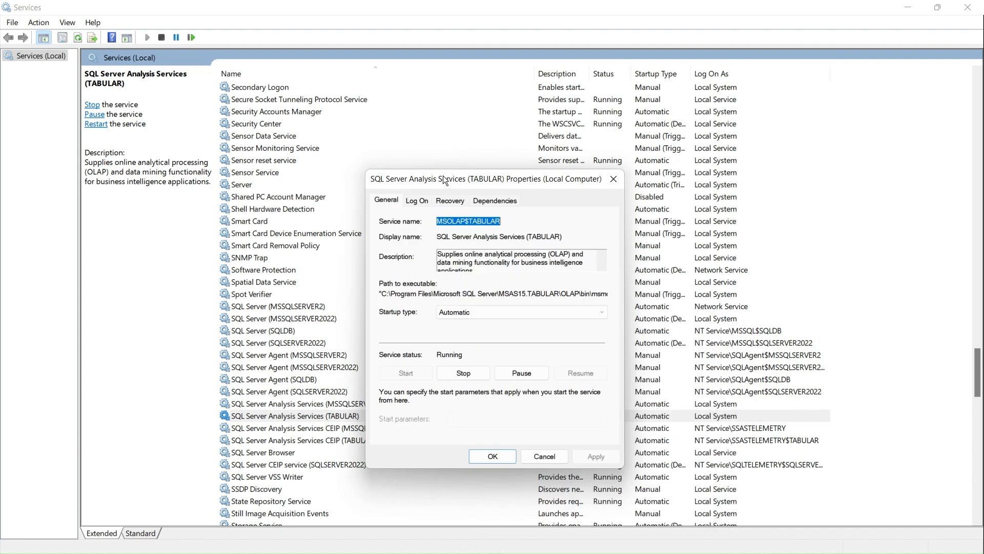
pyautogui.moveTo(494, 244); pyautogui.dragTo(353, 91)
pyautogui.click(355, 117)
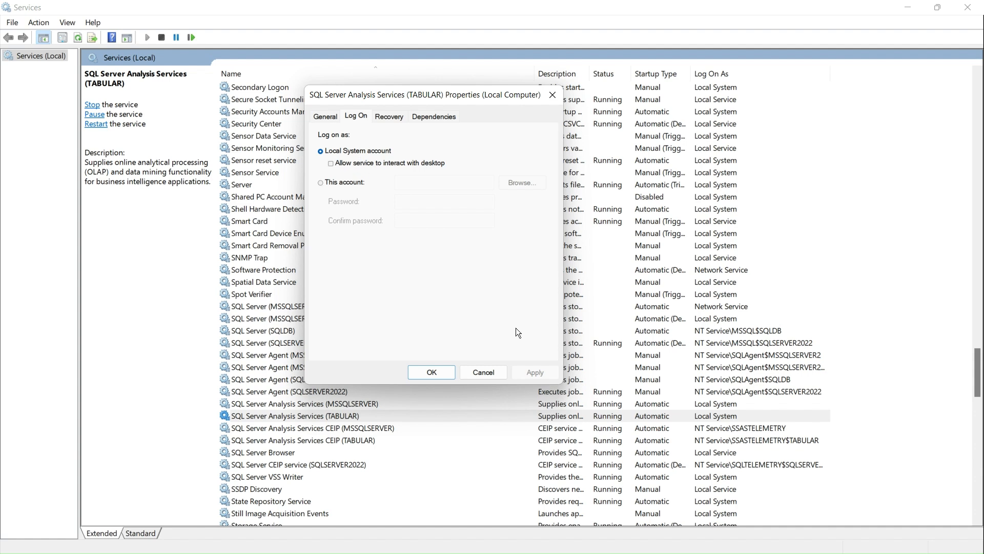
pyautogui.click(482, 371)
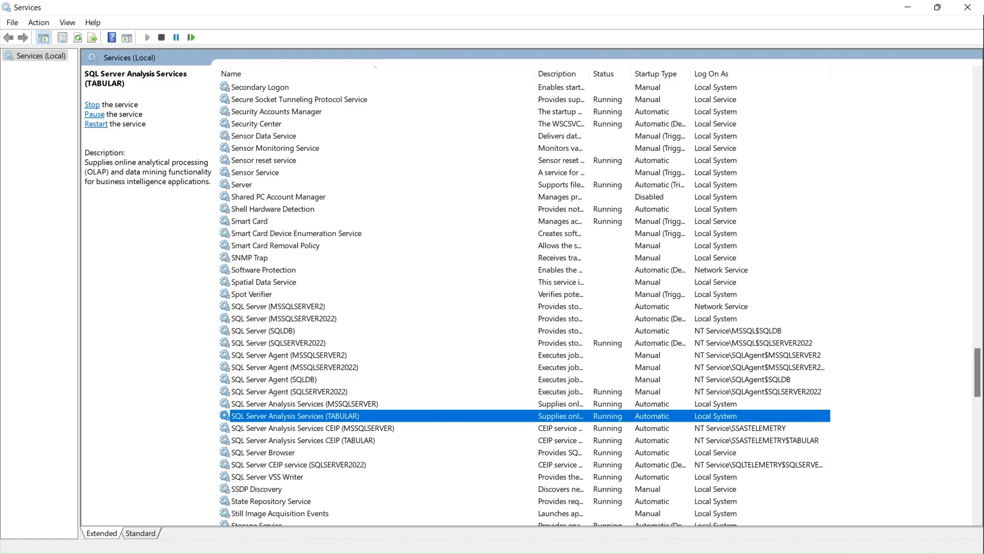
# Return to Visual Studio and permanently delete the DimBuyerCustomer table from the model
pyautogui.hotkey('alt', 'Tab')
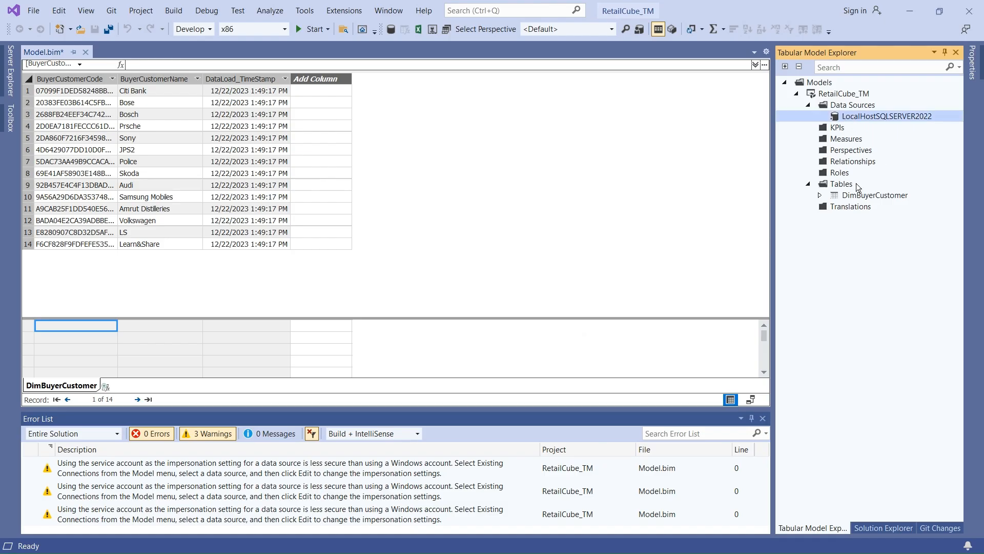
pyautogui.click(860, 198)
pyautogui.rightClick(859, 200)
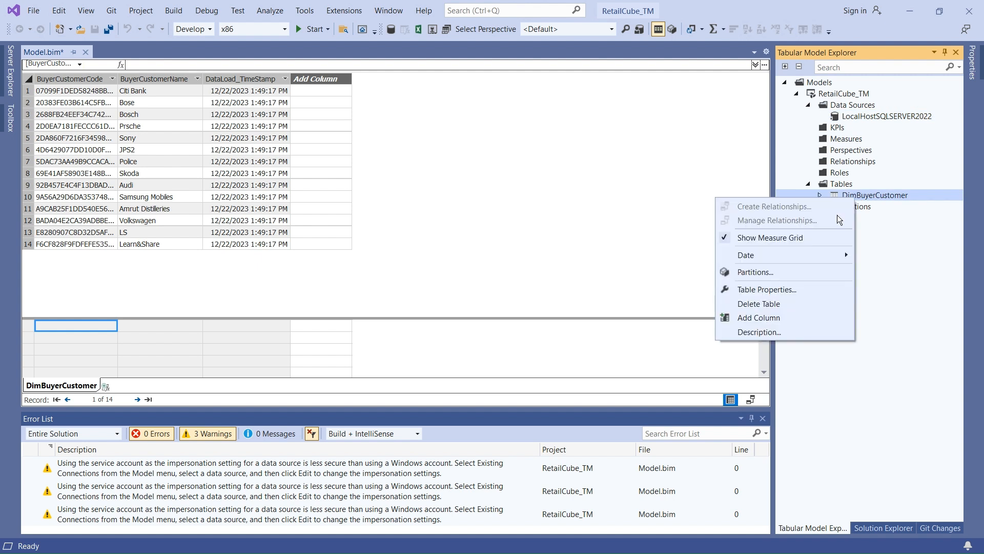
pyautogui.click(754, 308)
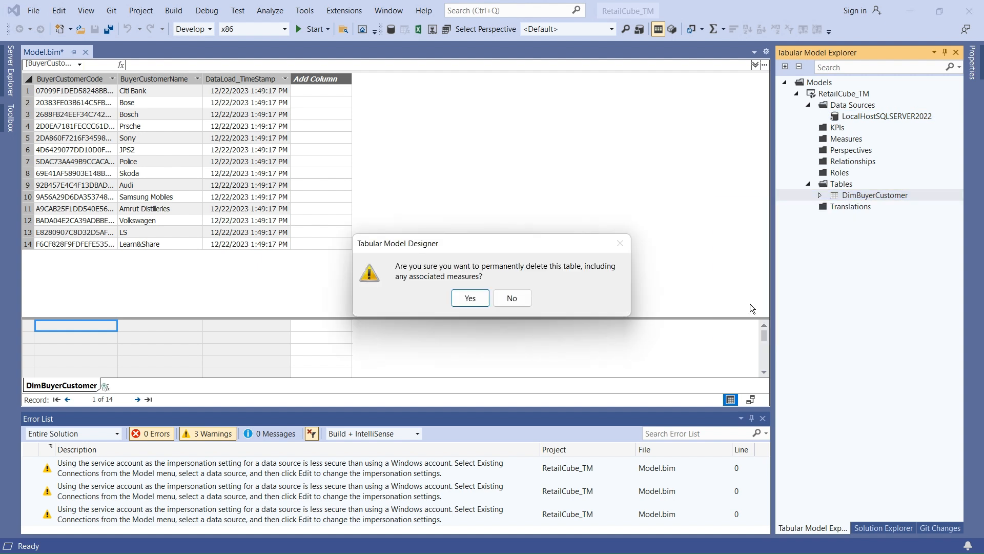
pyautogui.click(469, 300)
# Start a table import from the data source and select DimBuyerCustomer, DimBuyerGeo, DimProduct, DimSellerCustomer, DimSellerGeo, DimTime and Fact_Sales
pyautogui.rightClick(873, 117)
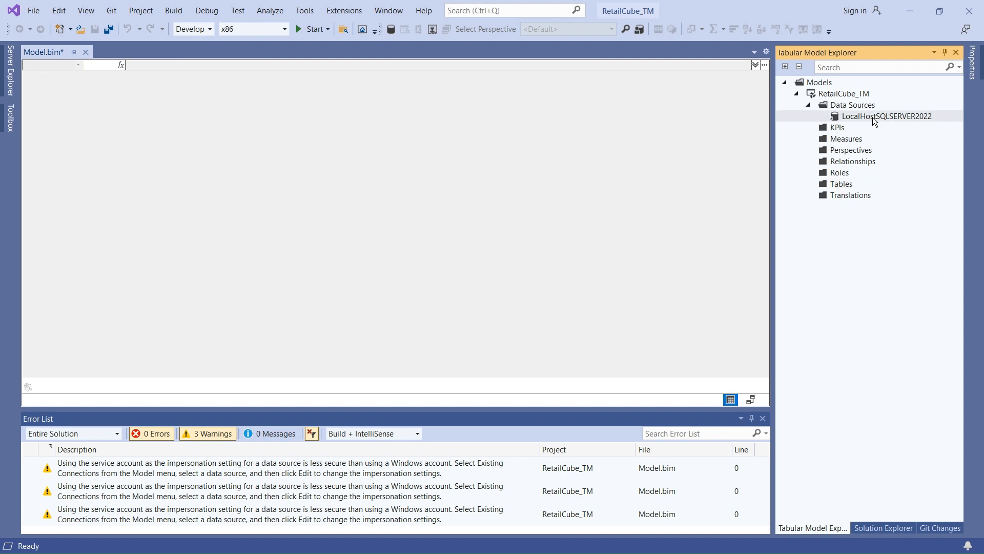
pyautogui.click(807, 127)
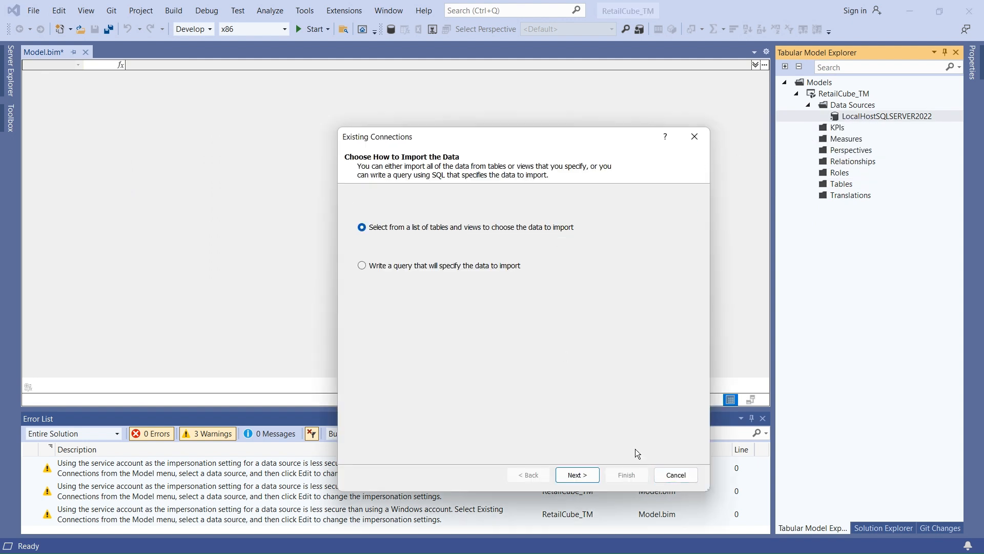
pyautogui.click(576, 475)
pyautogui.click(355, 250)
pyautogui.click(355, 263)
pyautogui.click(355, 274)
pyautogui.click(354, 287)
pyautogui.click(355, 300)
pyautogui.click(355, 312)
pyautogui.click(355, 324)
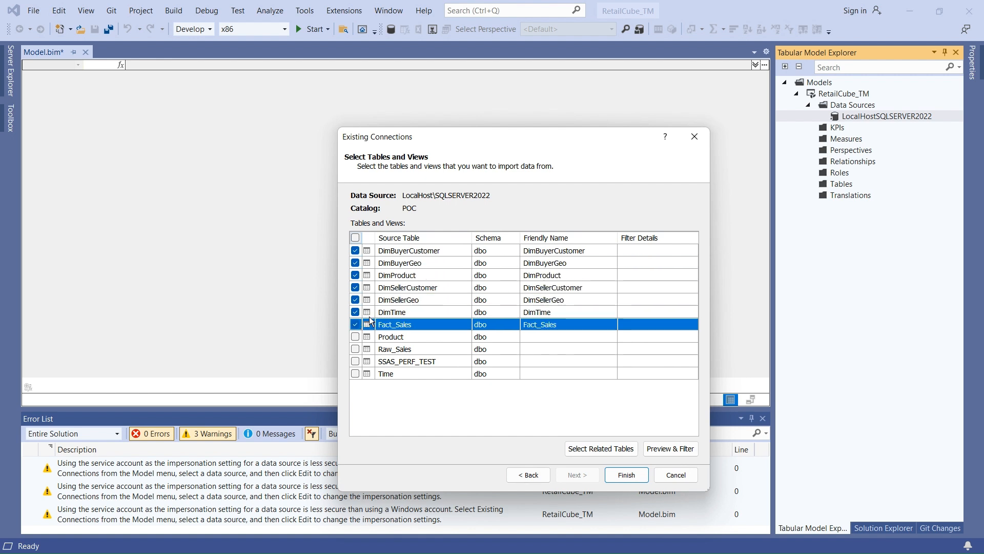
# Import the selected tables with their default friendly names and close the import wizard
pyautogui.click(562, 251)
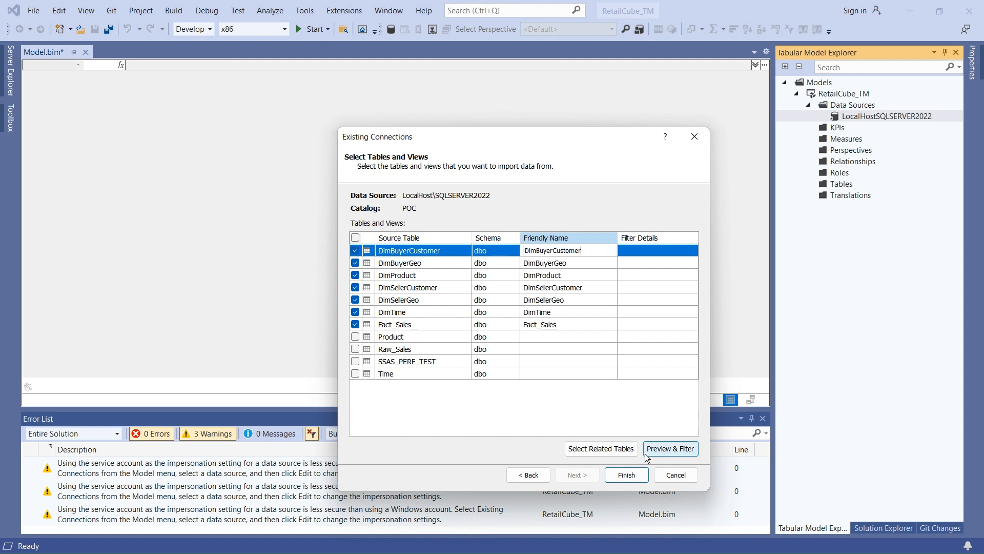
pyautogui.click(634, 478)
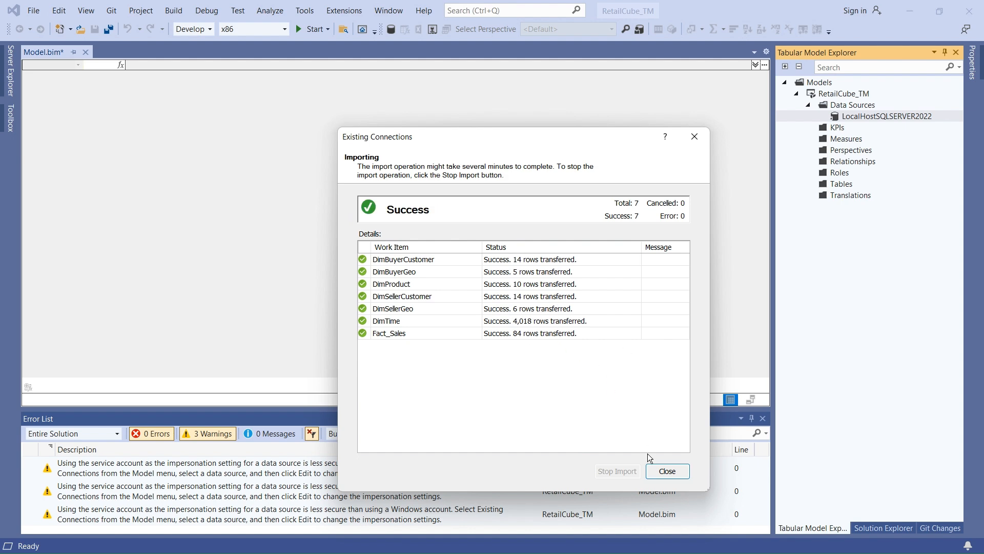
pyautogui.click(656, 467)
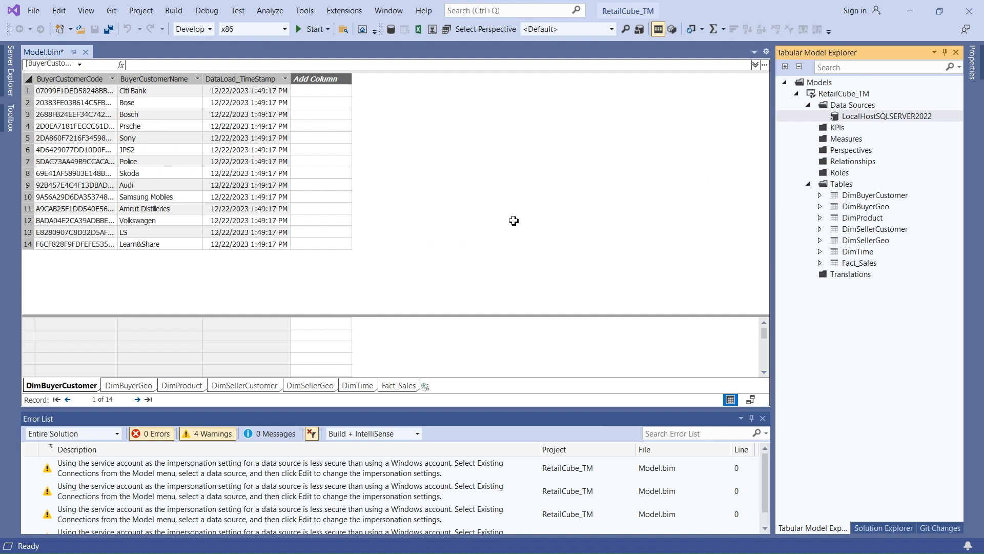
# Look through the imported data of the DimBuyerGeo, DimProduct and DimSellerCustomer tables
pyautogui.click(139, 386)
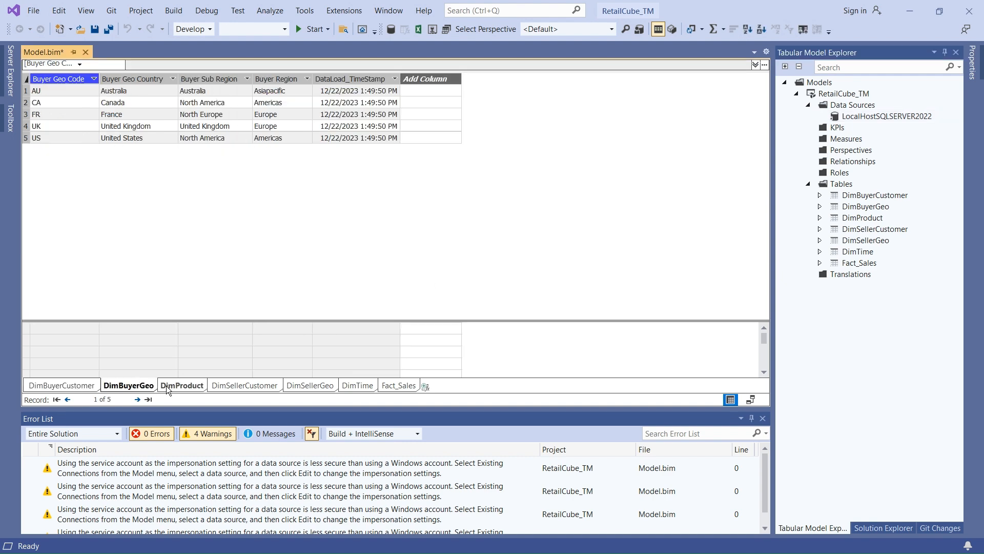
pyautogui.click(182, 386)
pyautogui.click(244, 386)
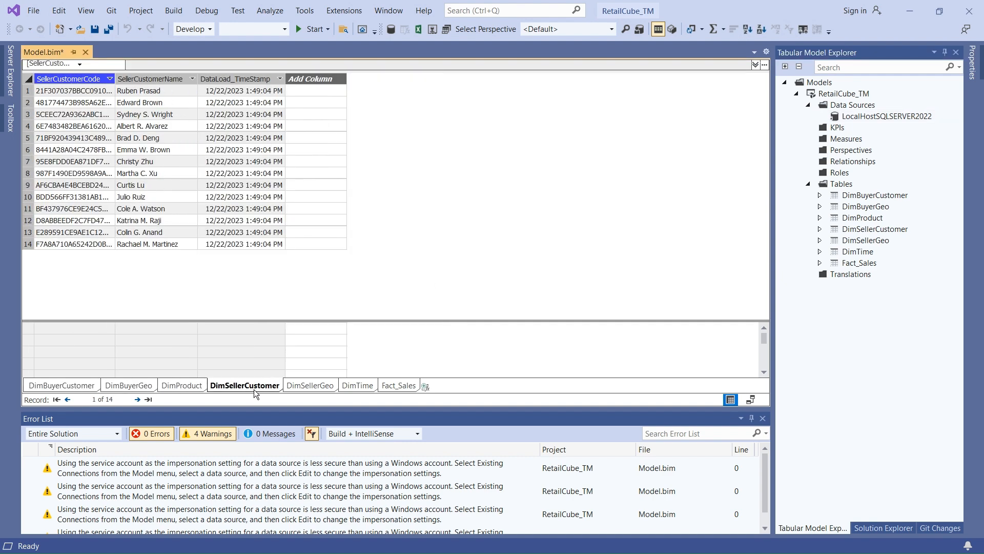
# Show the model as a diagram, place DimBuyerGeo below DimBuyerCustomer, and line up DimProduct and DimSellerCustomer beside DimBuyerCustomer
pyautogui.click(750, 399)
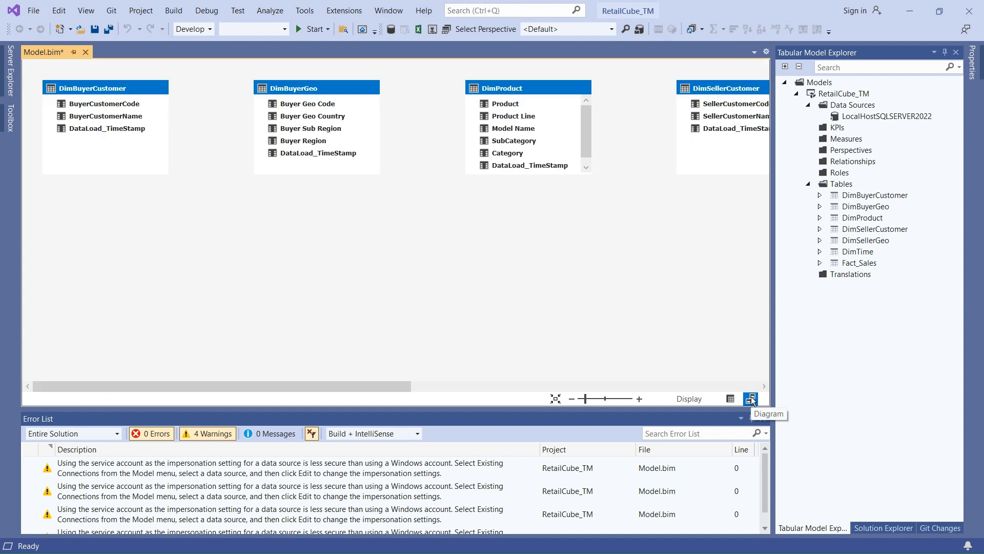
pyautogui.click(836, 162)
pyautogui.rightClick(837, 162)
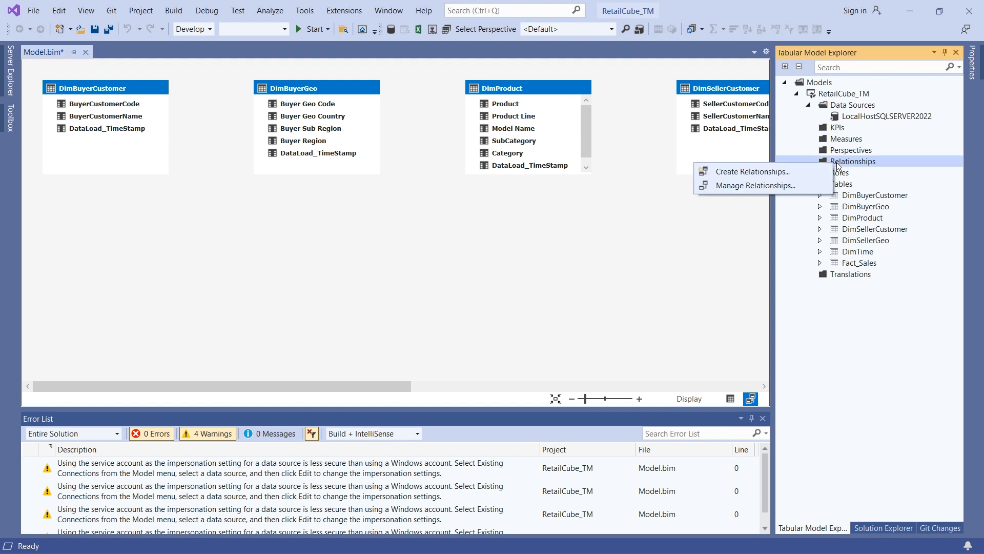
pyautogui.click(518, 275)
pyautogui.moveTo(308, 94); pyautogui.dragTo(118, 236)
pyautogui.moveTo(499, 88); pyautogui.dragTo(240, 88)
pyautogui.moveTo(724, 88); pyautogui.dragTo(407, 94)
# Bring the remaining diagram tables closer, with Fact_Sales below DimProduct, DimSellerGeo beside Fact_Sales, and DimTime beside DimSellerCustomer
pyautogui.moveTo(368, 382); pyautogui.dragTo(594, 393)
pyautogui.moveTo(506, 89); pyautogui.dragTo(129, 247)
pyautogui.moveTo(732, 88); pyautogui.dragTo(177, 129)
pyautogui.moveTo(439, 382); pyautogui.dragTo(548, 390)
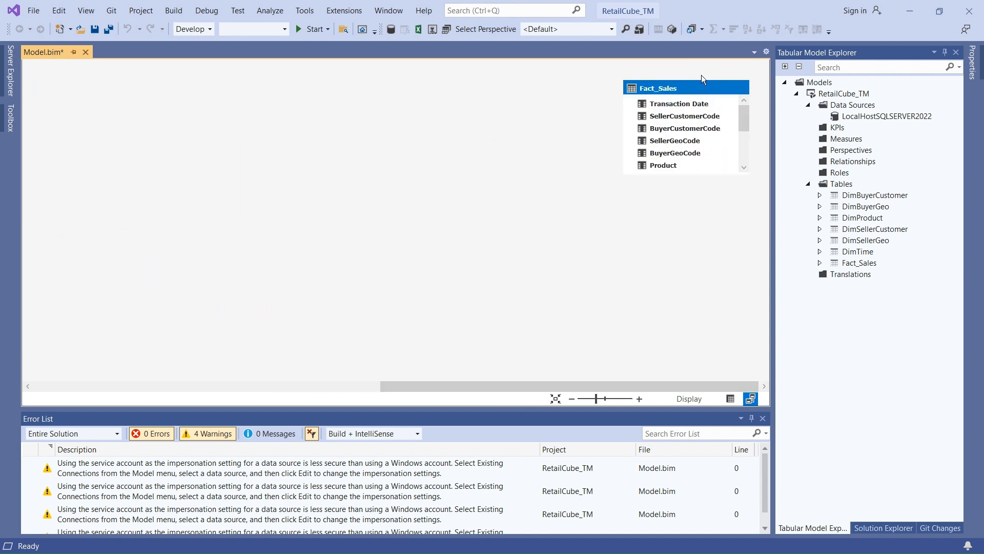
pyautogui.moveTo(698, 89); pyautogui.dragTo(155, 229)
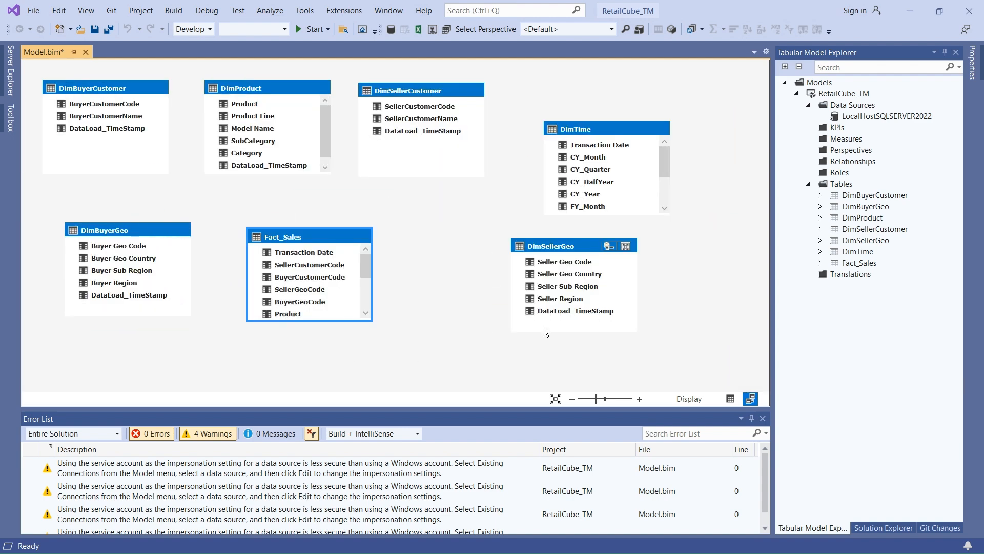
pyautogui.moveTo(587, 247); pyautogui.dragTo(509, 259)
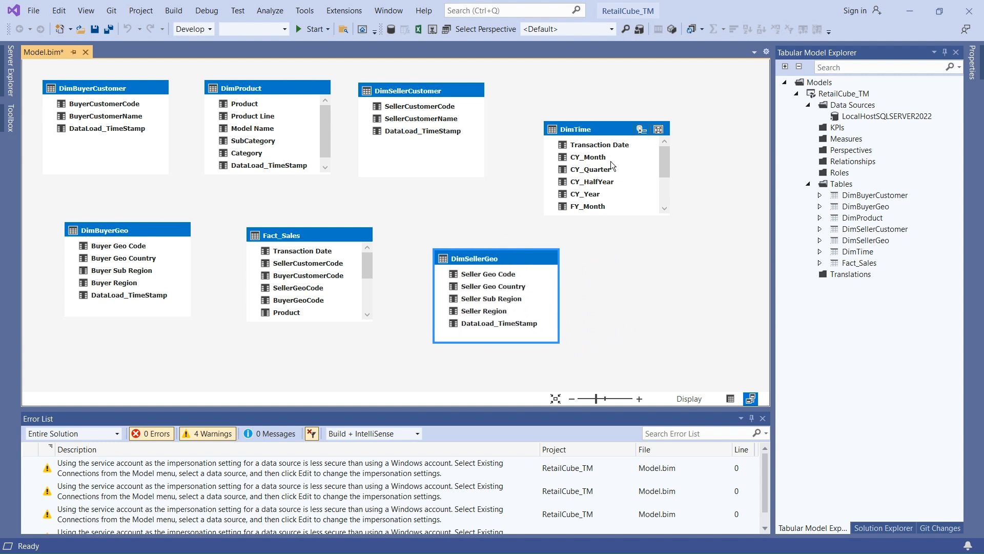
# Shift DimBuyerGeo slightly away from Fact_Sales and create a relationship from its Buyer Geo Code column to BuyerGeoCode in Fact_Sales
pyautogui.click(130, 229)
pyautogui.moveTo(130, 226); pyautogui.dragTo(124, 226)
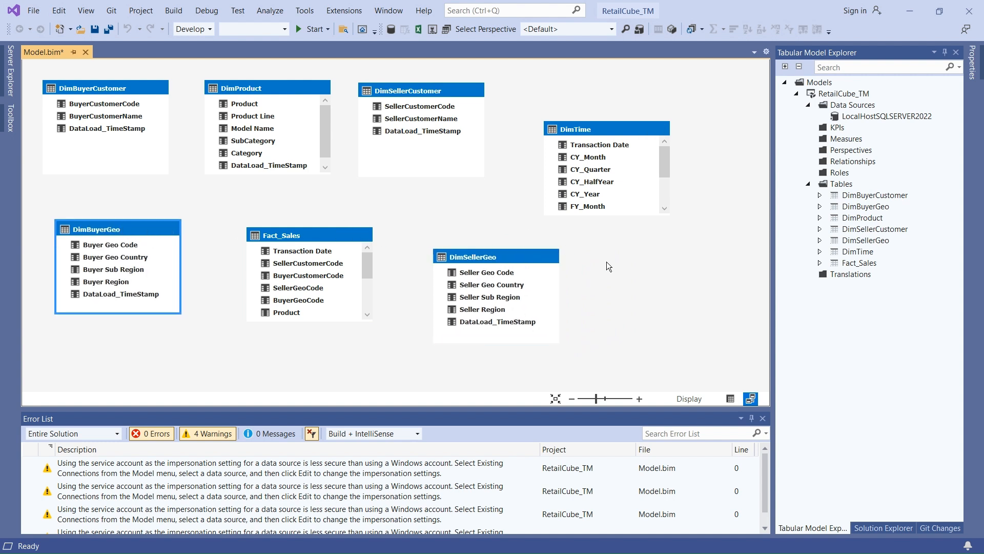
pyautogui.click(861, 162)
pyautogui.rightClick(862, 162)
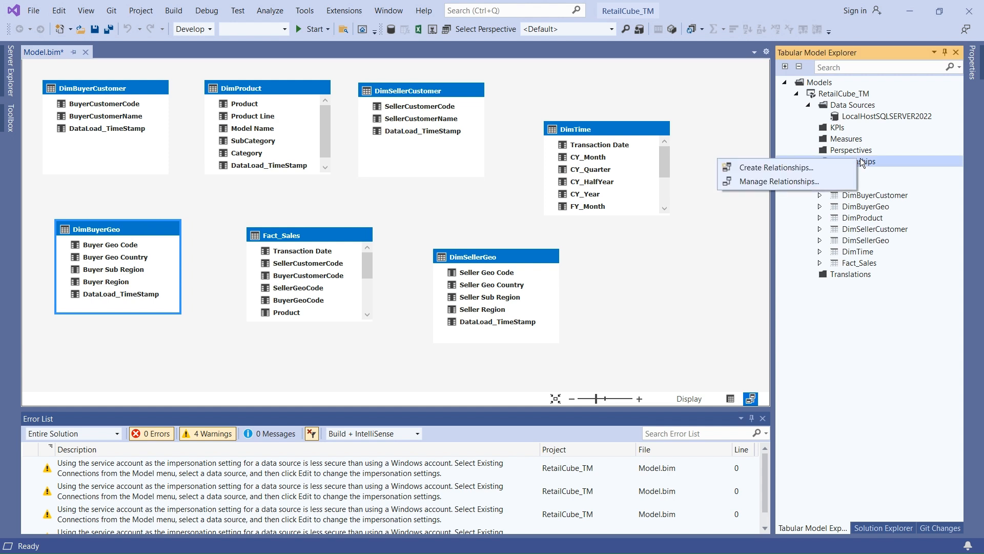
pyautogui.click(786, 165)
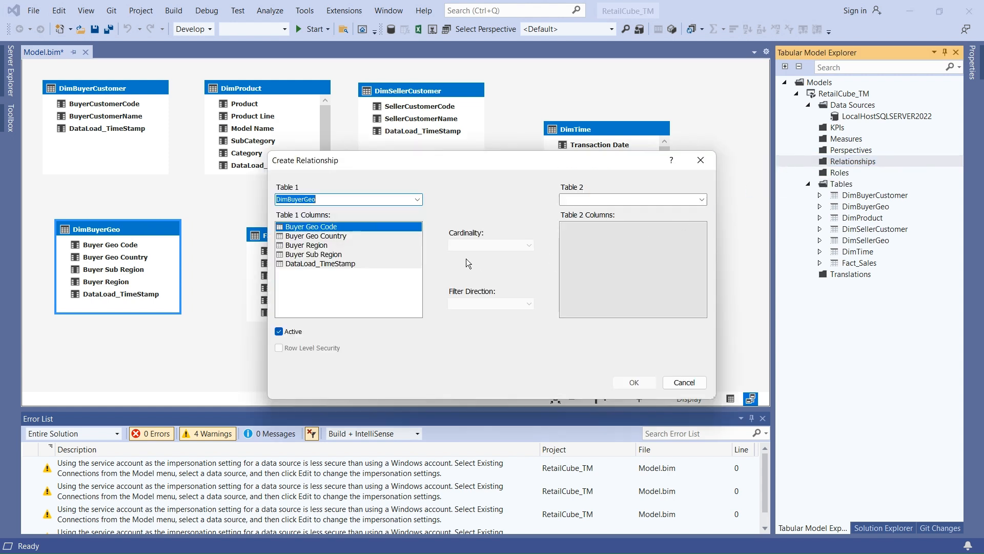
pyautogui.click(309, 228)
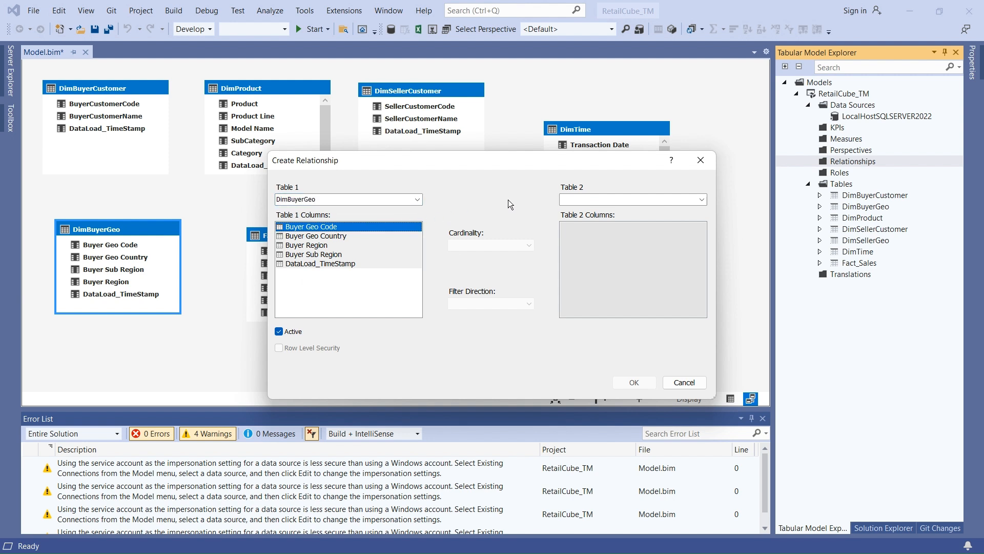
pyautogui.click(702, 198)
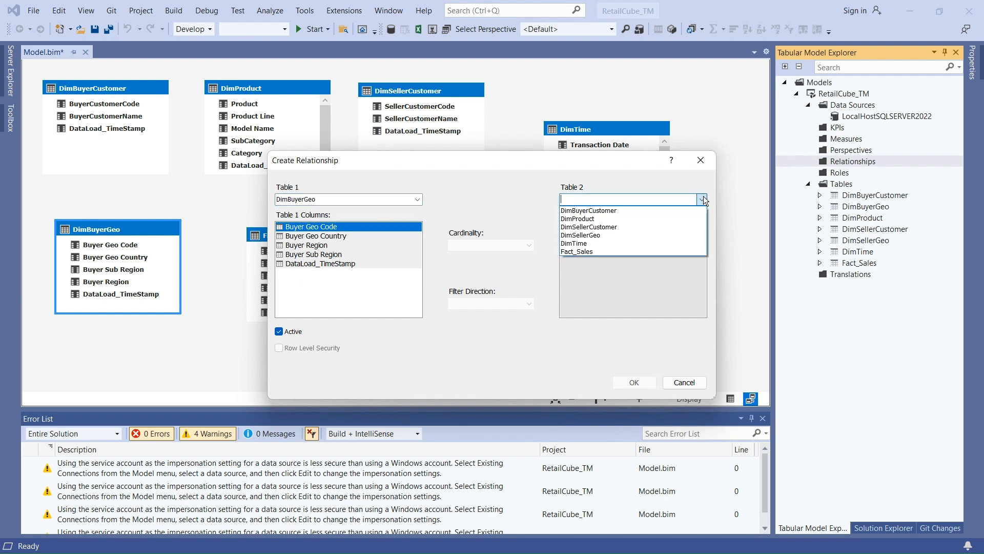
pyautogui.click(607, 251)
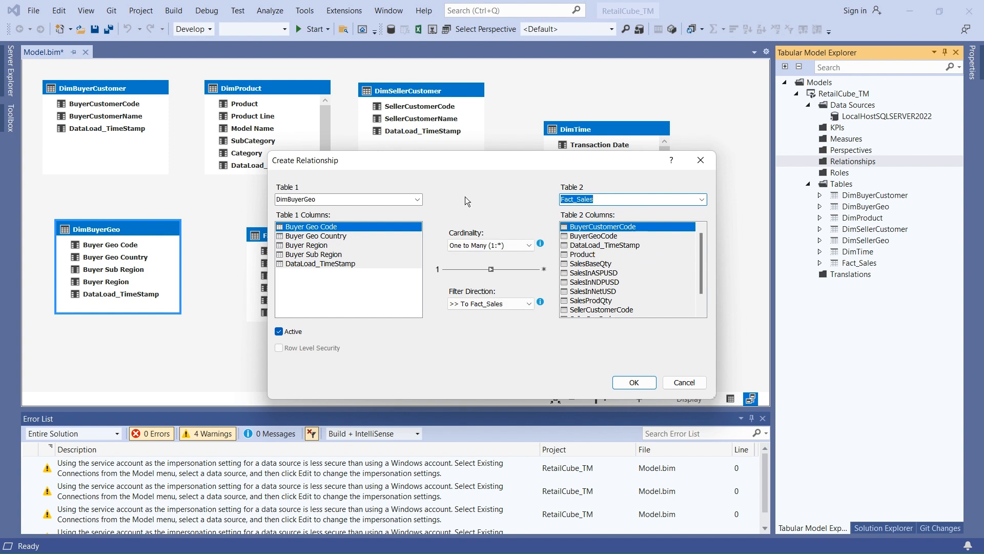
pyautogui.click(618, 237)
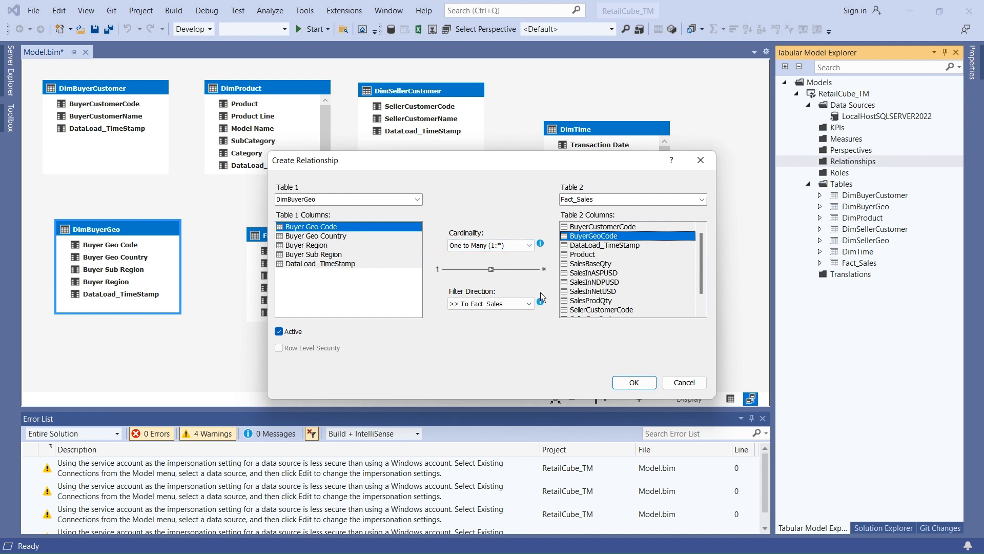
pyautogui.click(633, 384)
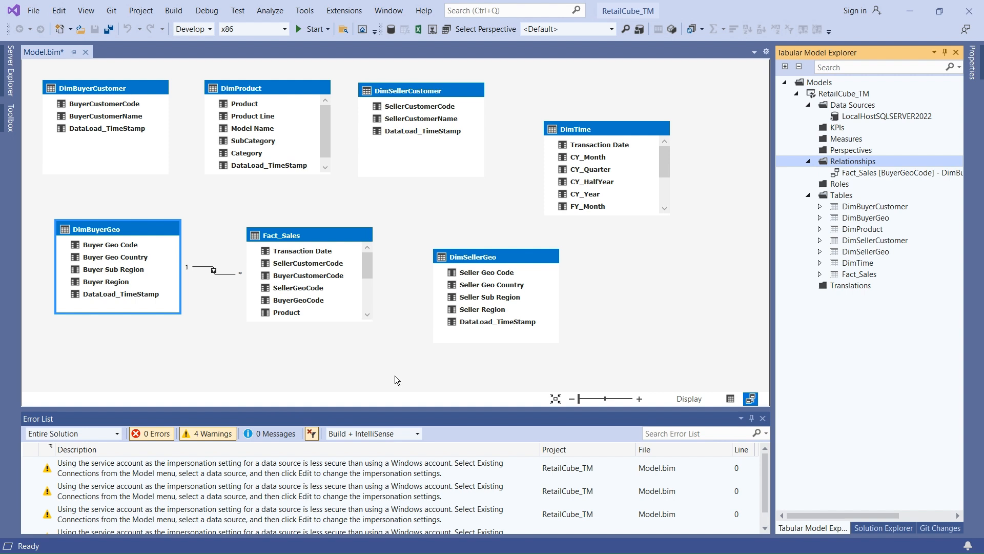
# Create a relationship from BuyerCustomerCode in DimBuyerCustomer to BuyerCustomerCode in Fact_Sales
pyautogui.rightClick(839, 162)
pyautogui.click(774, 171)
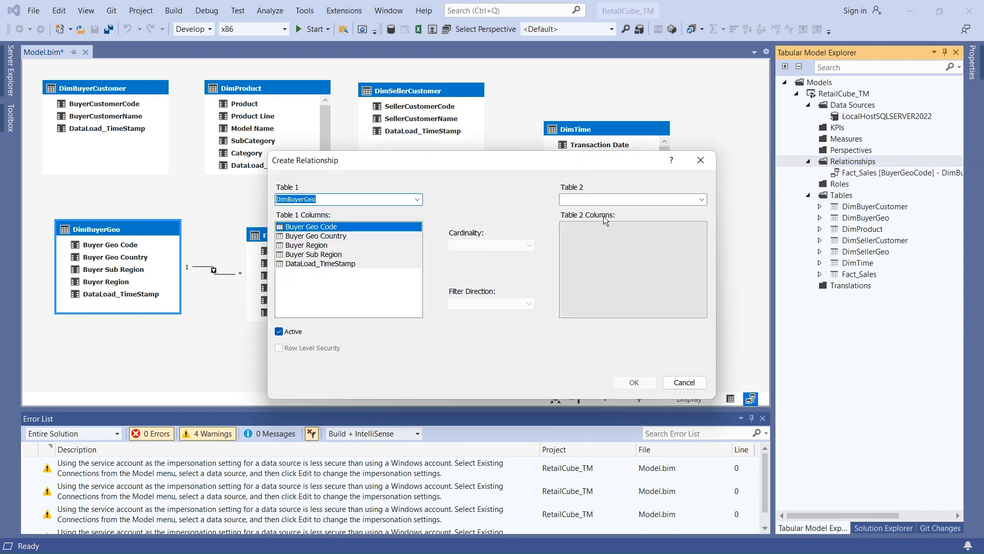
pyautogui.click(701, 199)
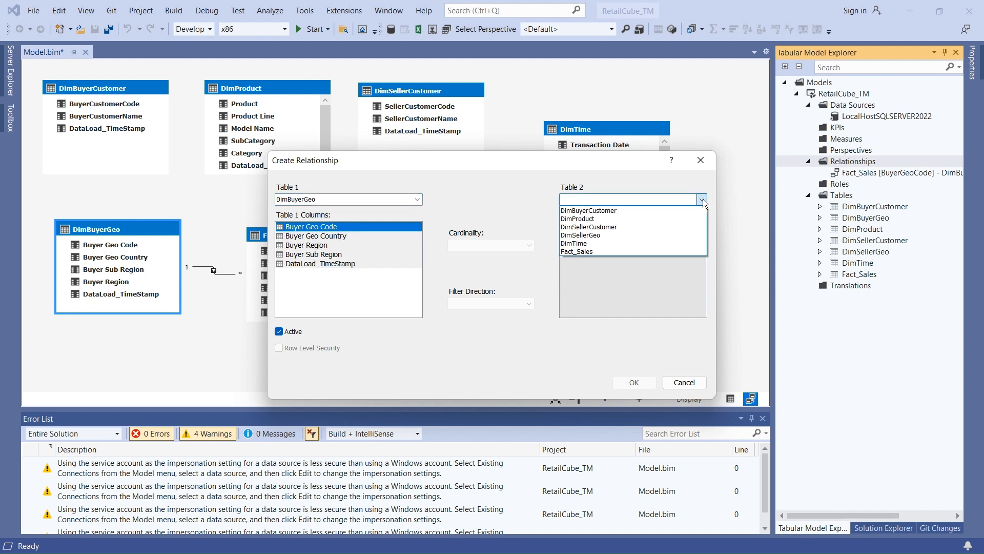
pyautogui.click(400, 199)
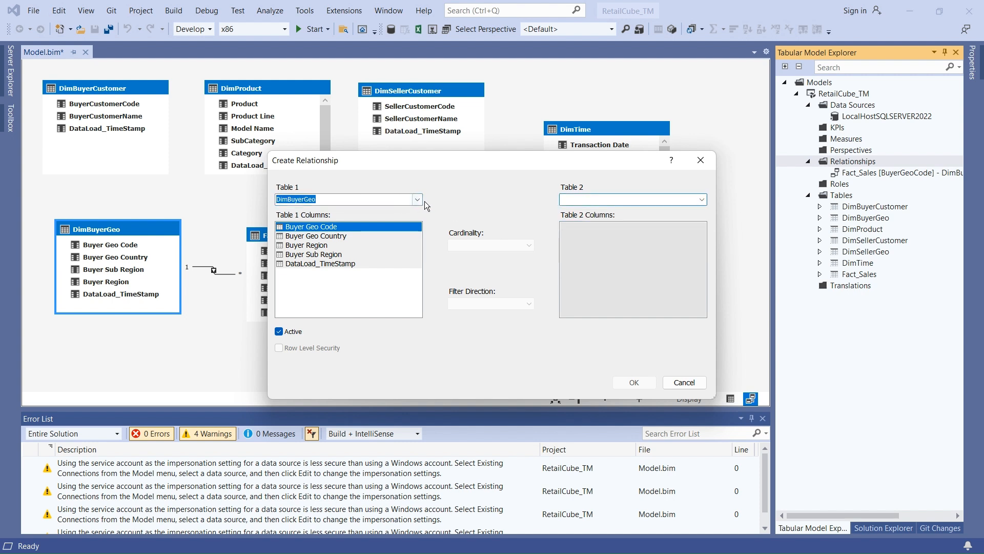
pyautogui.click(418, 199)
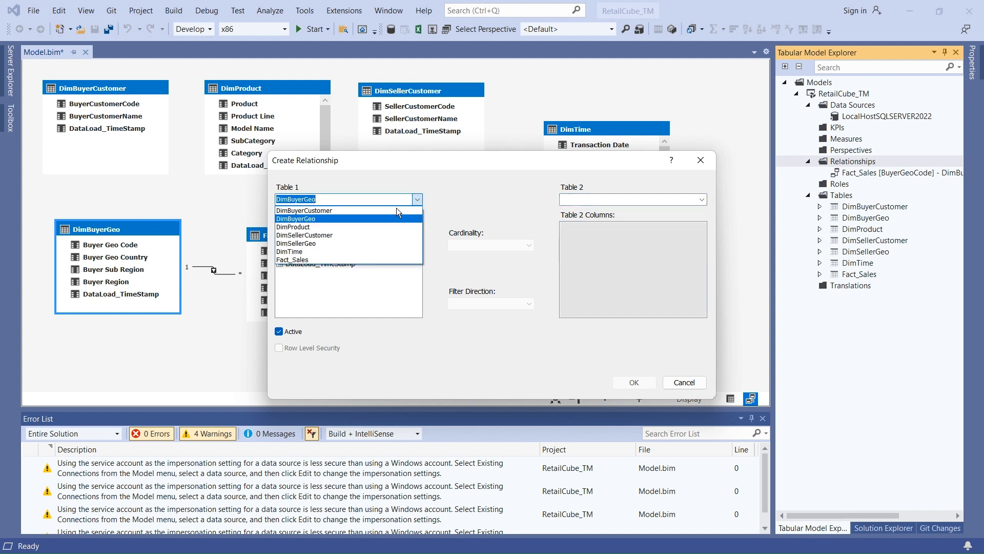
pyautogui.click(322, 216)
pyautogui.click(701, 200)
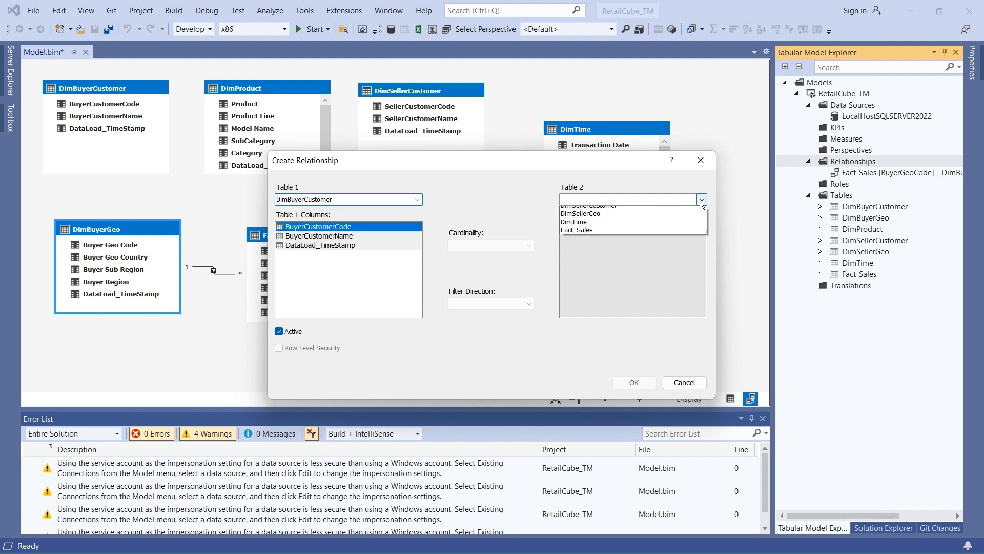
pyautogui.click(573, 251)
pyautogui.click(616, 226)
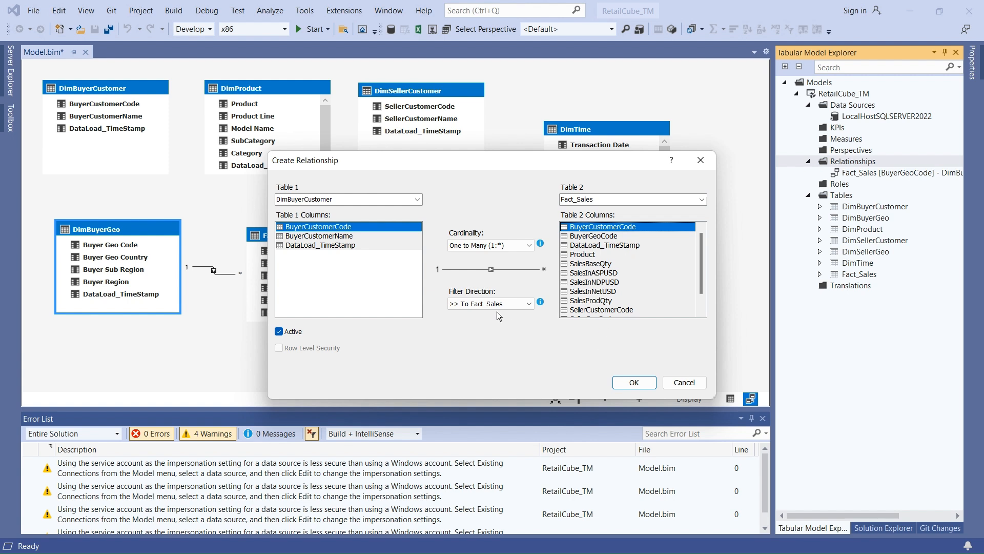
pyautogui.click(629, 383)
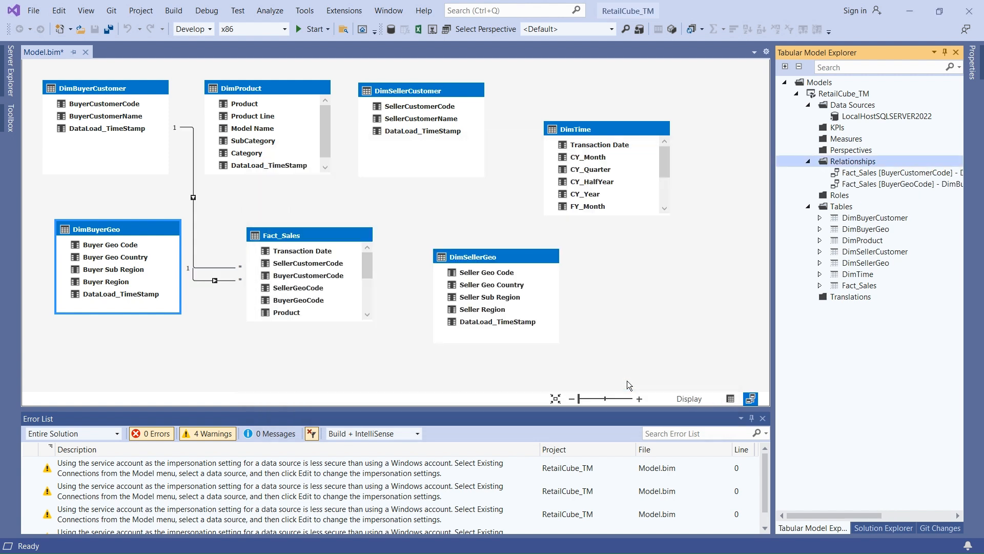
# Create a relationship from the Product column of DimProduct to the Product column of Fact_Sales
pyautogui.rightClick(858, 165)
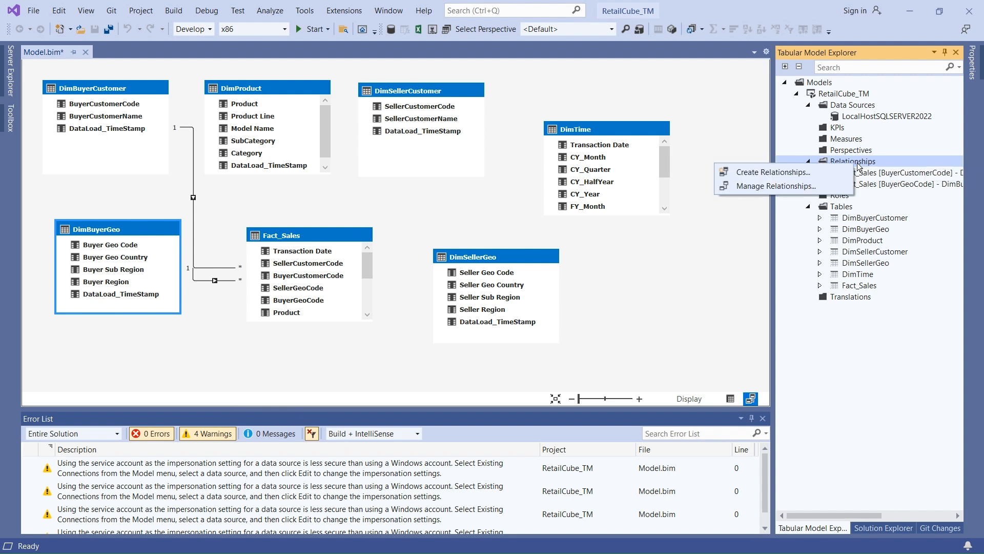
pyautogui.click(797, 171)
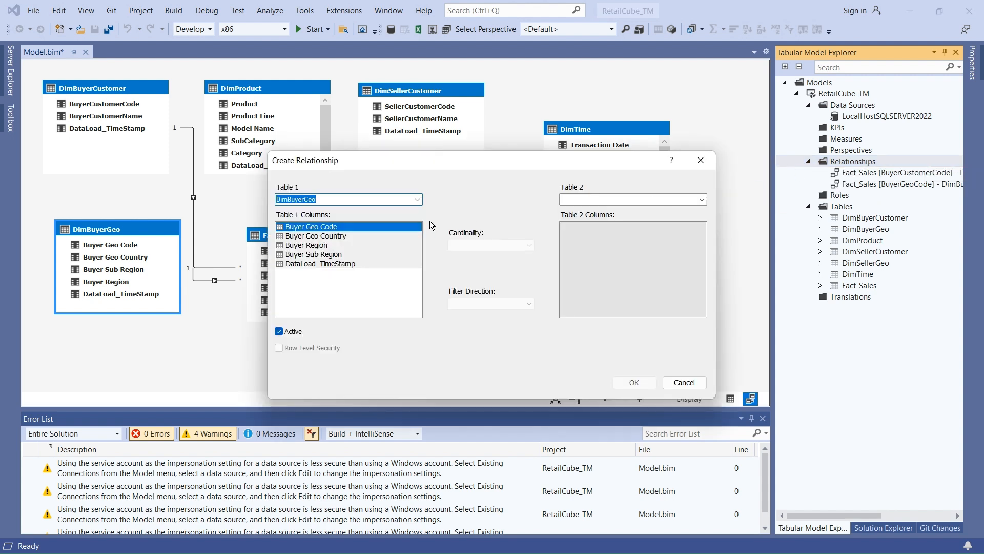
pyautogui.click(418, 199)
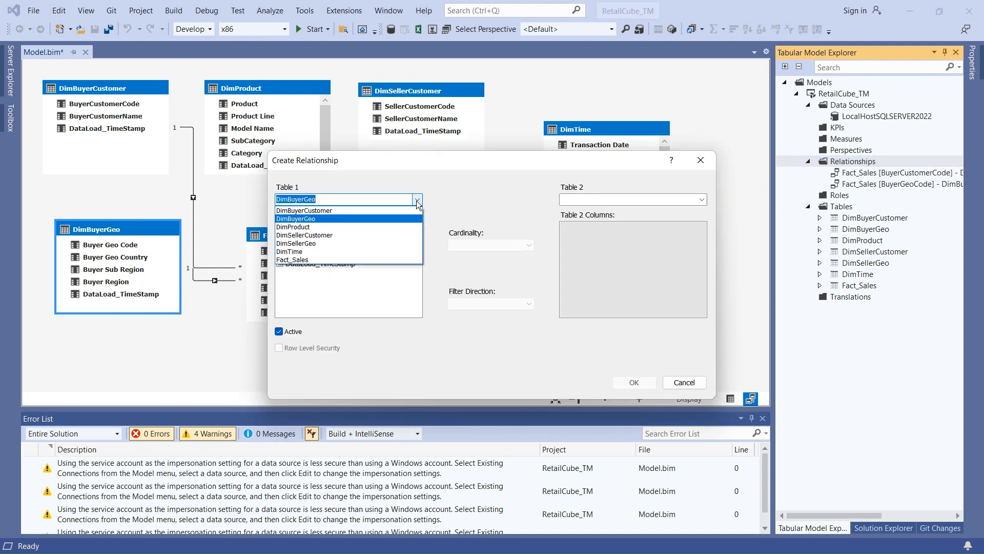
pyautogui.click(302, 228)
pyautogui.click(701, 200)
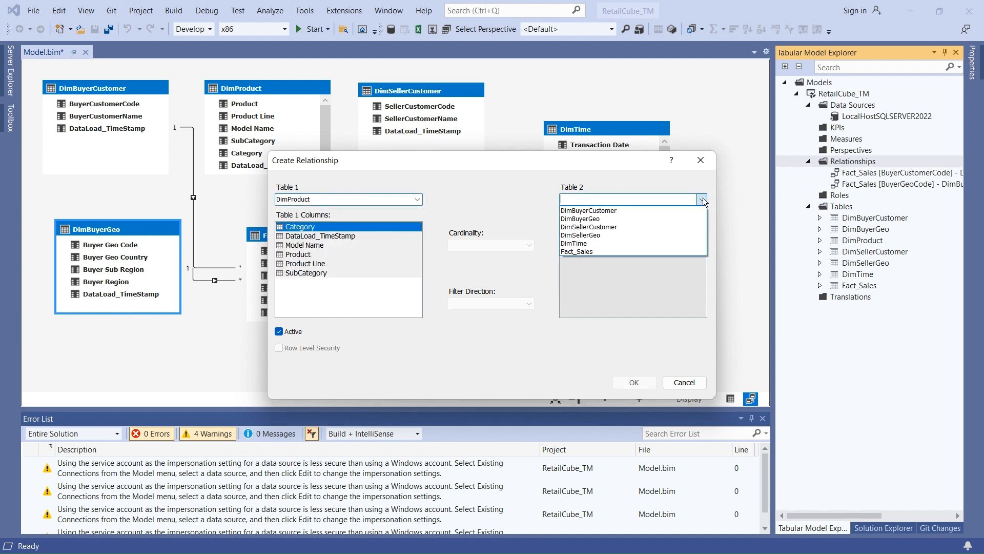
pyautogui.click(593, 252)
pyautogui.click(587, 255)
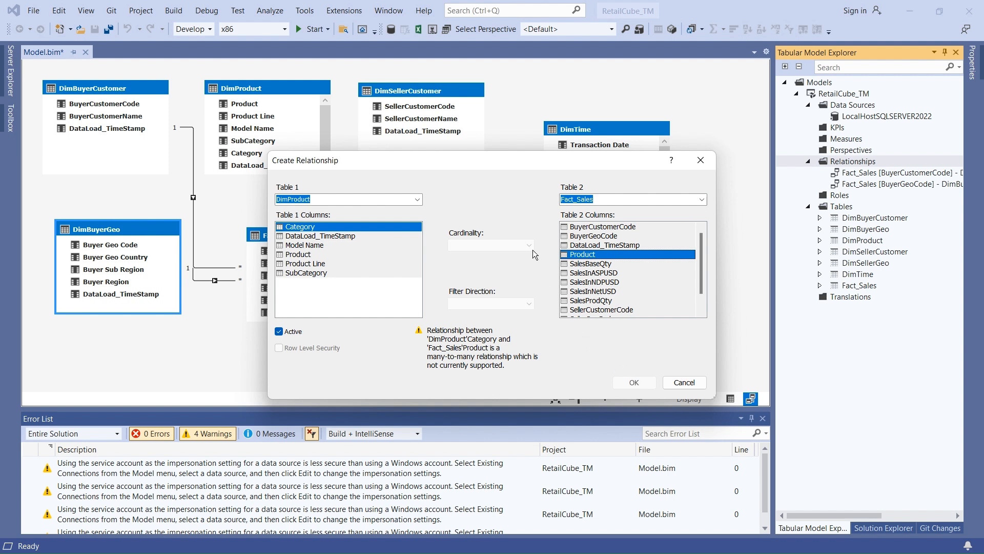
pyautogui.click(302, 256)
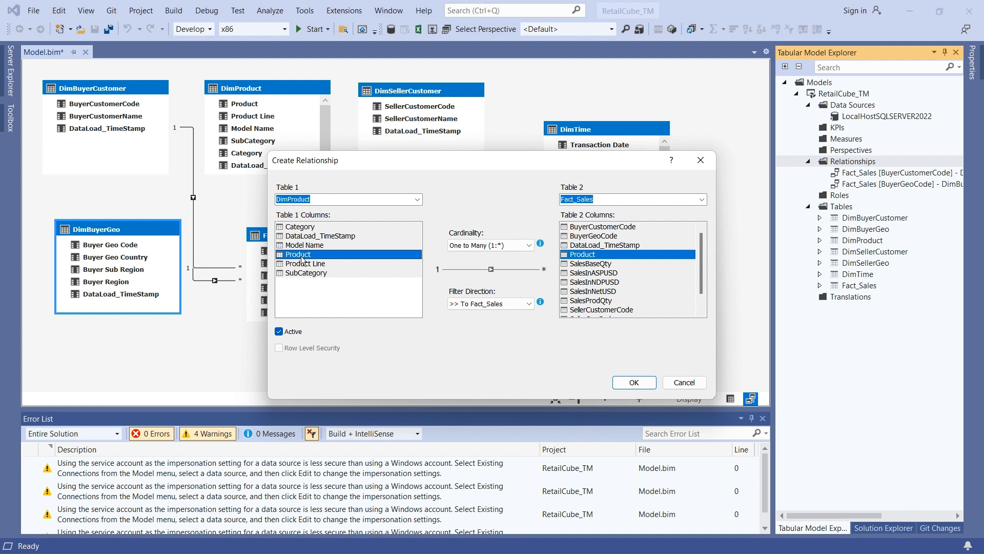
pyautogui.click(303, 229)
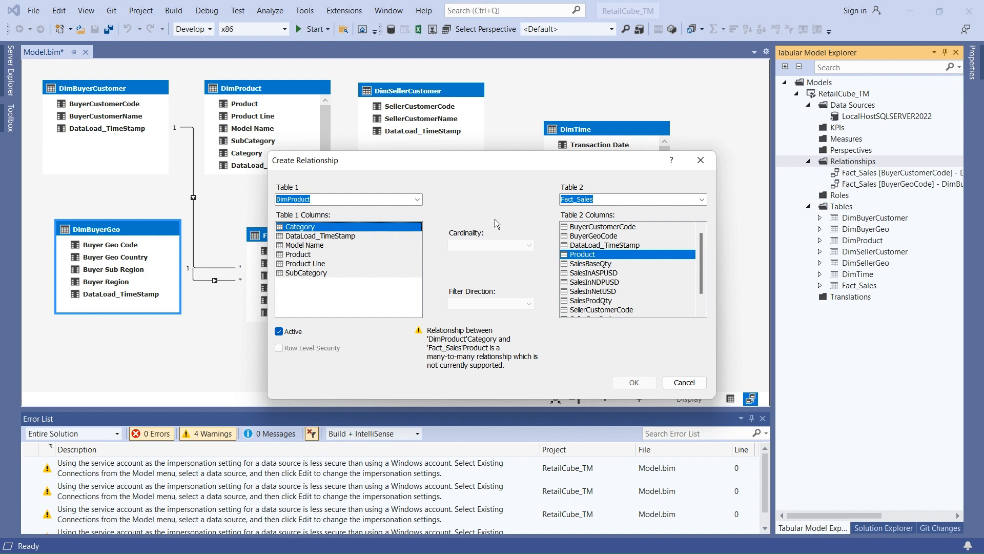
pyautogui.click(302, 256)
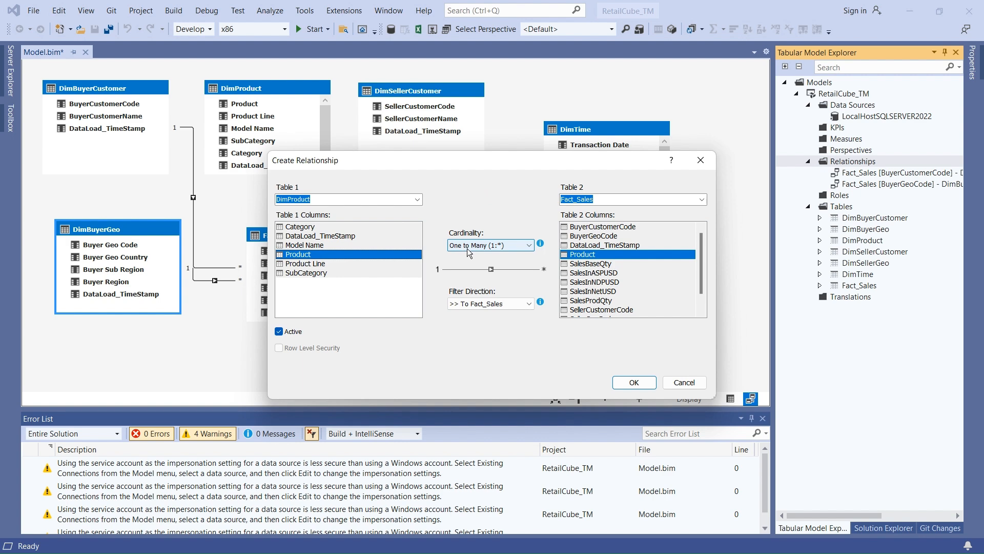
pyautogui.click(633, 382)
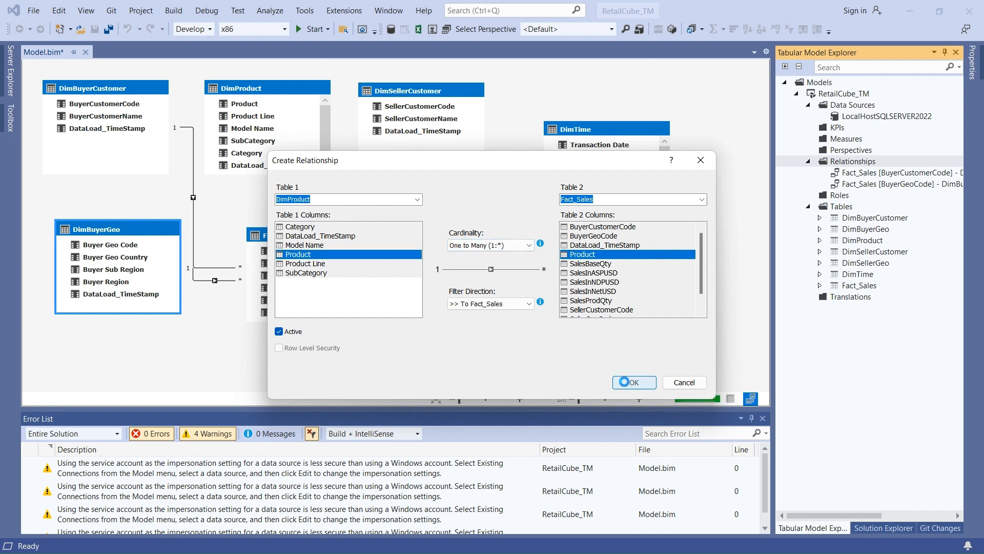
# Create a relationship from SellerCustomerCode in DimSellerCustomer to SellerCustomerCode in Fact_Sales
pyautogui.rightClick(842, 163)
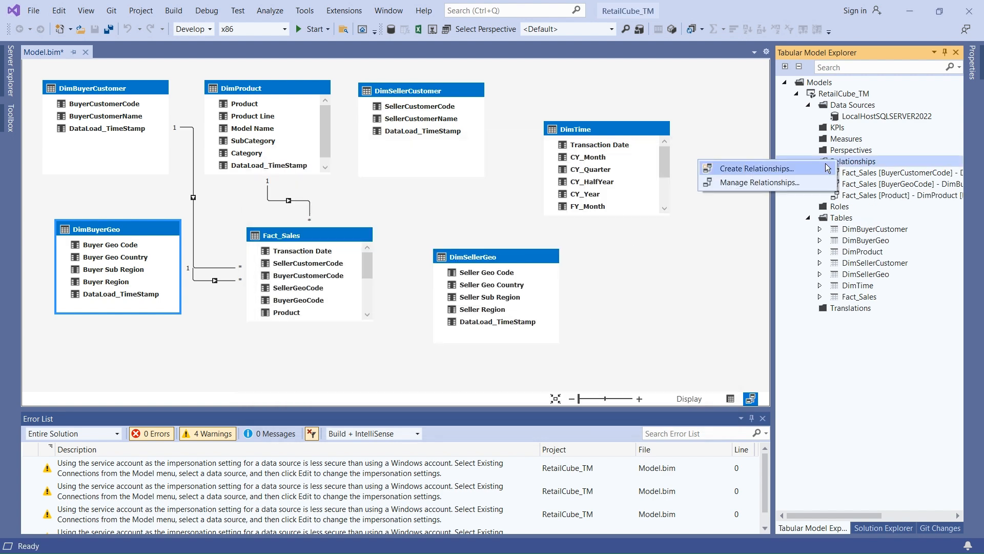
pyautogui.click(785, 167)
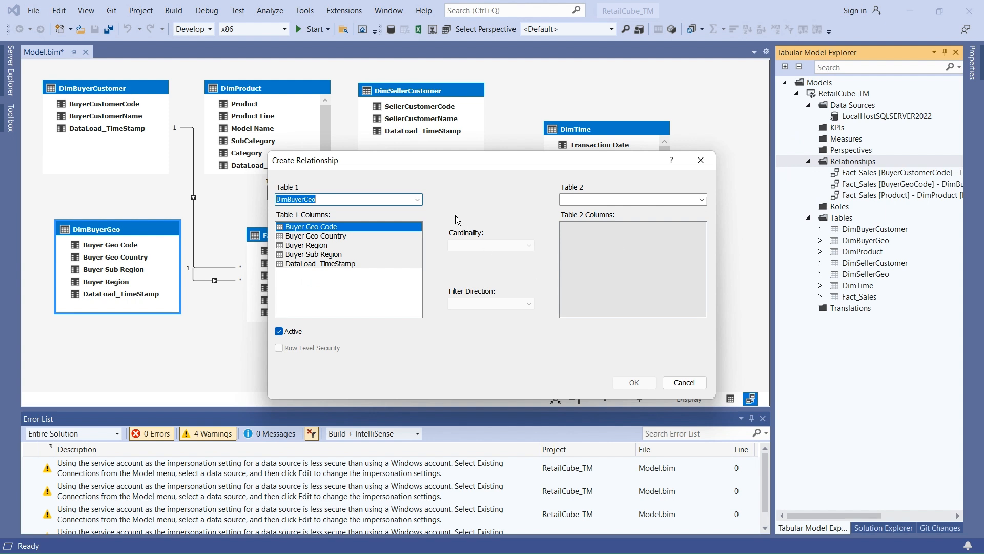
pyautogui.click(418, 199)
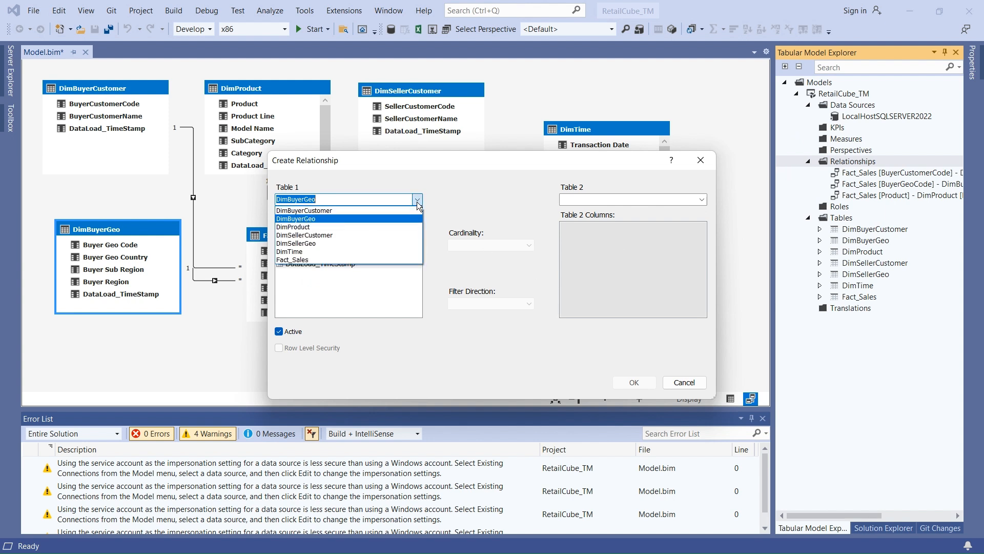
pyautogui.click(328, 236)
pyautogui.click(331, 236)
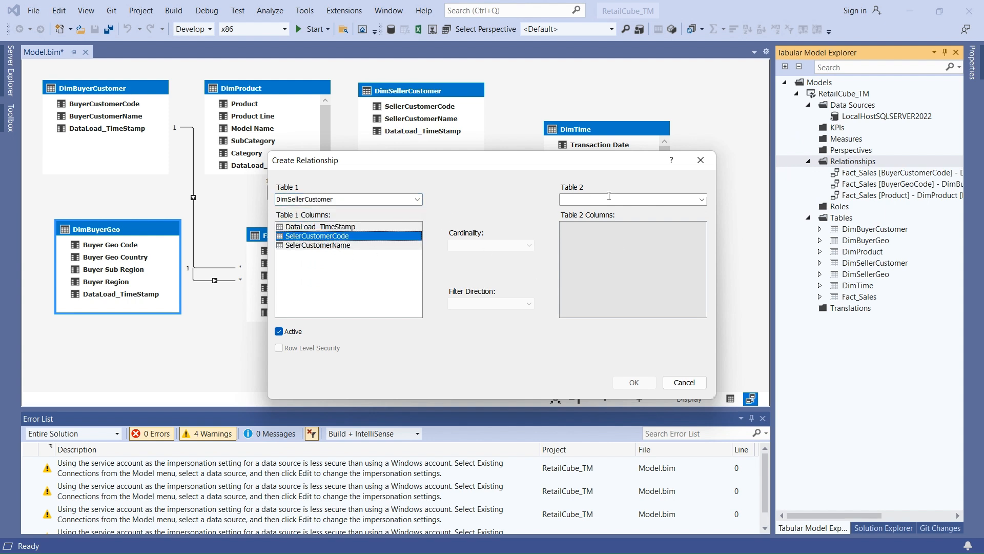
pyautogui.click(700, 199)
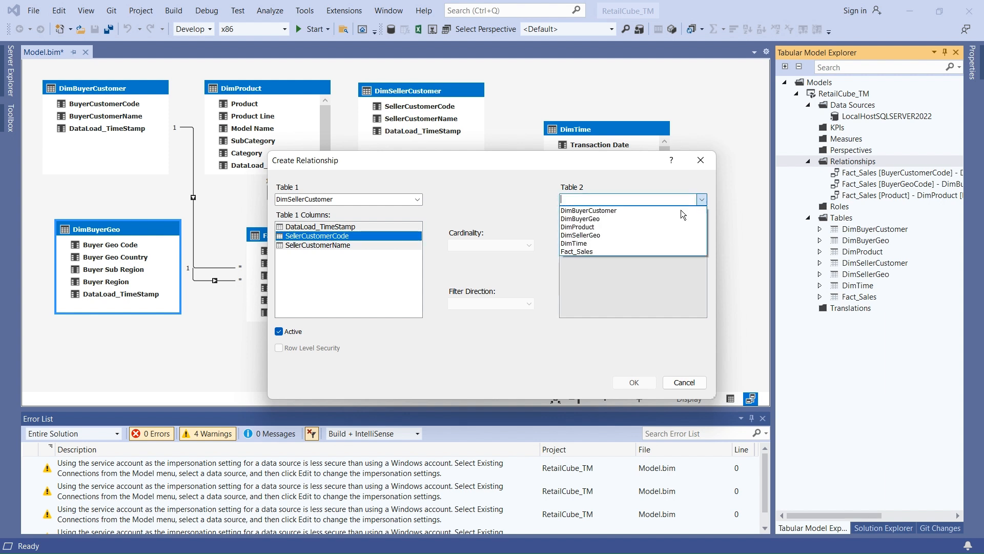
pyautogui.click(589, 248)
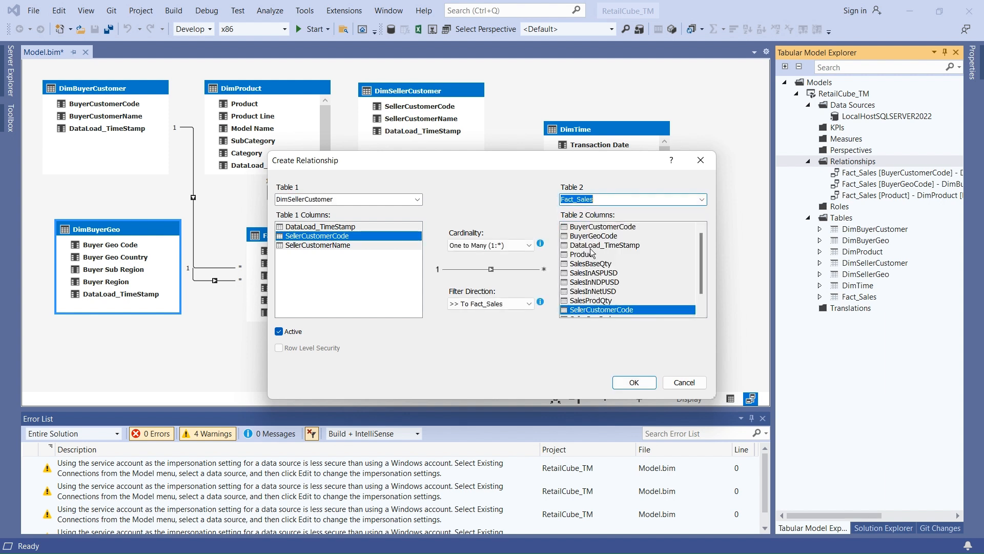
pyautogui.click(634, 382)
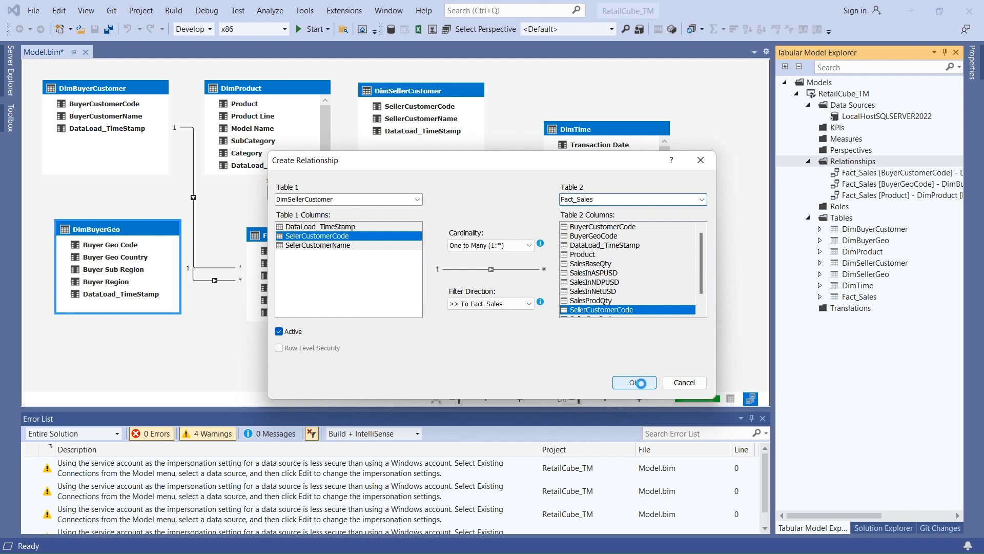
# Create a one-to-many relationship from Seller Geo Code in DimSellerGeo to DataLoad_TimeStamp in Fact_Sales
pyautogui.rightClick(833, 163)
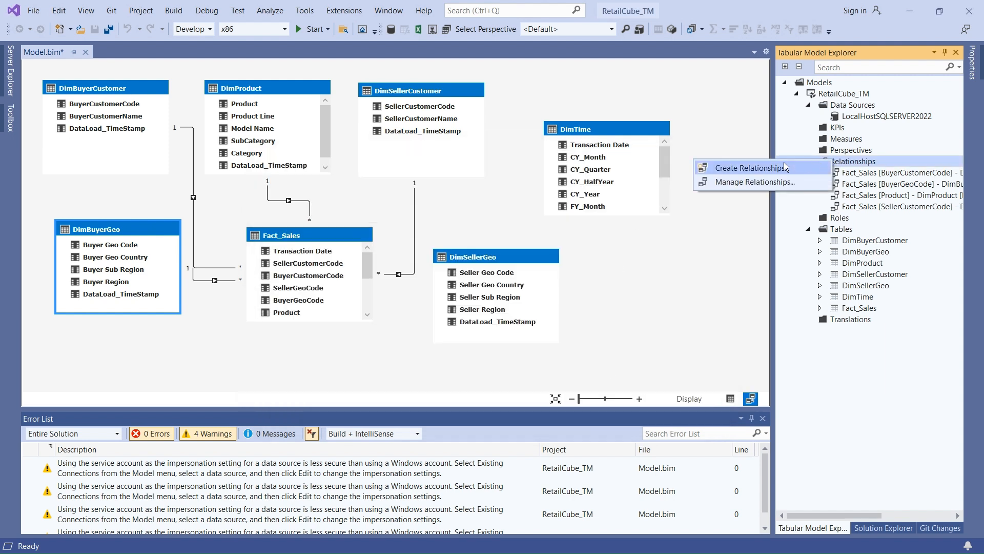
pyautogui.click(777, 162)
pyautogui.click(417, 199)
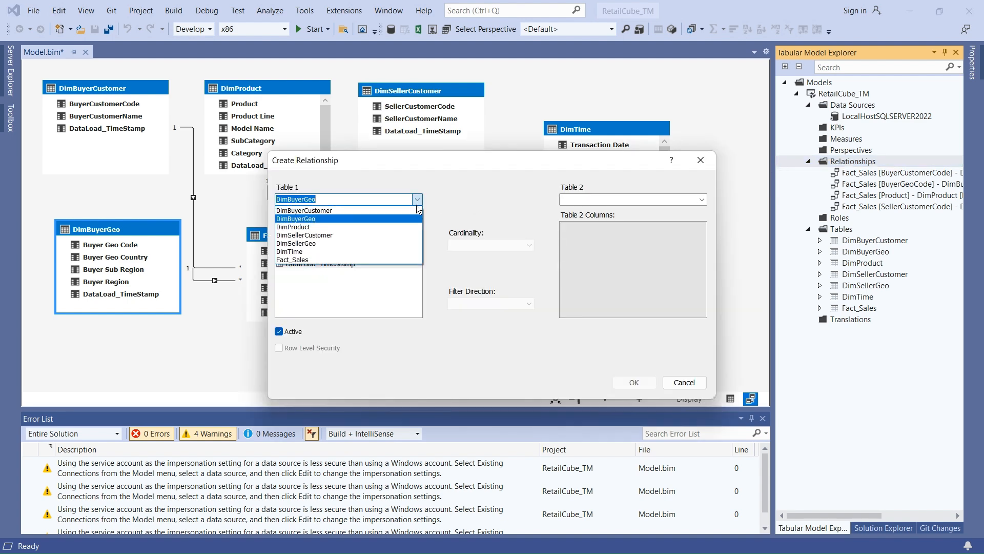
pyautogui.click(348, 243)
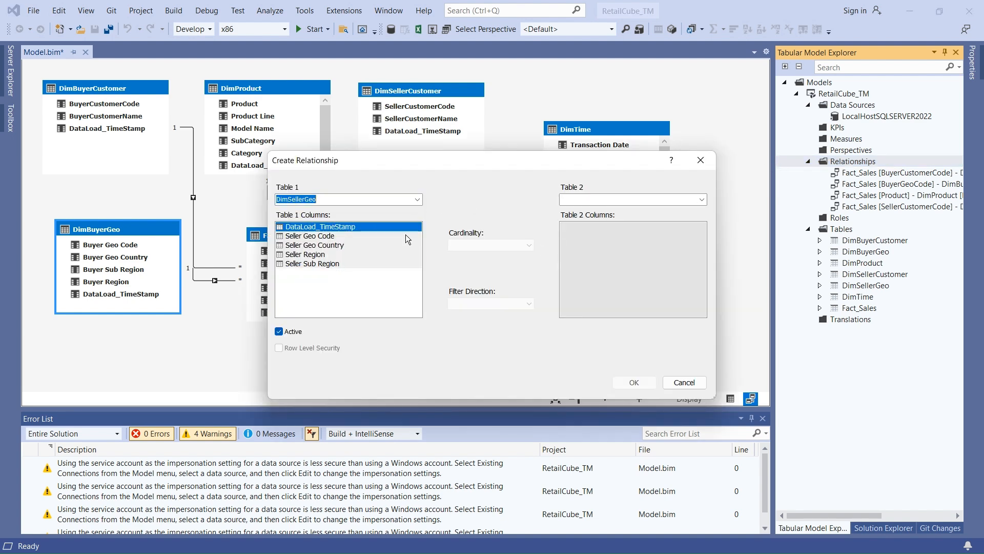
pyautogui.click(702, 200)
pyautogui.click(603, 253)
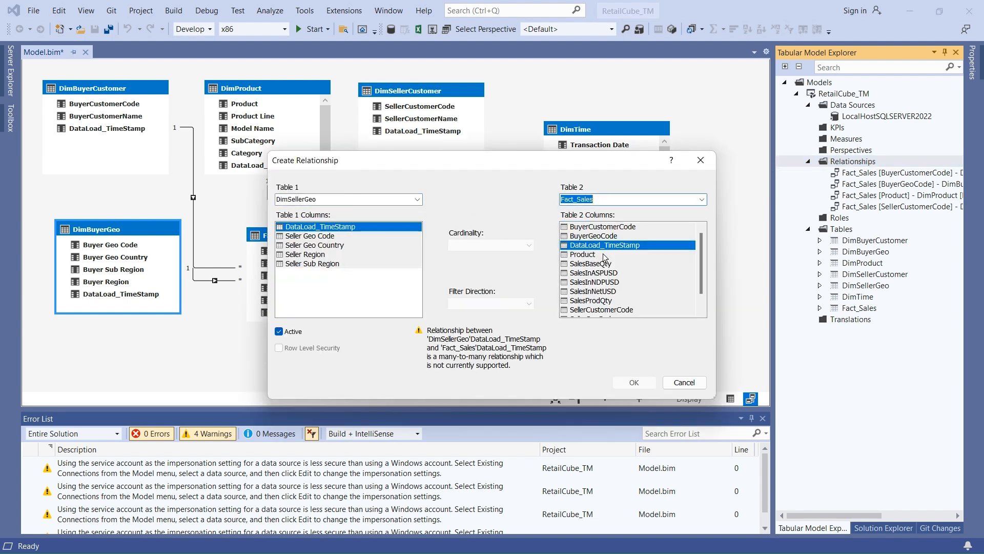
pyautogui.click(311, 236)
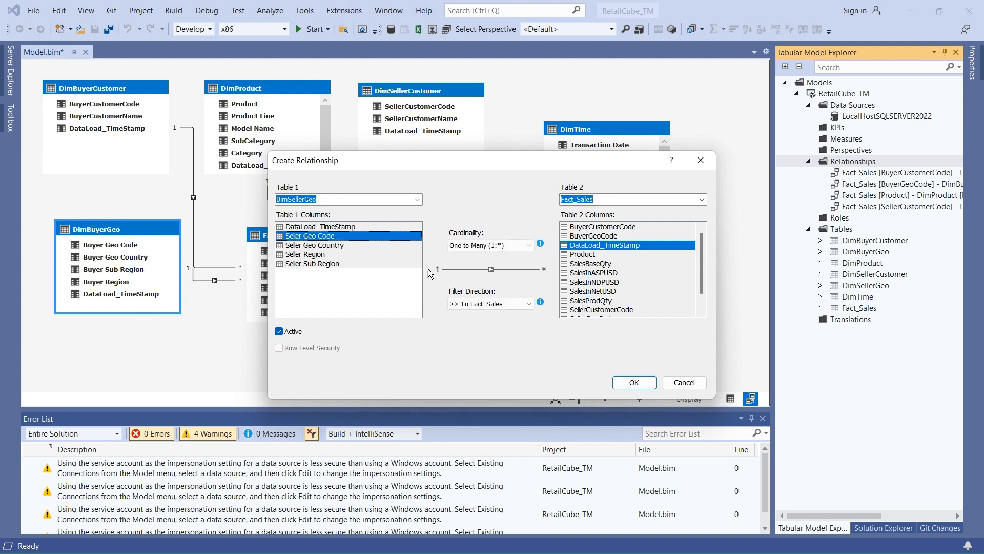
pyautogui.click(634, 382)
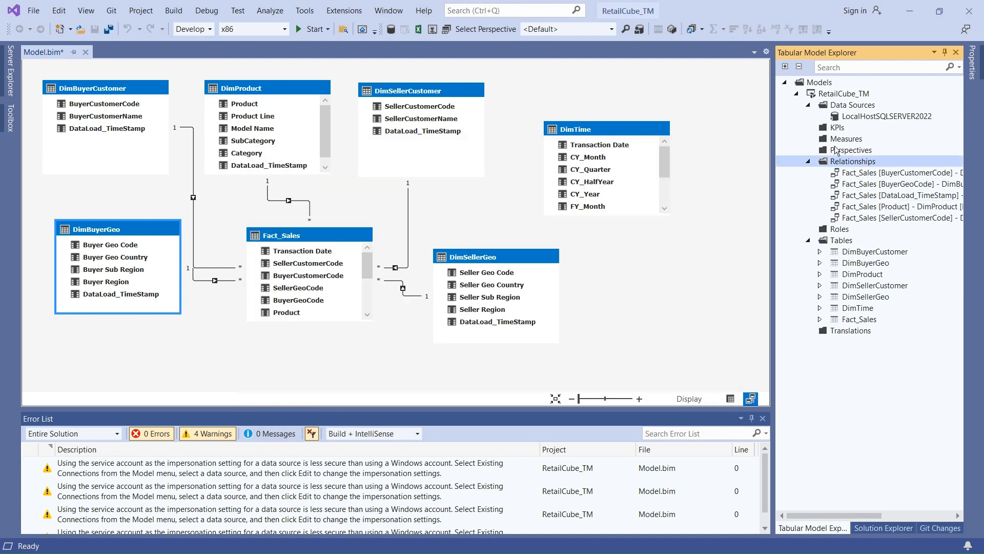
# Create a one-to-many relationship from Transaction Date in DimTime to Transaction Date in Fact_Sales
pyautogui.rightClick(841, 162)
pyautogui.click(788, 174)
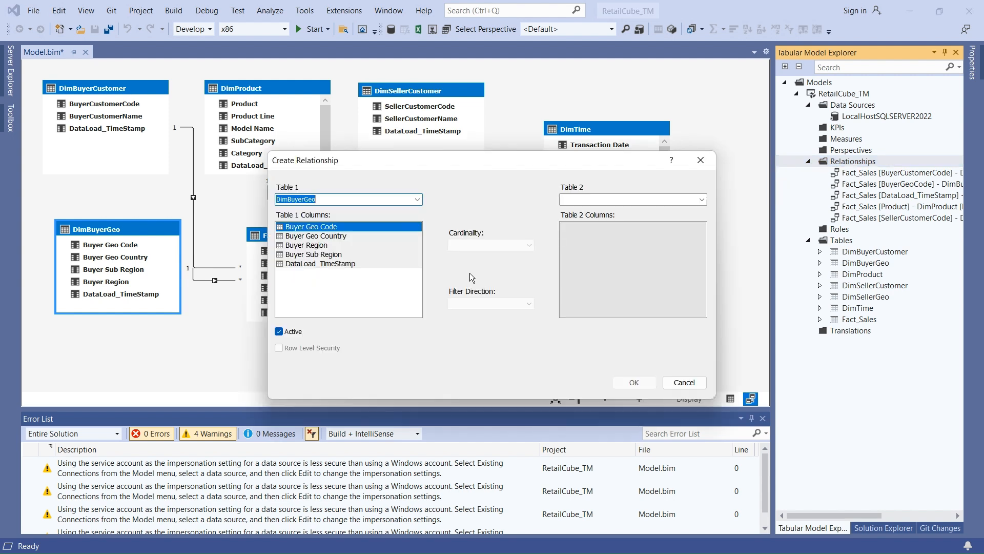
pyautogui.click(418, 199)
pyautogui.click(316, 251)
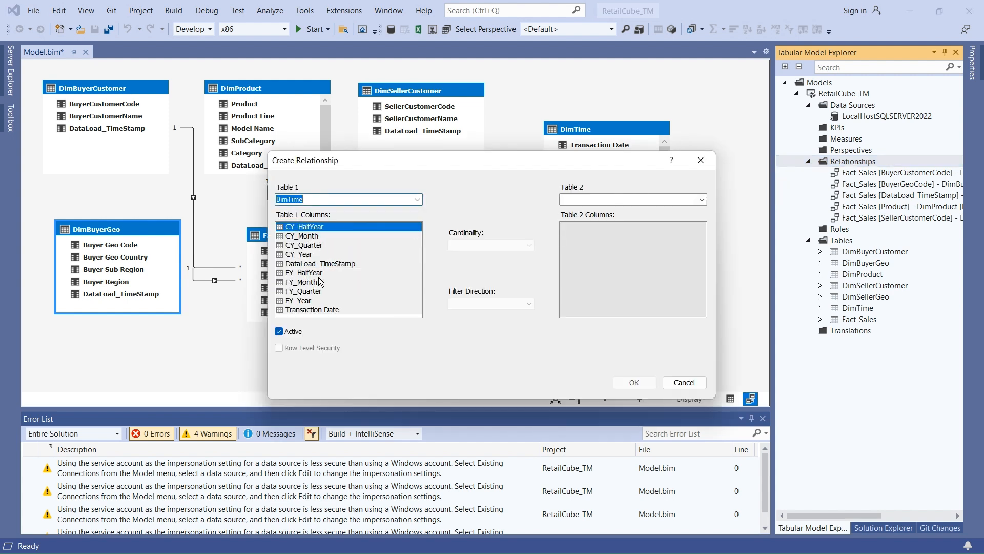
pyautogui.click(306, 310)
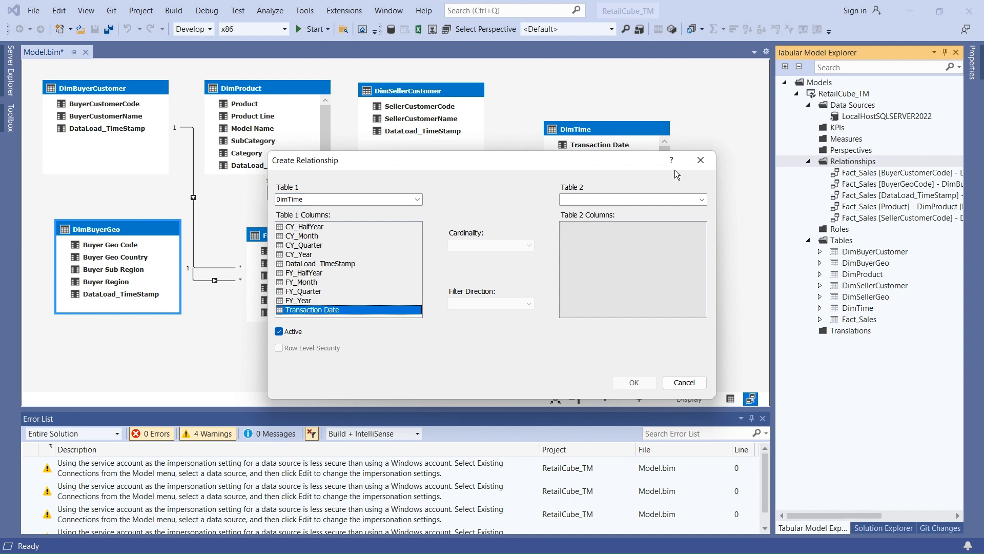
pyautogui.click(702, 199)
pyautogui.click(641, 252)
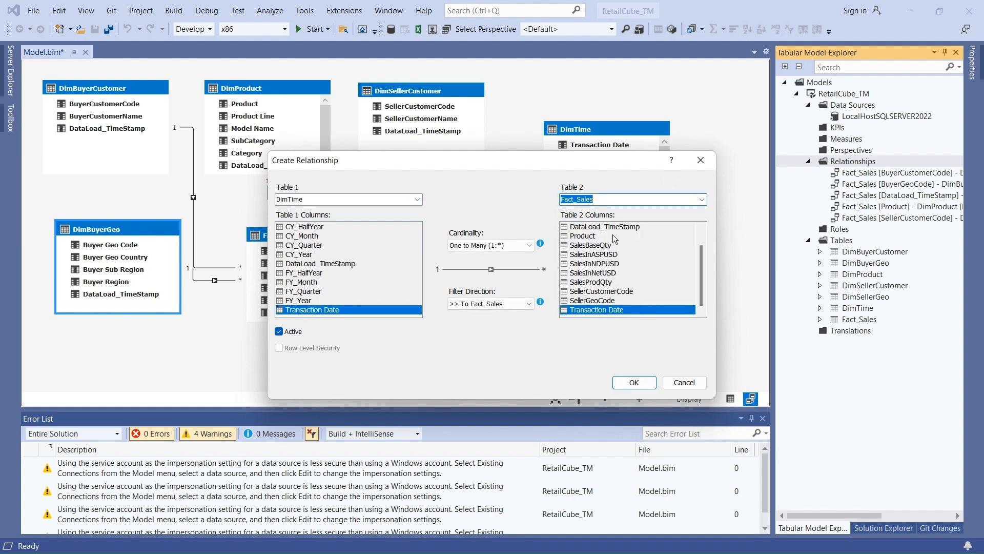
pyautogui.click(631, 381)
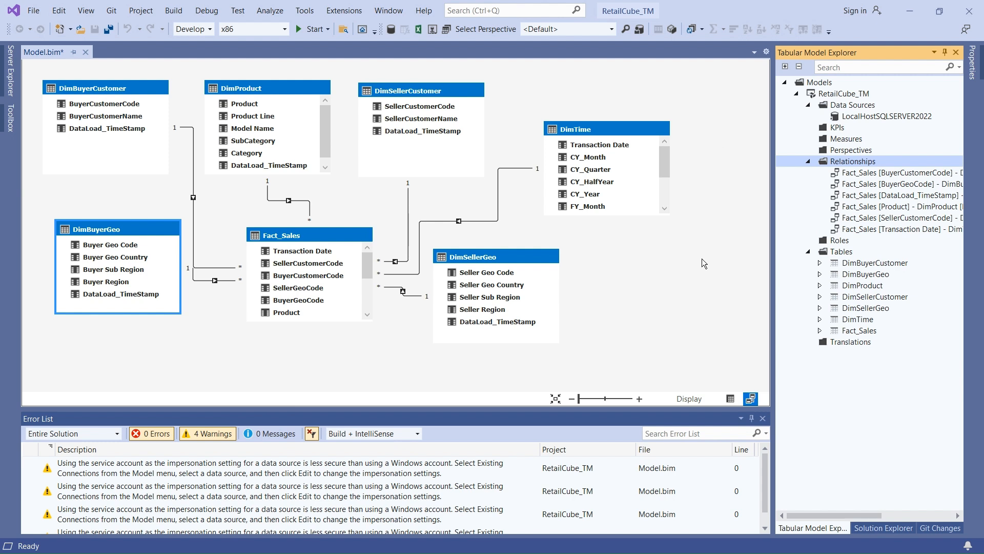
pyautogui.click(706, 253)
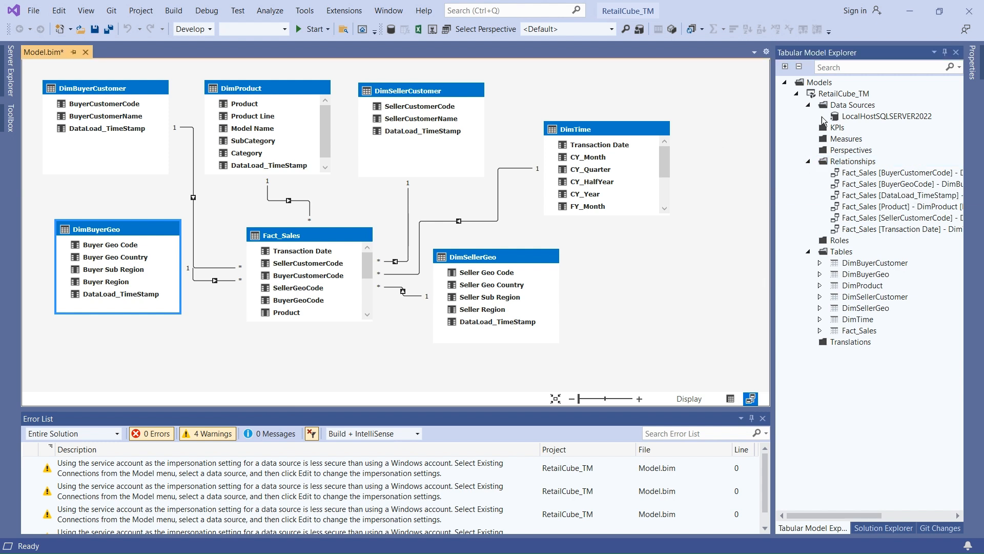
# Expand the columns of Fact_Sales in the model tree and select SalesBaseQty to examine the table's sales fields
pyautogui.click(842, 140)
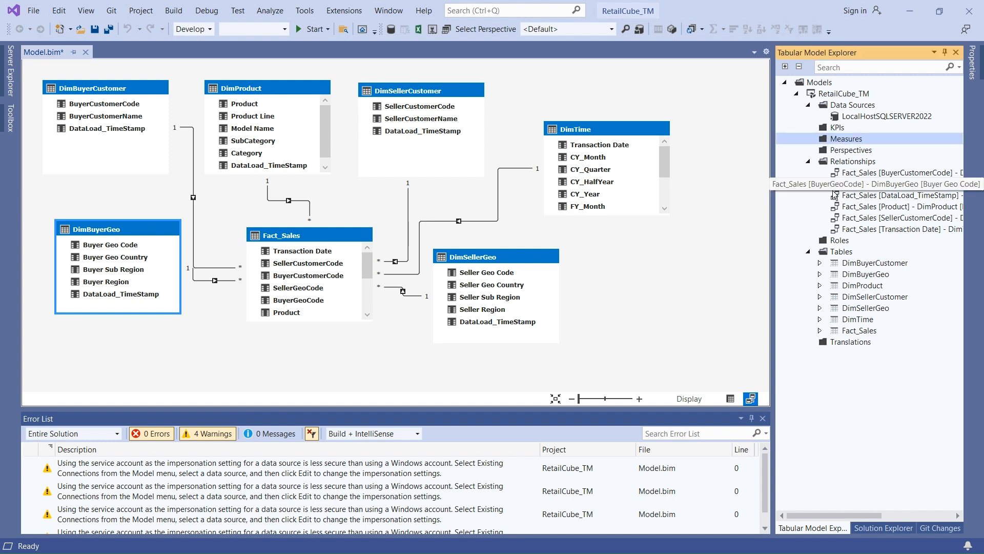
pyautogui.click(821, 331)
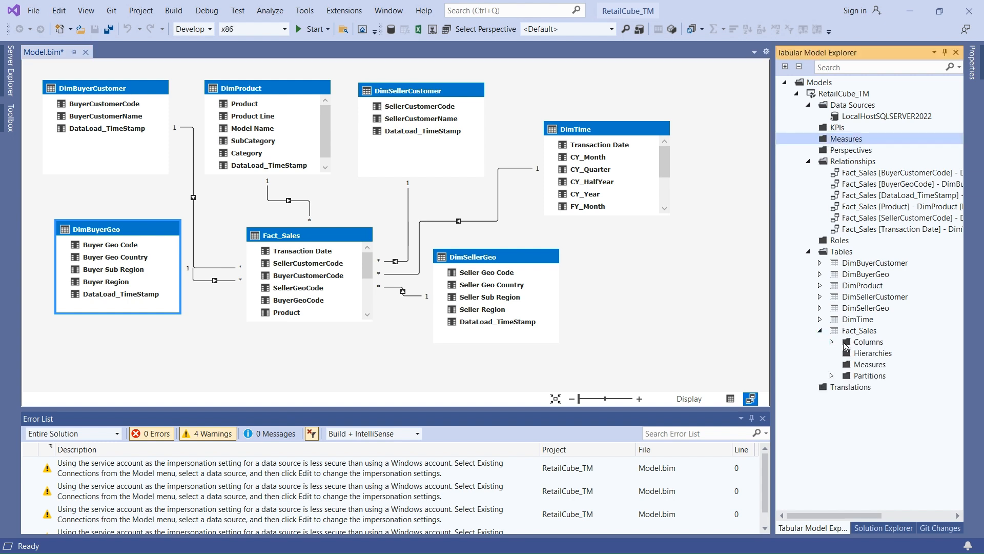
pyautogui.click(832, 342)
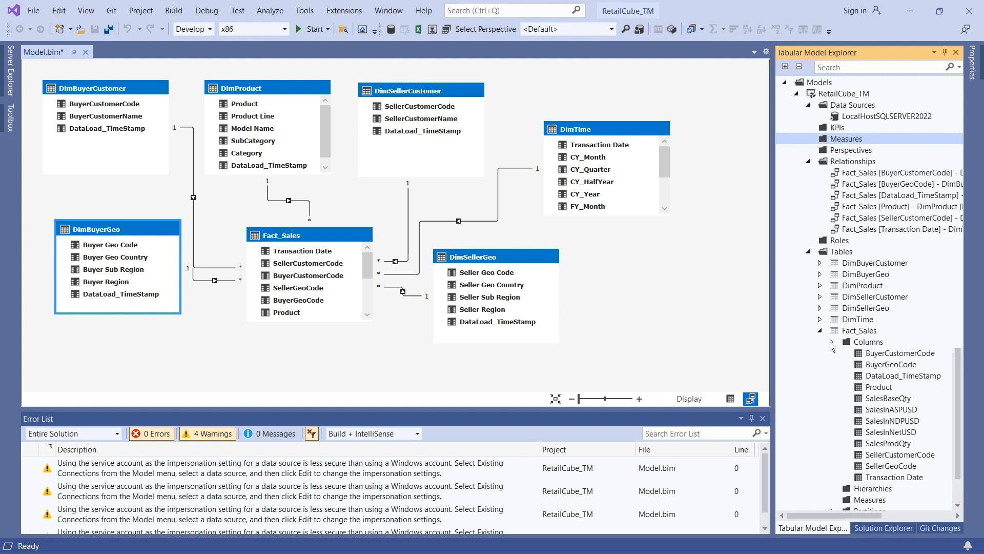
pyautogui.scroll(-1, 958, 312)
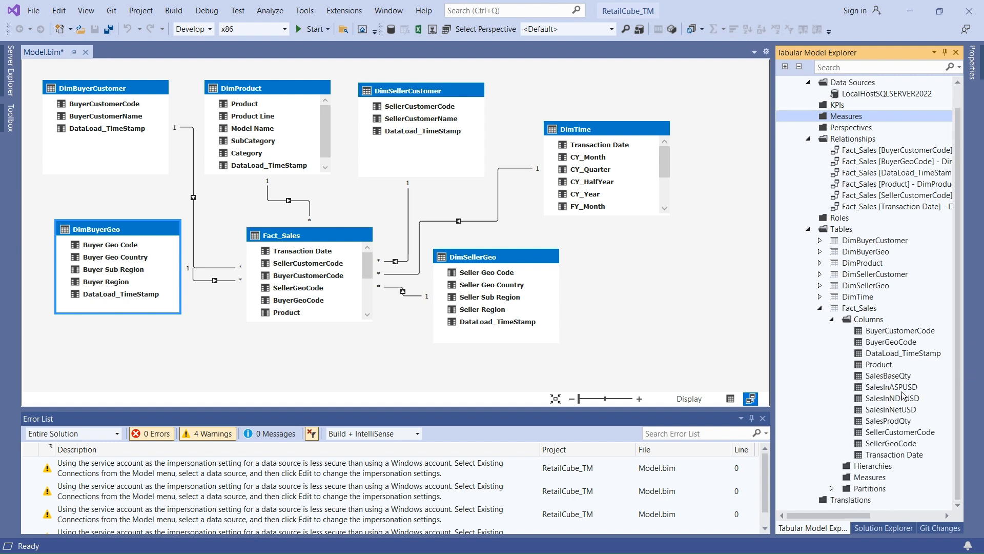
pyautogui.click(889, 378)
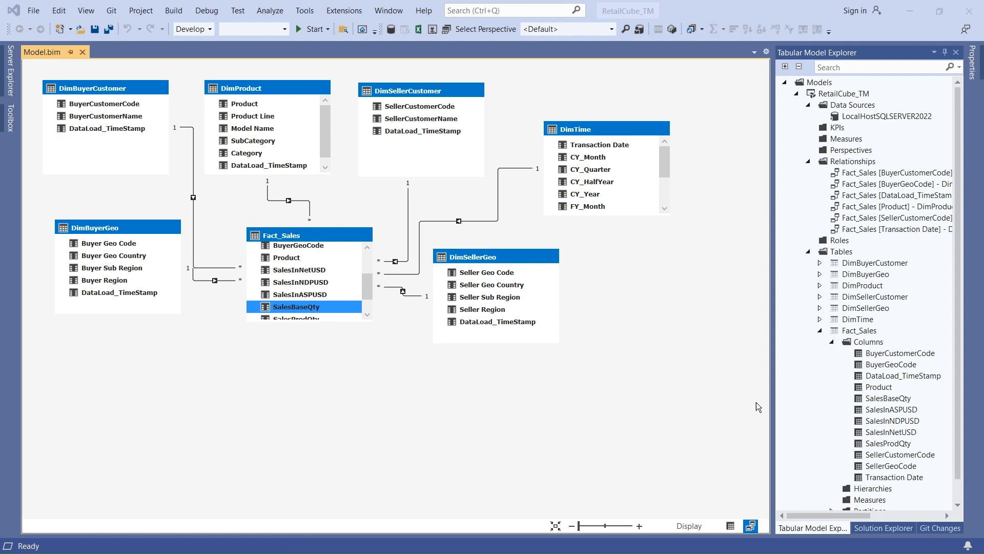
# Collapse the RetailCube_TM model tree and select Model.bim in the solution's project files
pyautogui.click(827, 81)
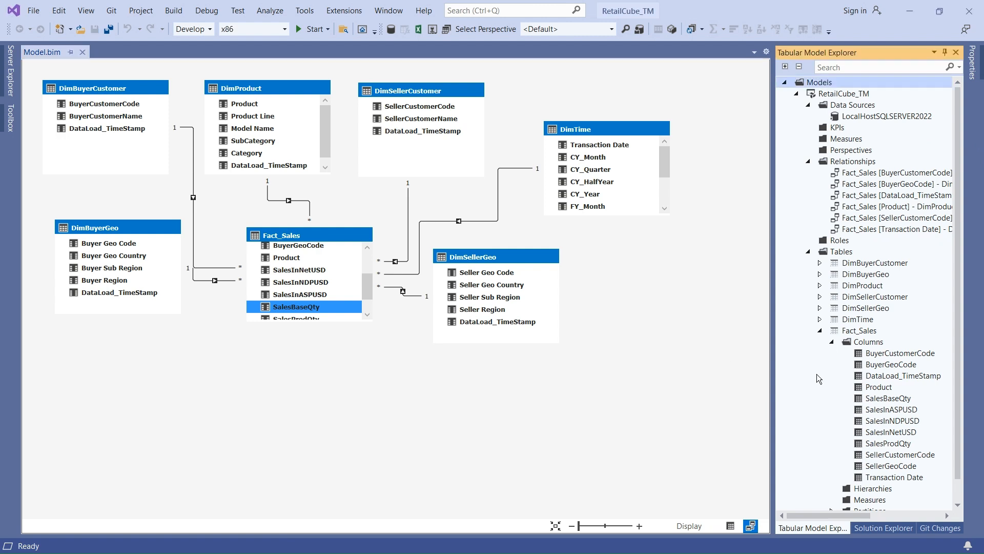
pyautogui.click(884, 528)
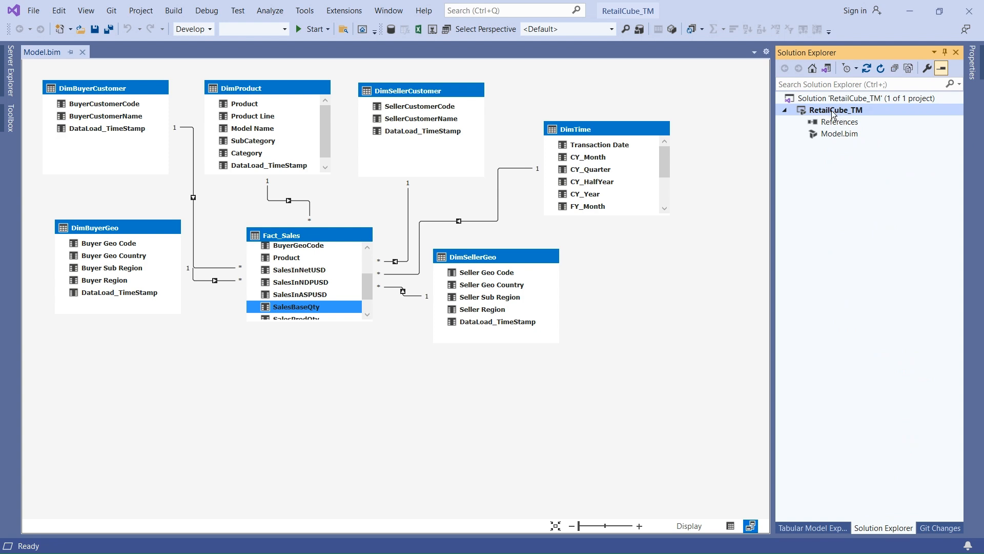
pyautogui.click(814, 528)
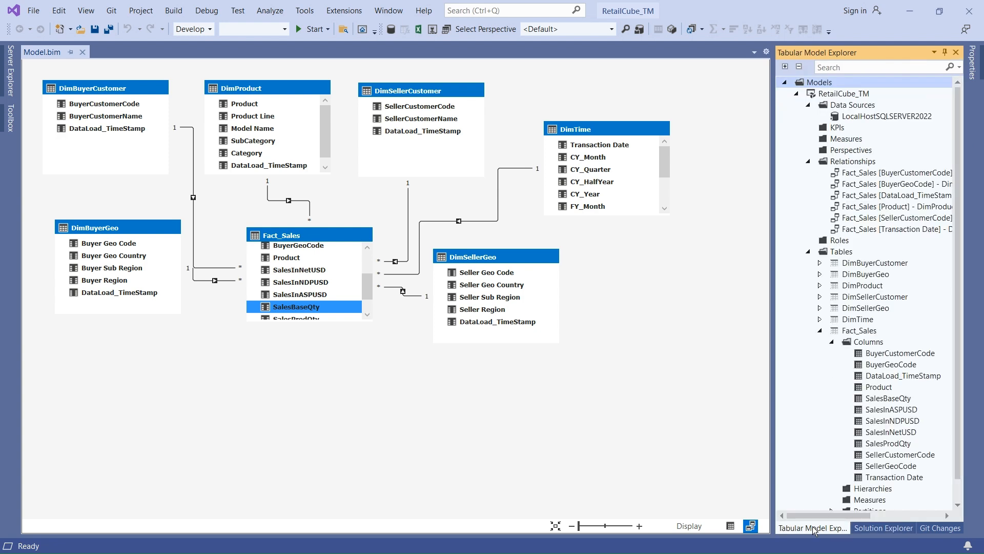
pyautogui.click(797, 95)
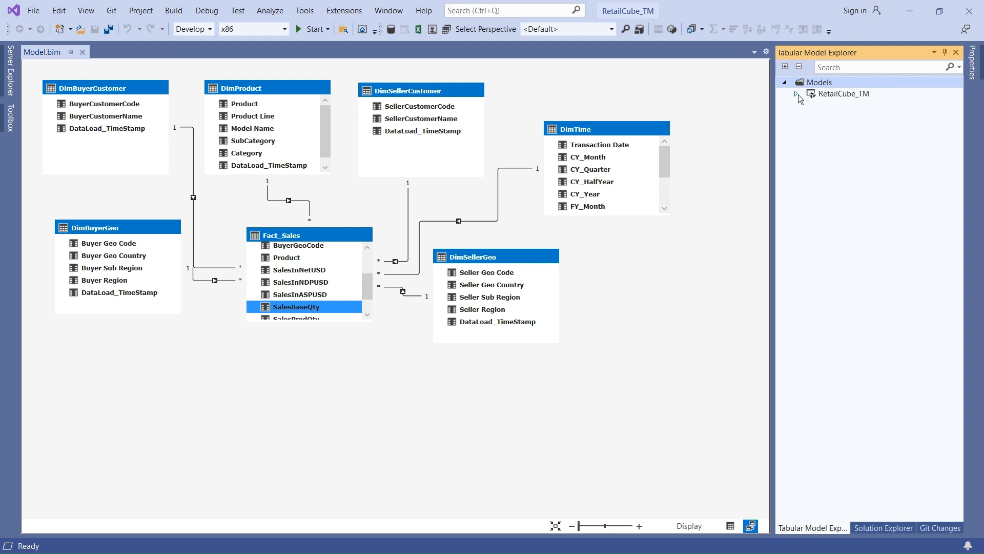
pyautogui.click(884, 527)
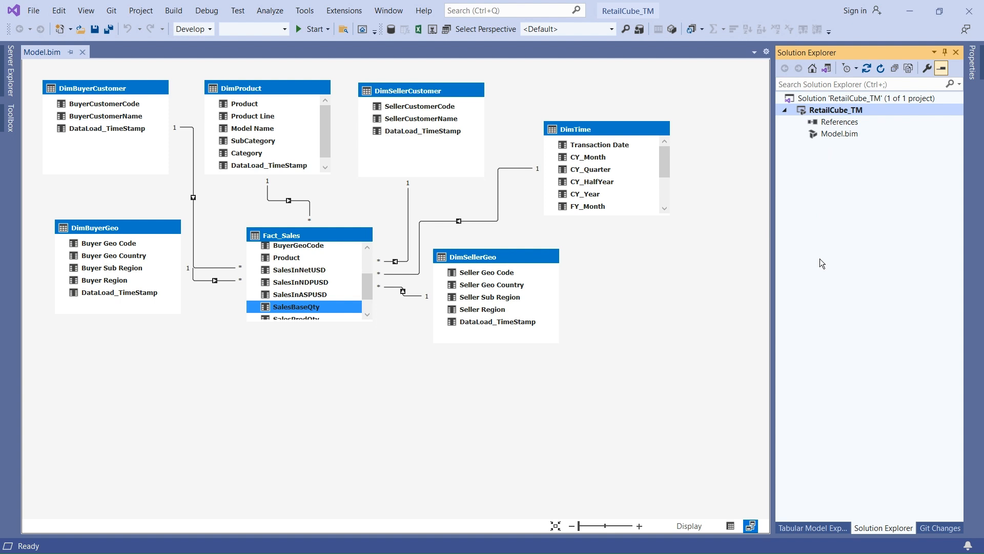
pyautogui.click(830, 135)
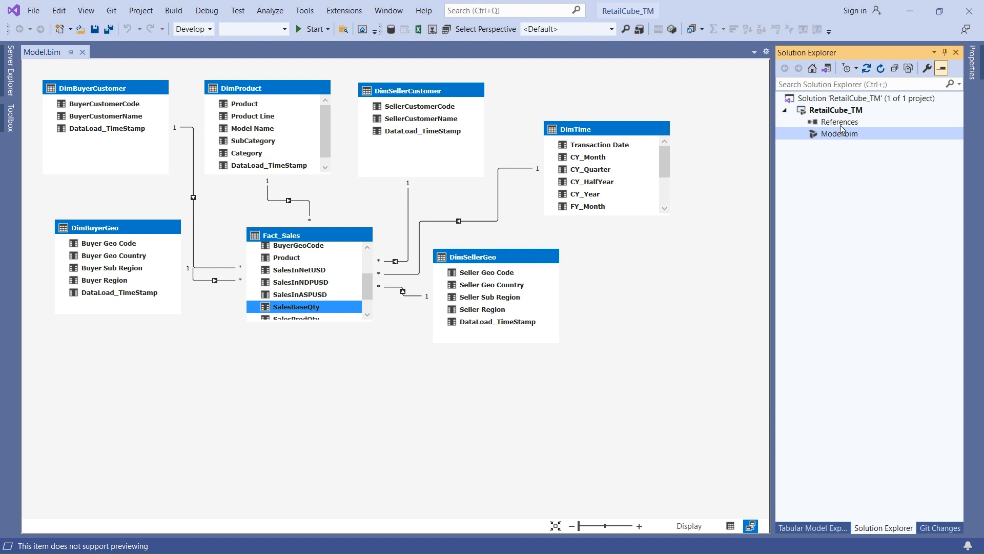
# Review the deployment server, edition, database and model name in the RetailCube_TM project properties
pyautogui.rightClick(831, 111)
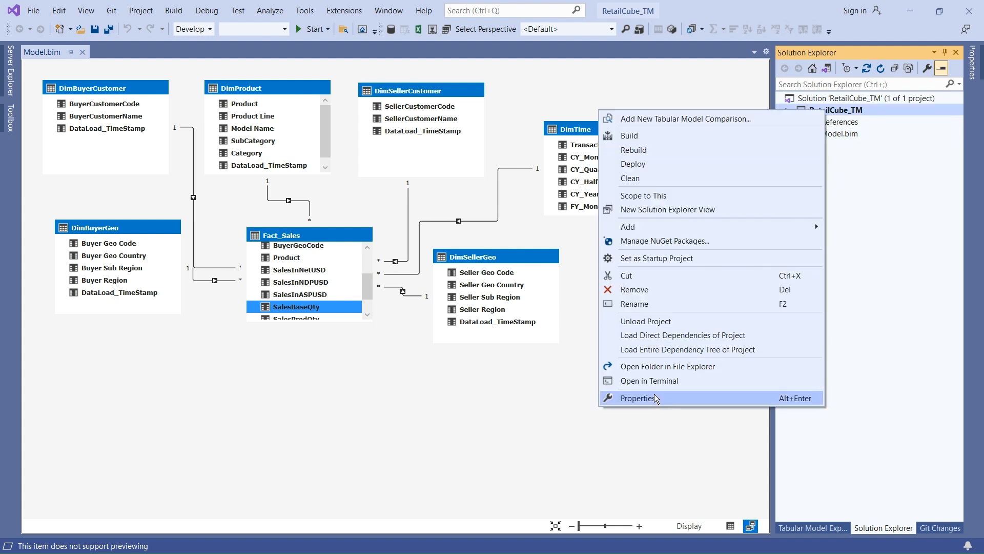
pyautogui.click(654, 397)
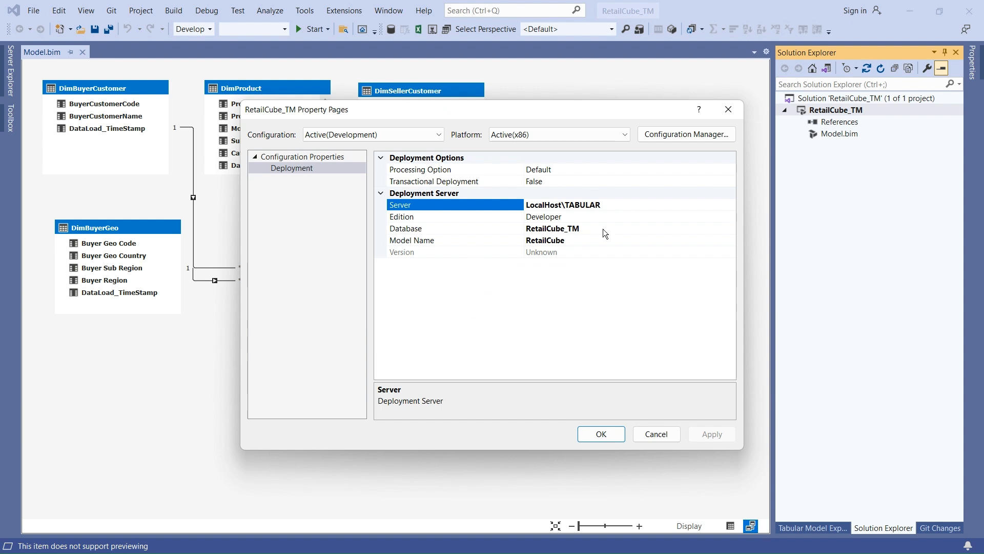
pyautogui.moveTo(623, 205); pyautogui.dragTo(509, 196)
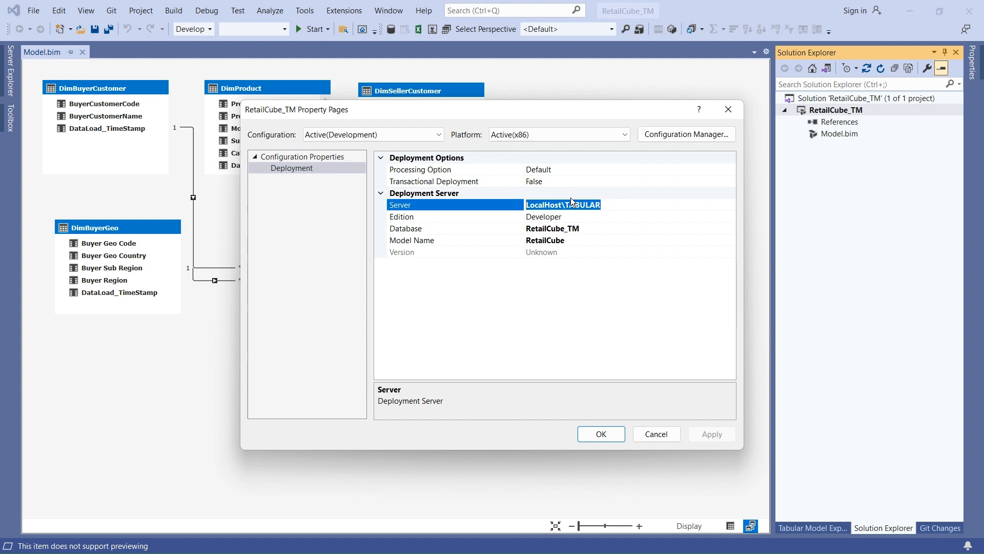
pyautogui.click(560, 220)
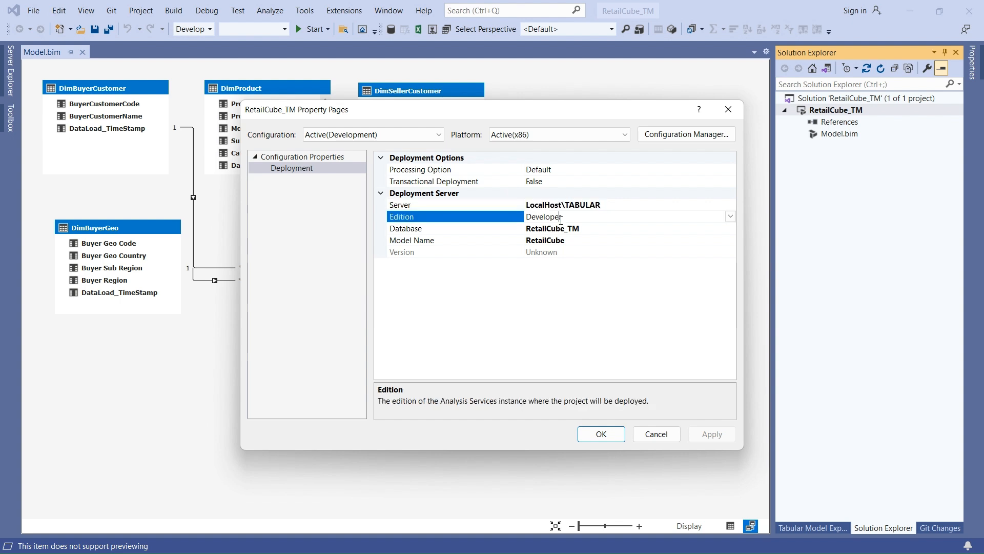
pyautogui.click(588, 233)
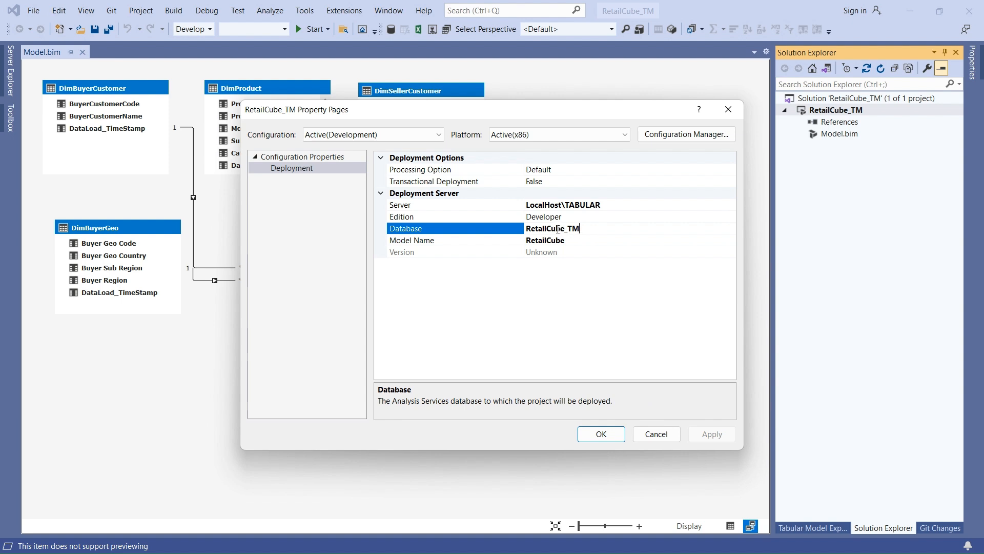
pyautogui.click(575, 242)
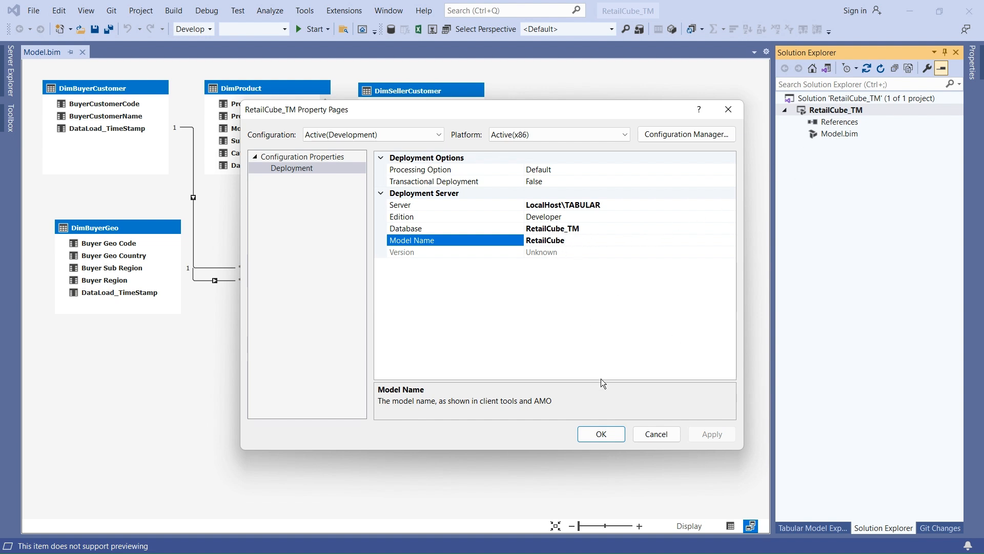
pyautogui.click(612, 433)
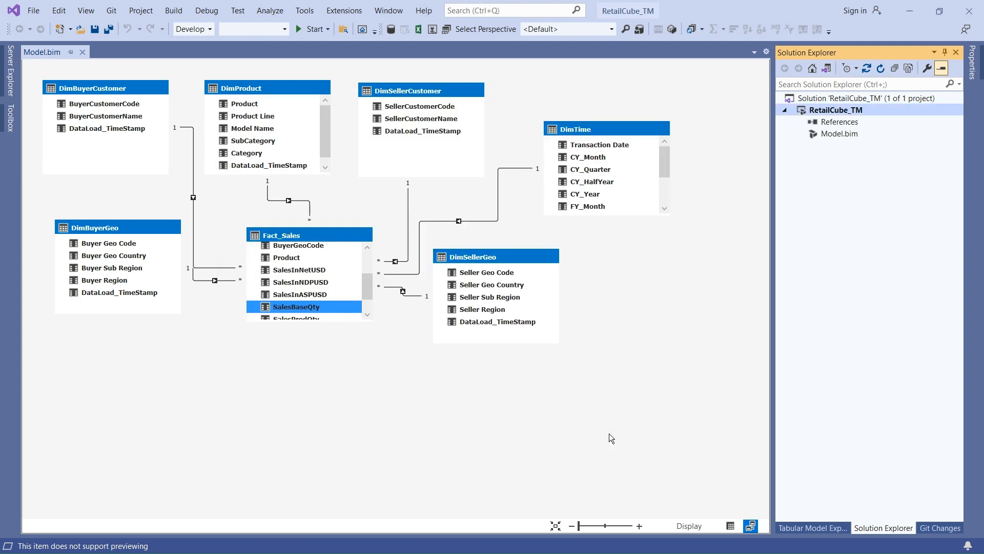
# Deploy the RetailCube_TM project to its configured server and close the deployment report
pyautogui.rightClick(813, 112)
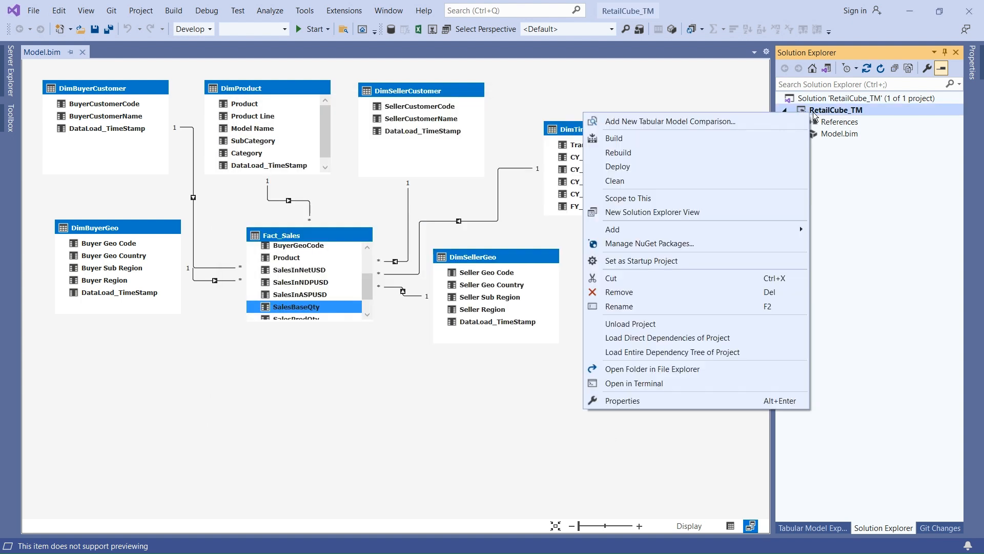
pyautogui.click(682, 166)
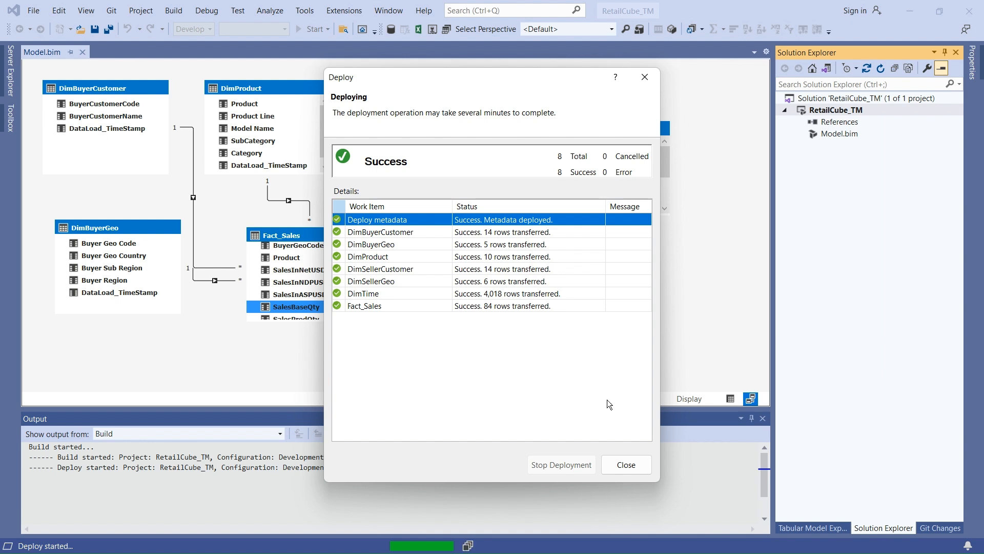
pyautogui.click(626, 466)
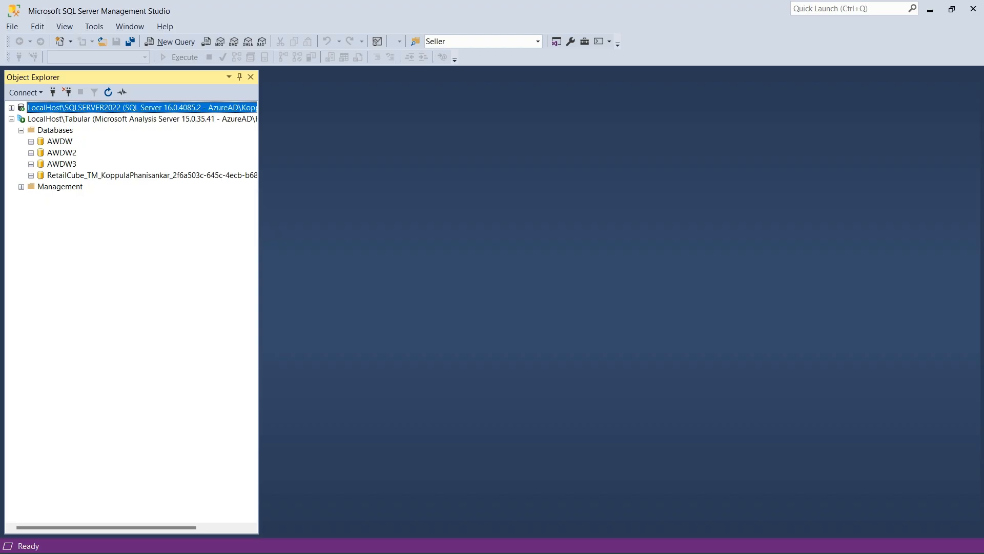
# Switch to SQL Server Management Studio and refresh the databases of the LocalHost\Tabular Analysis Services instance
pyautogui.rightClick(66, 131)
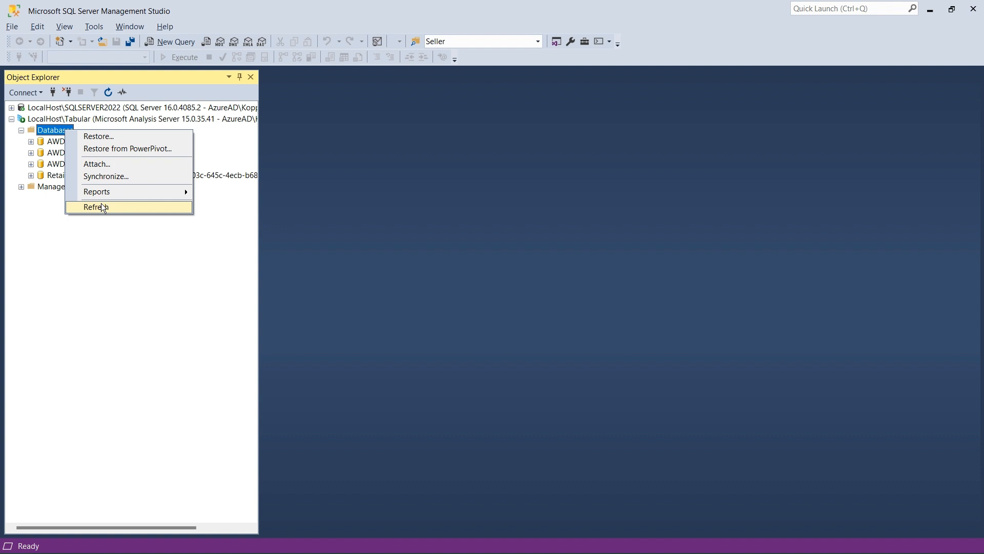
pyautogui.click(104, 207)
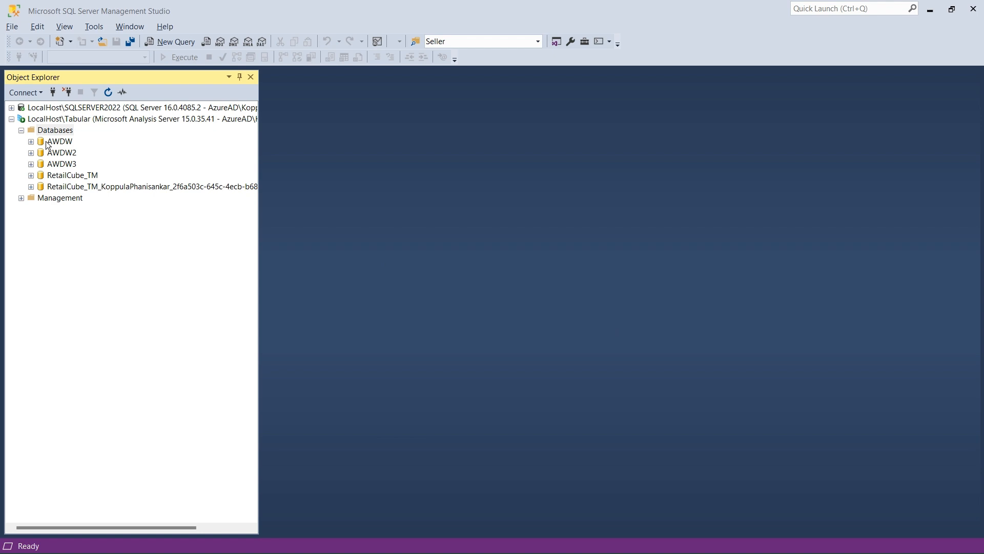
# Switch to Visual Studio, save the RetailCube_TM model and close Visual Studio
pyautogui.click(72, 177)
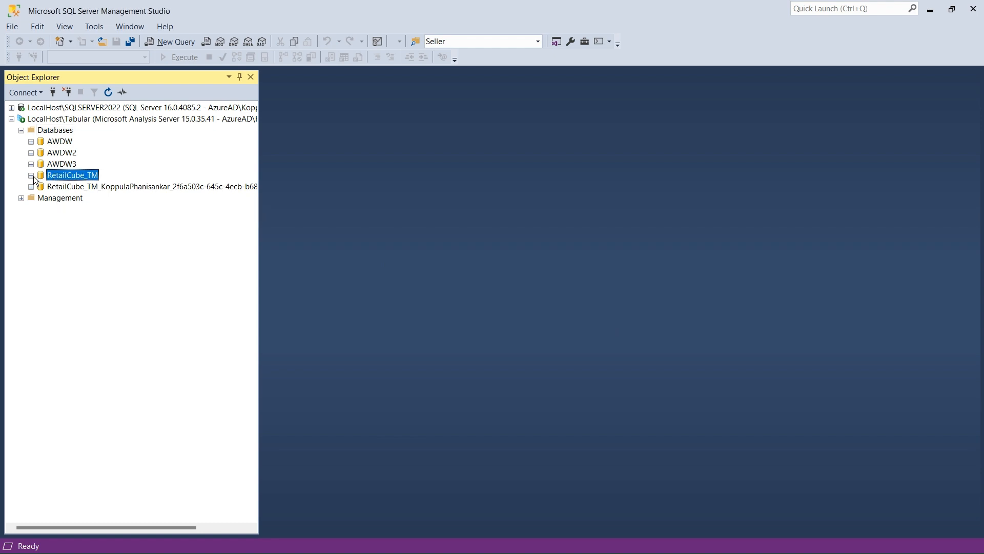
pyautogui.click(89, 188)
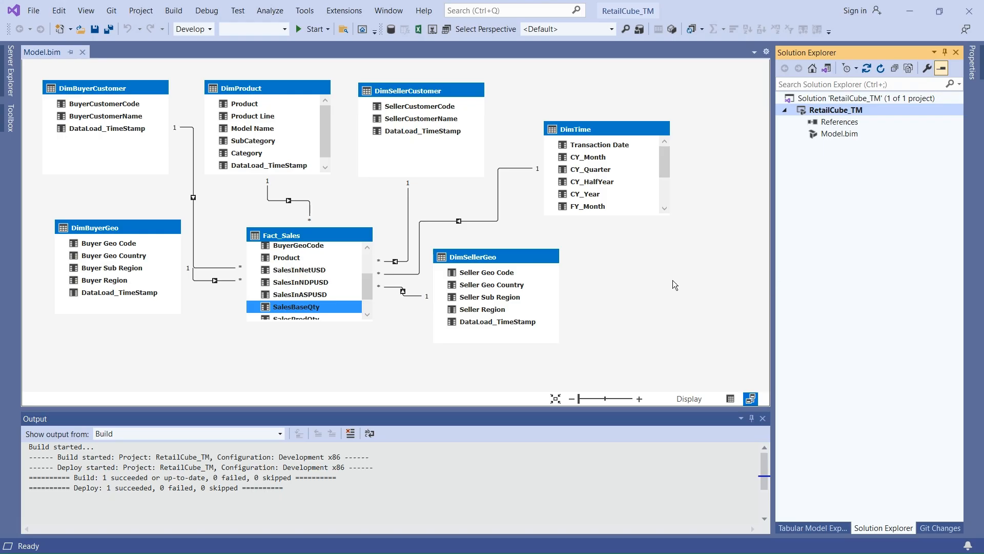
pyautogui.click(671, 279)
pyautogui.hotkey('ctrl', 's')
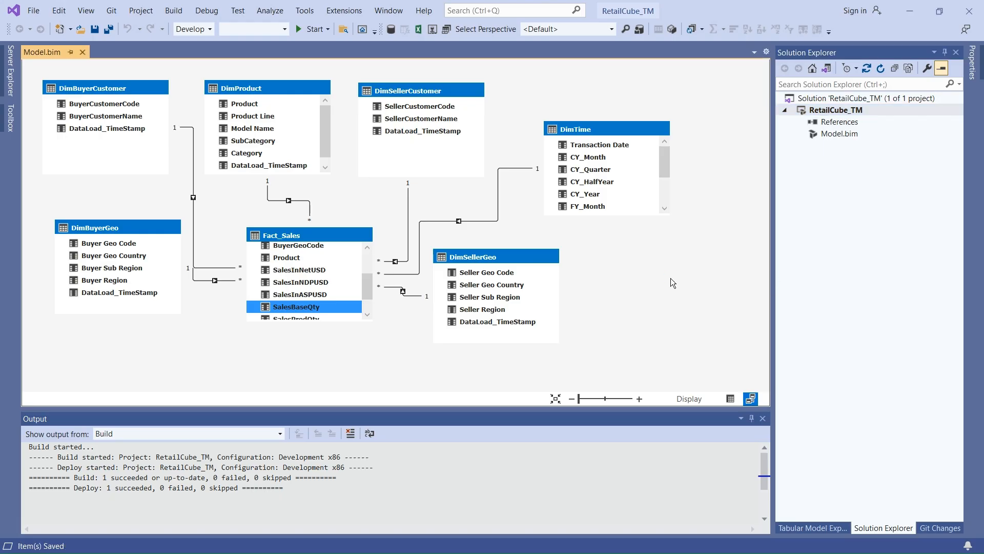
pyautogui.click(970, 11)
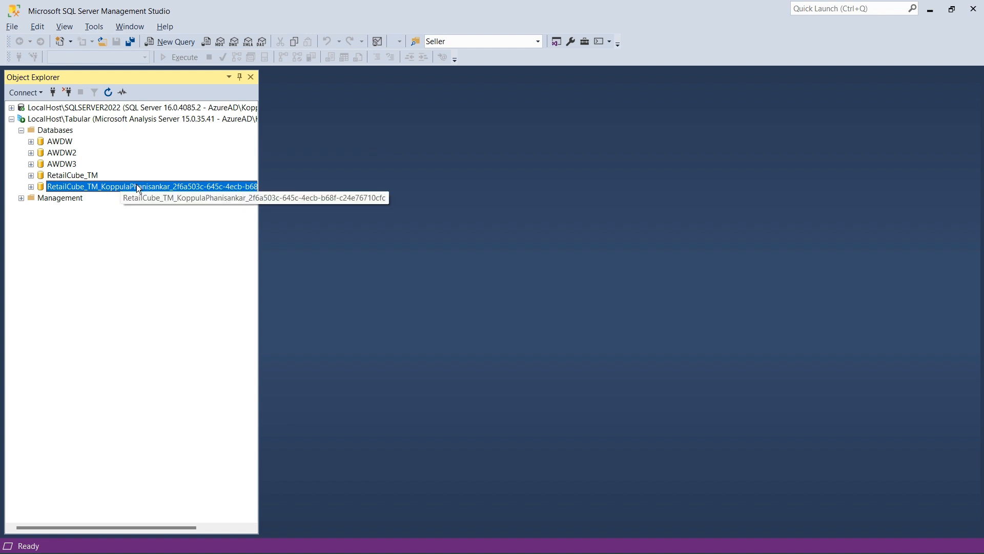
# Refresh the databases of the LocalHost\Tabular instance in SQL Server Management Studio after closing the project
pyautogui.click(38, 92)
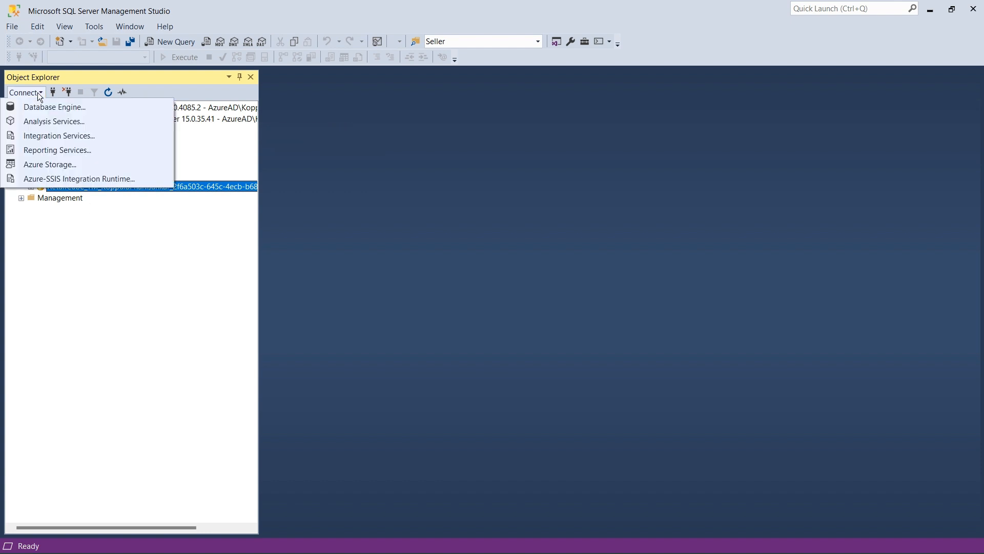
pyautogui.click(91, 277)
pyautogui.rightClick(54, 132)
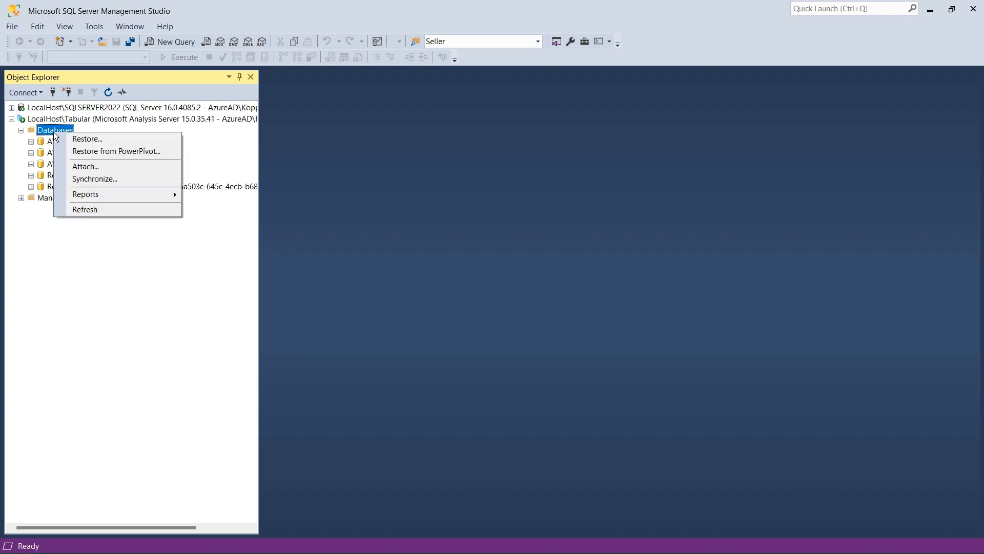
pyautogui.click(87, 211)
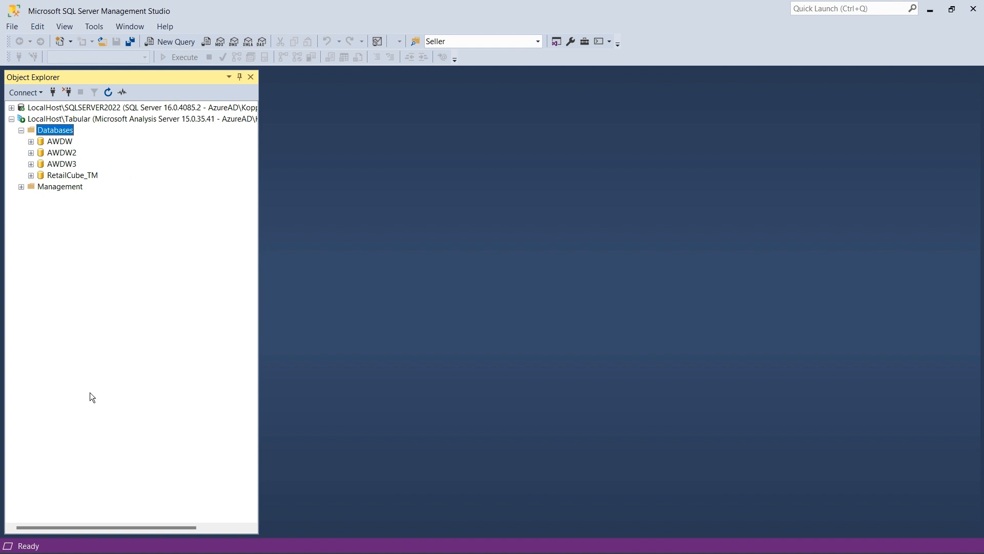
# Expand the deployed RetailCube_TM database to its tables and review the query types available for it
pyautogui.click(30, 176)
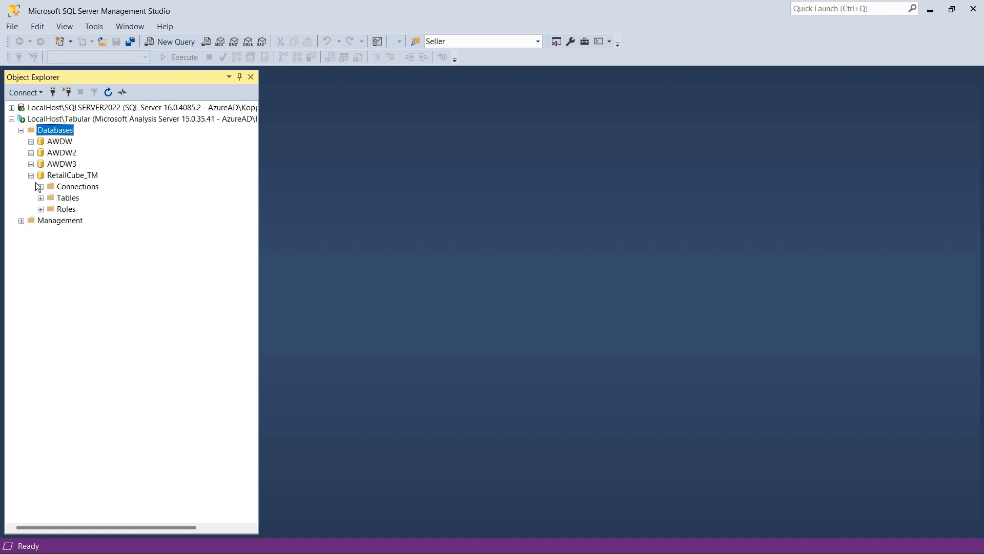
pyautogui.click(41, 198)
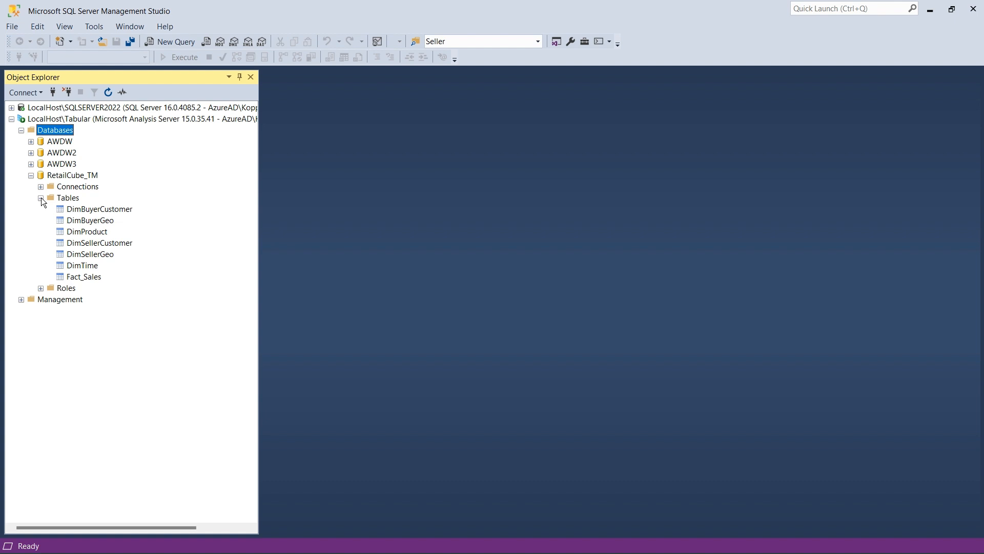
pyautogui.rightClick(55, 175)
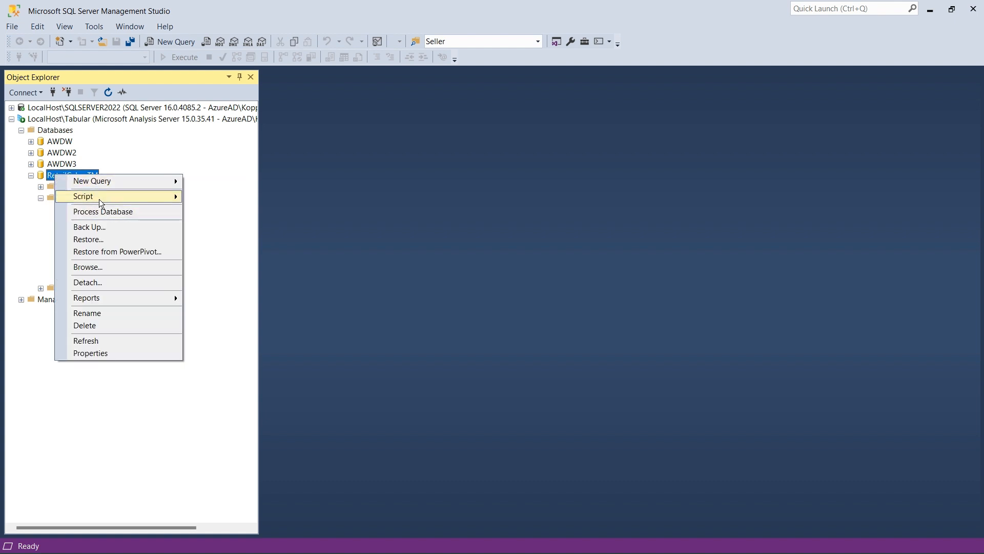
pyautogui.moveTo(137, 197)
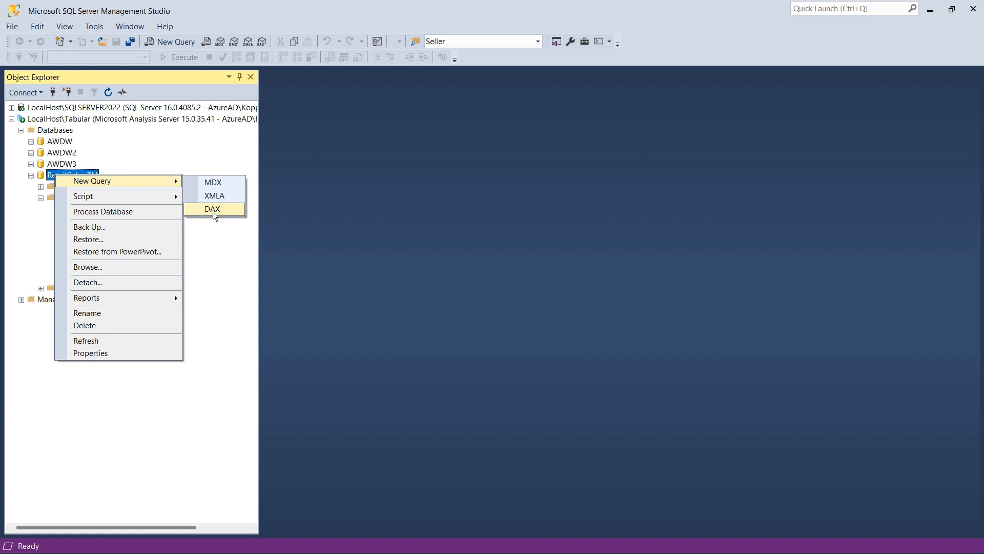
pyautogui.click(24, 236)
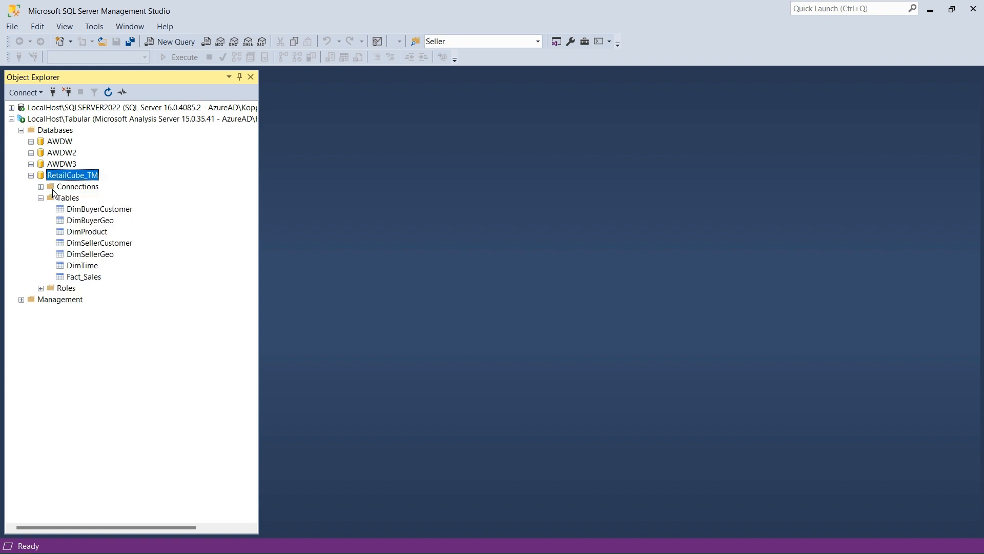
# Switch to Excel and connect to the Analysis Services server Localhost\Tabular using Windows Authentication
pyautogui.hotkey('alt', 'Tab')
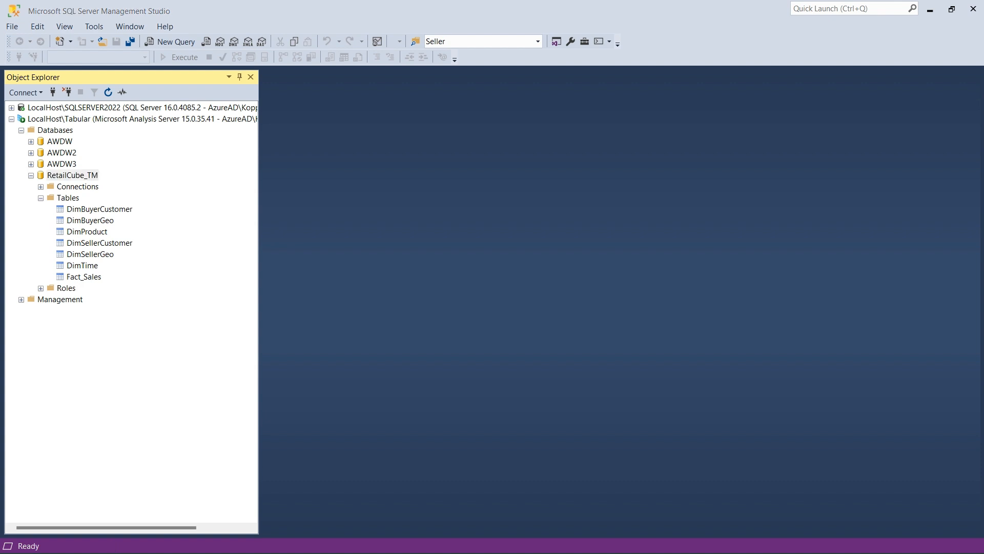
pyautogui.hotkey('alt', 'Tab')
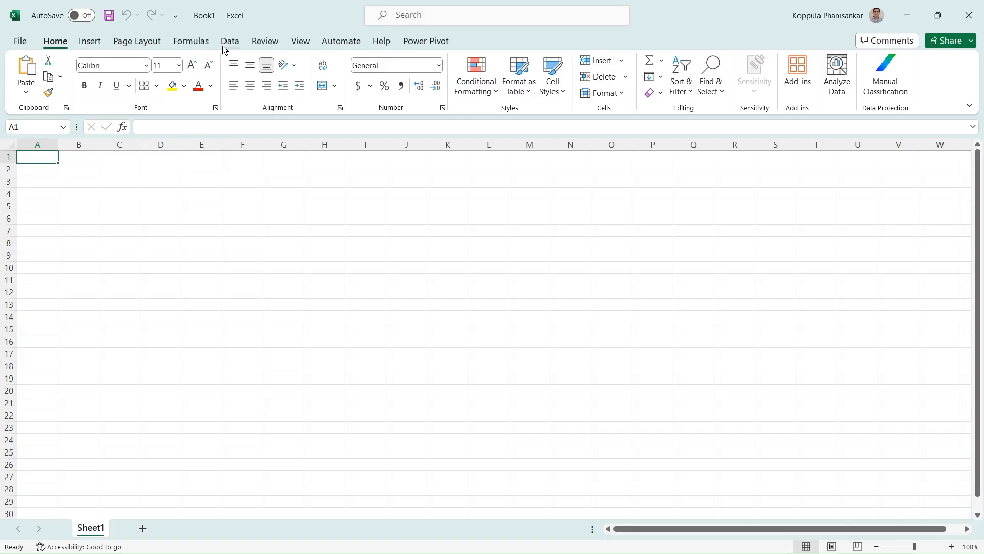
pyautogui.click(224, 47)
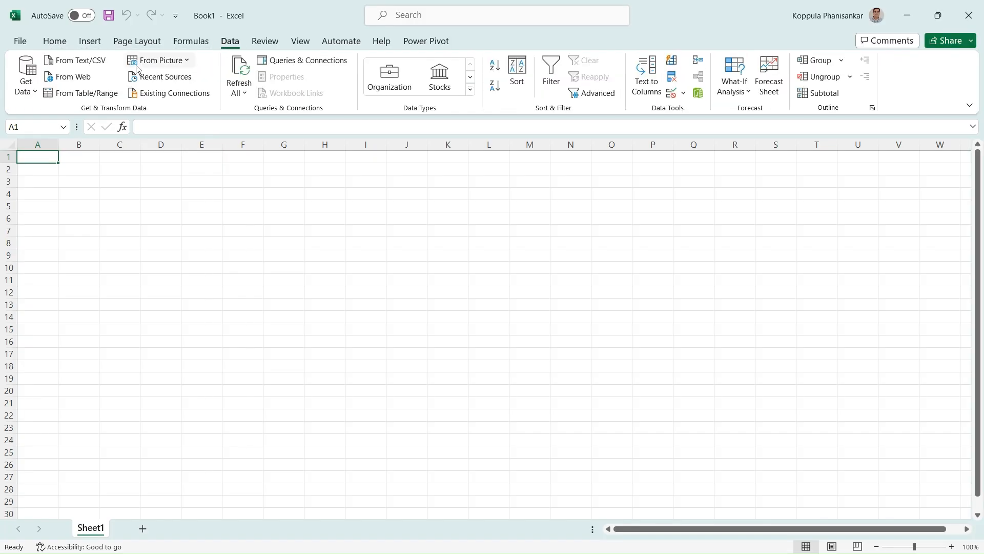
pyautogui.click(26, 77)
pyautogui.moveTo(87, 140)
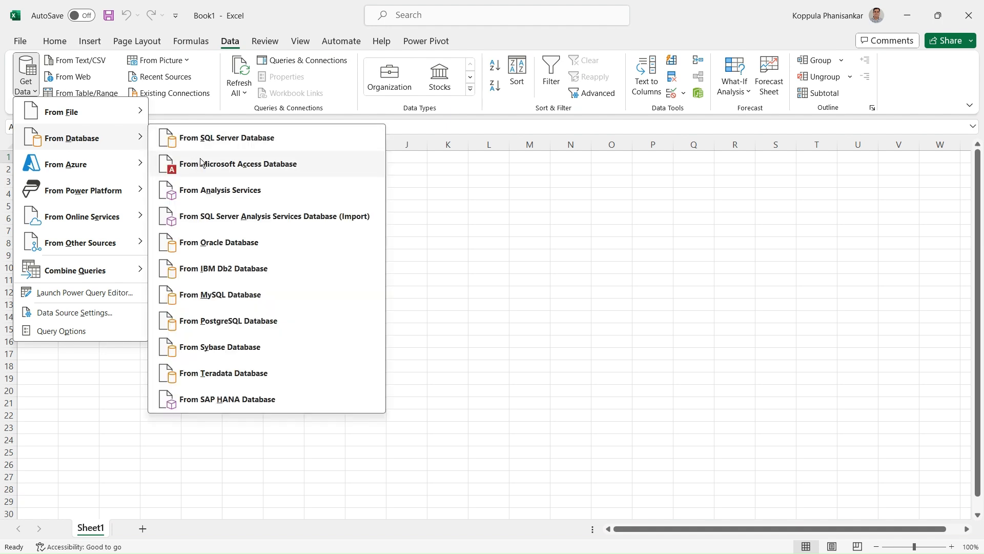
pyautogui.click(214, 190)
pyautogui.write('Lo')
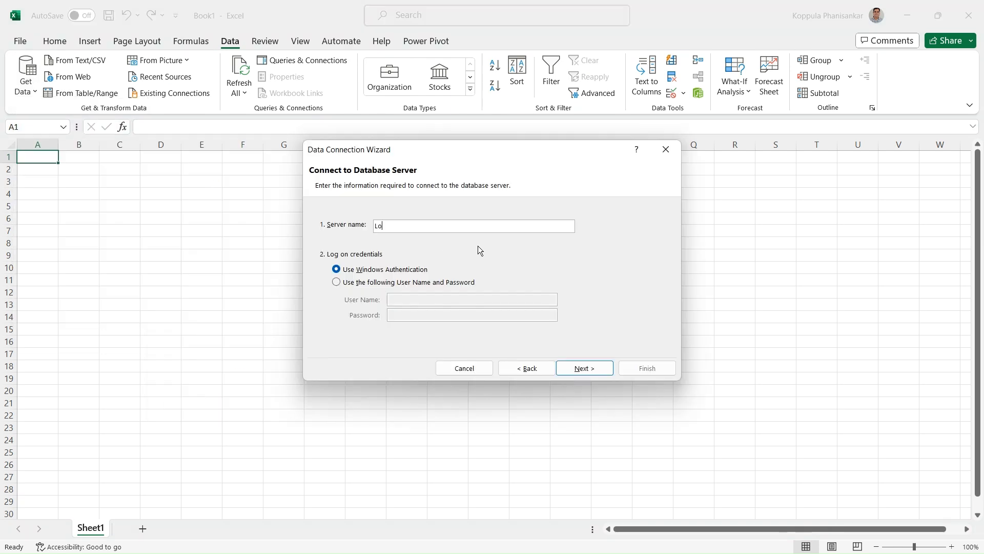
pyautogui.write('calhost\\Tabular')
pyautogui.click(580, 368)
# Choose the RetailCube_TM database and its RetailCube cube, and finish the data connection
pyautogui.click(507, 229)
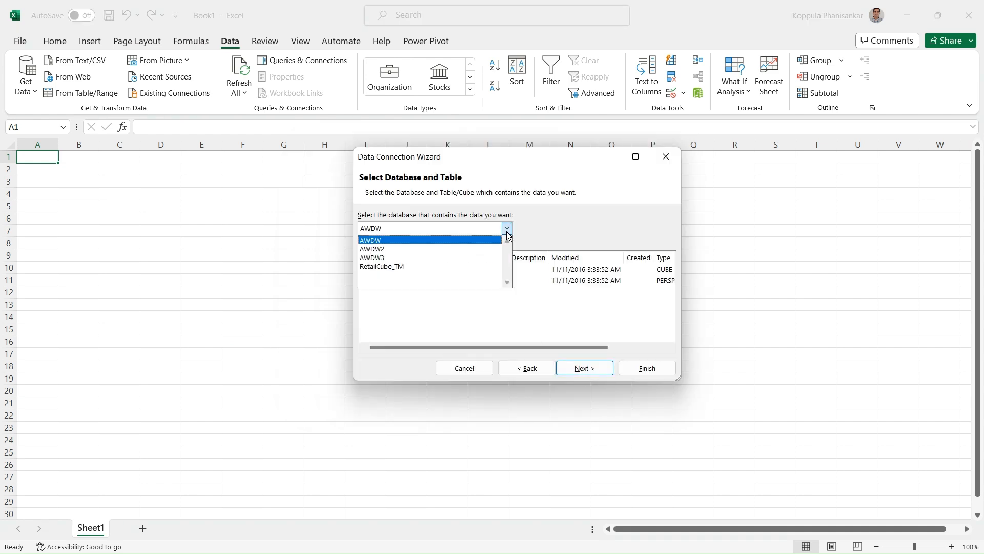
pyautogui.click(423, 266)
pyautogui.click(393, 269)
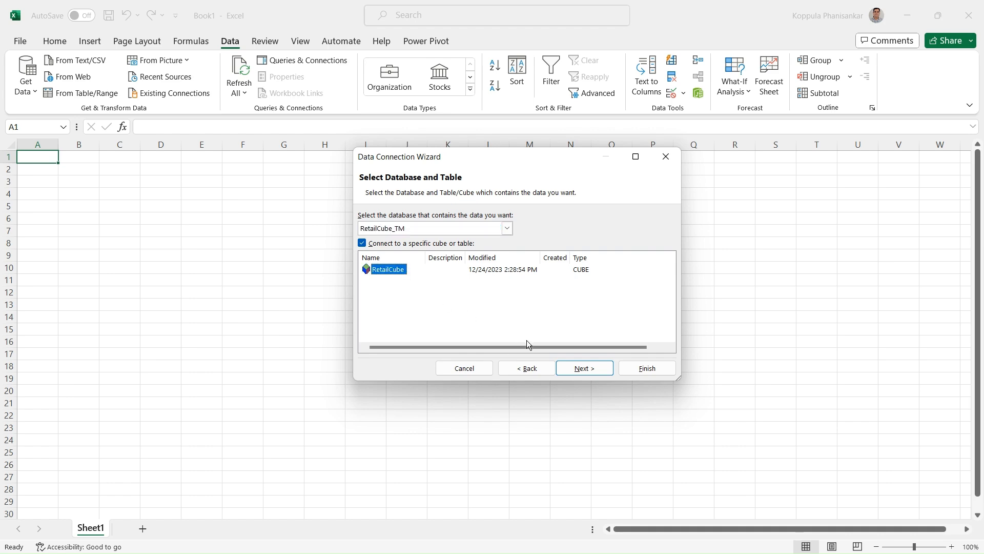
pyautogui.click(585, 368)
pyautogui.click(647, 368)
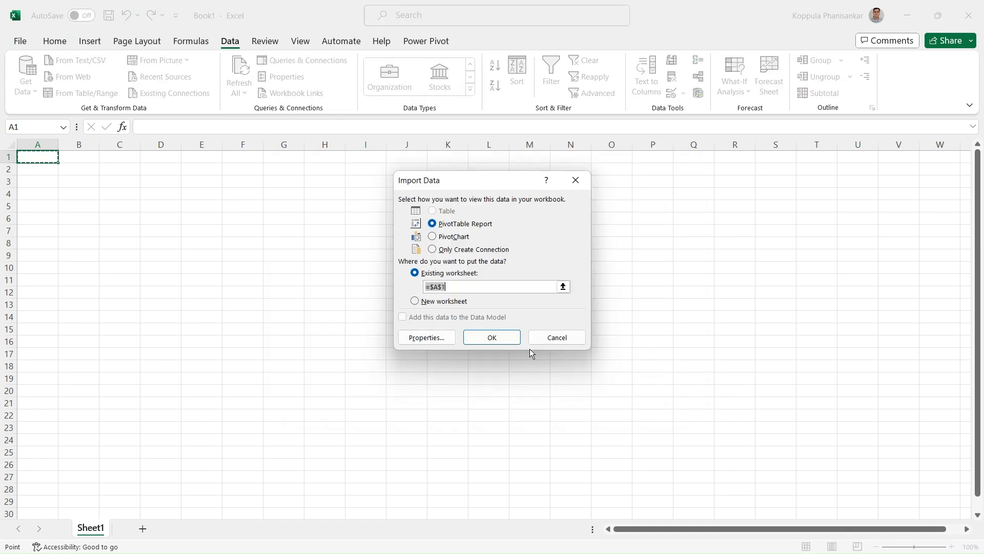
# Import the cube as a PivotTable report at cell A1 of the existing worksheet and enlarge the detached field list
pyautogui.click(491, 337)
pyautogui.moveTo(517, 341); pyautogui.dragTo(757, 130)
pyautogui.moveTo(829, 332); pyautogui.dragTo(953, 549)
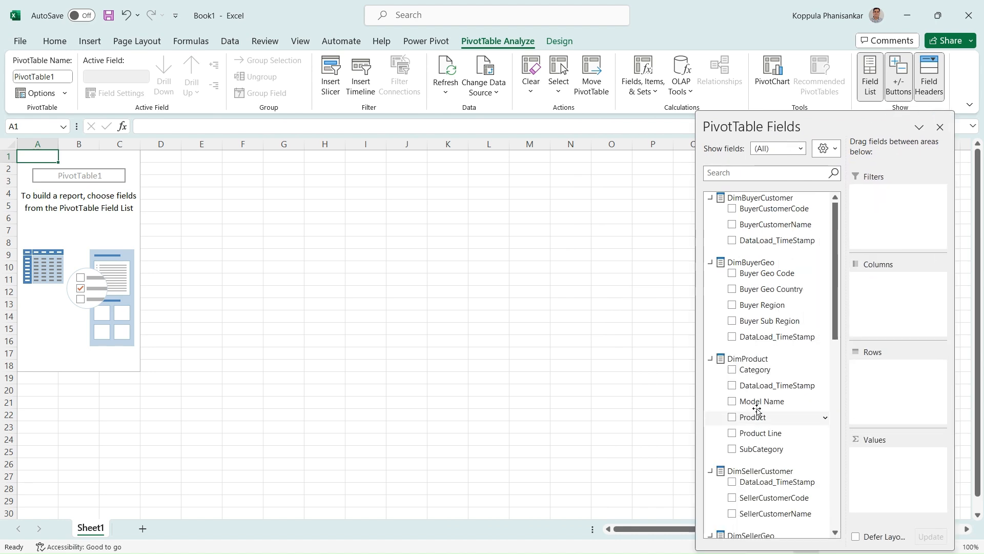
# Add SalesInASPUSD and SalesInNDPUSD from Fact_Sales to the PivotTable
pyautogui.moveTo(835, 285); pyautogui.dragTo(841, 476)
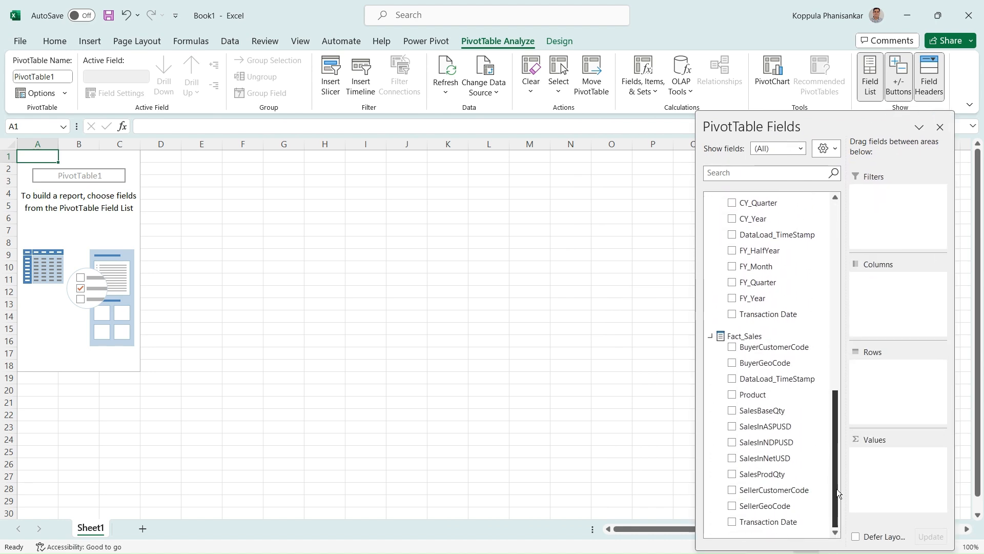
pyautogui.click(732, 426)
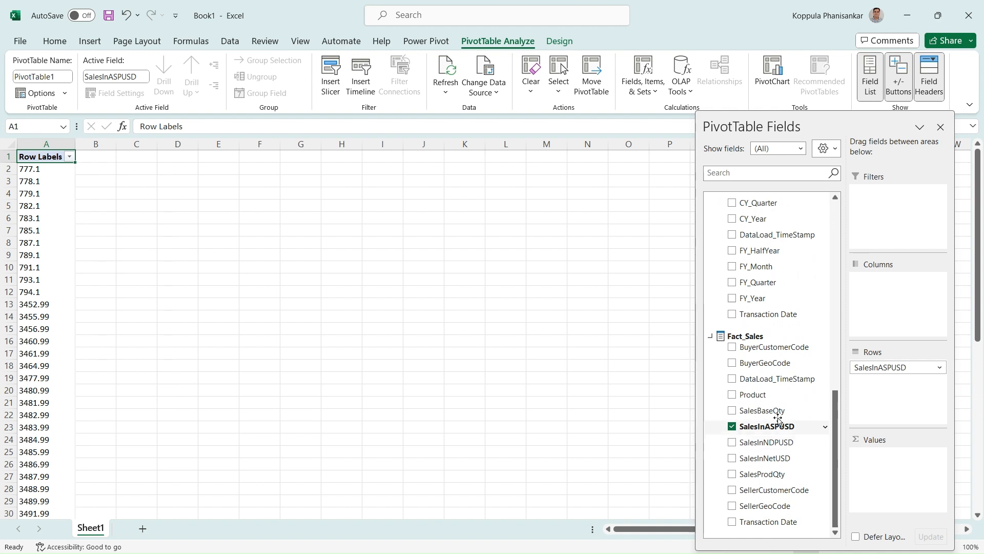
pyautogui.click(894, 365)
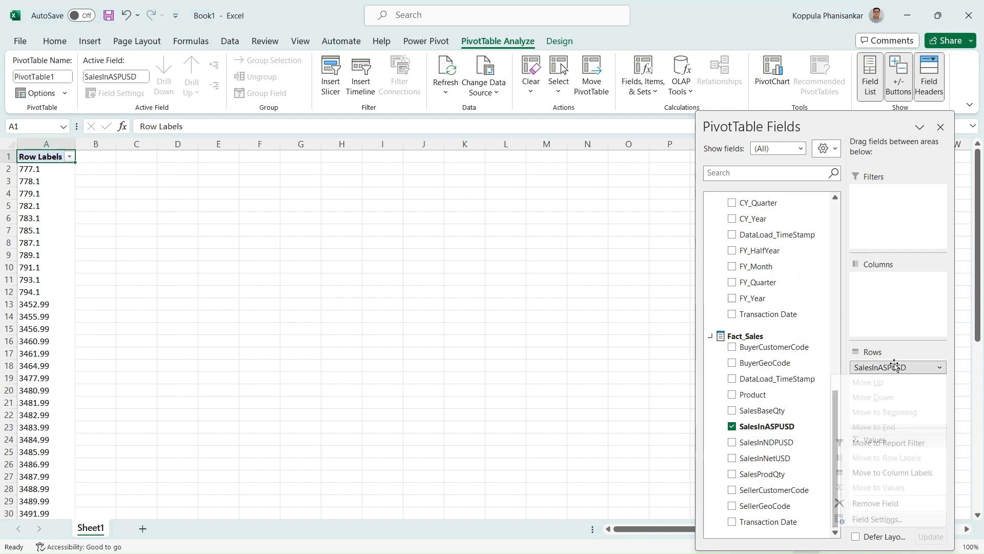
pyautogui.click(732, 442)
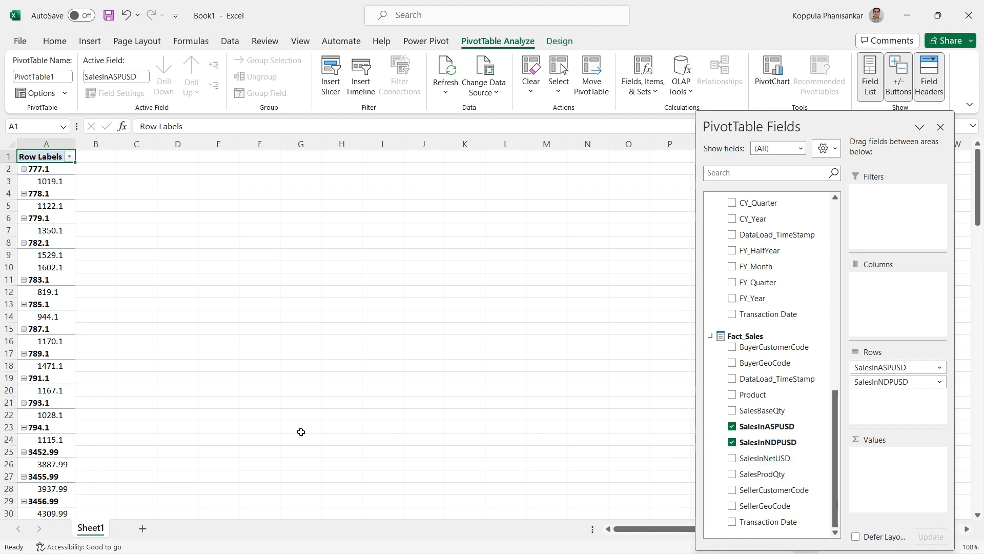
# Reopen the RetailCube_TM project in Visual Studio and display the data of the Fact_Sales table
pyautogui.hotkey('alt', 'Tab')
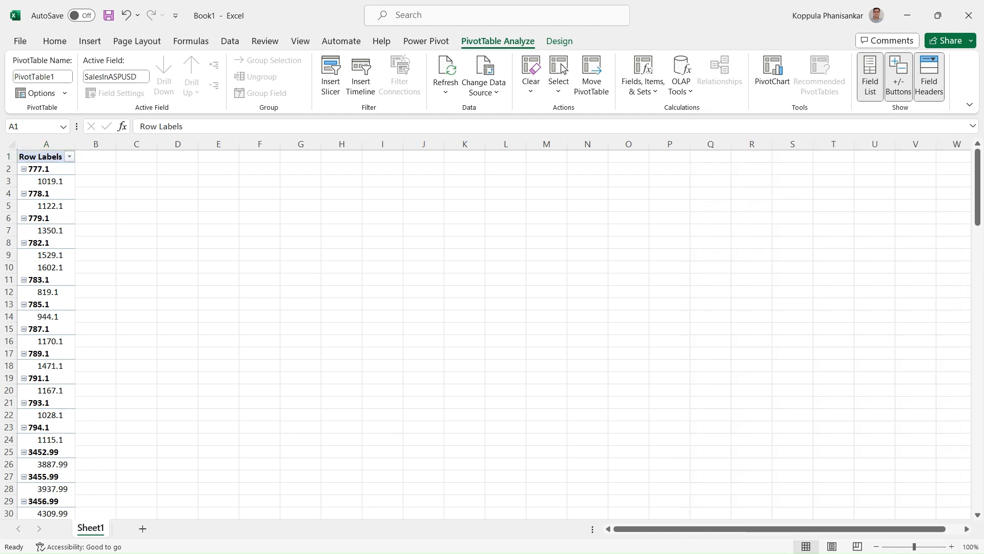
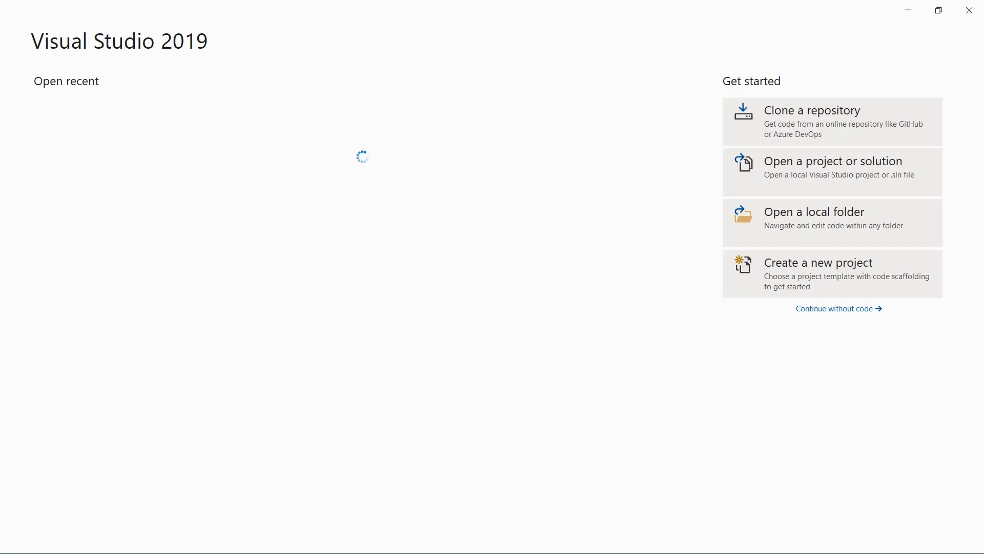
pyautogui.click(175, 170)
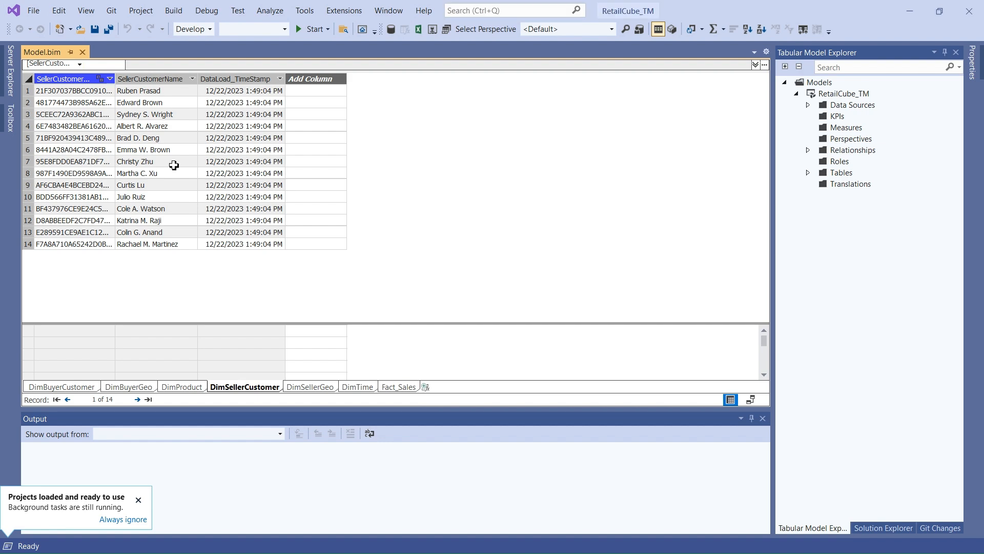
pyautogui.click(808, 174)
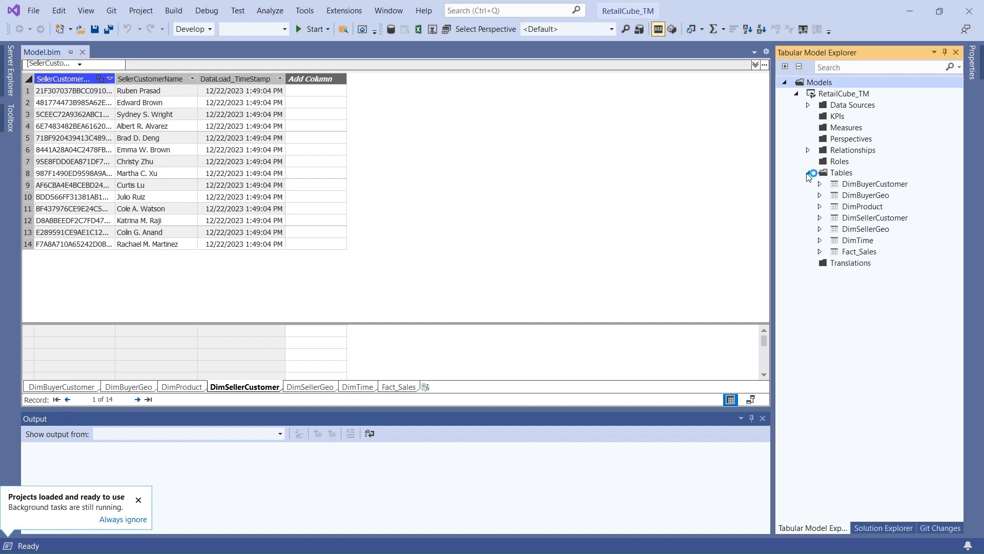
pyautogui.doubleClick(865, 254)
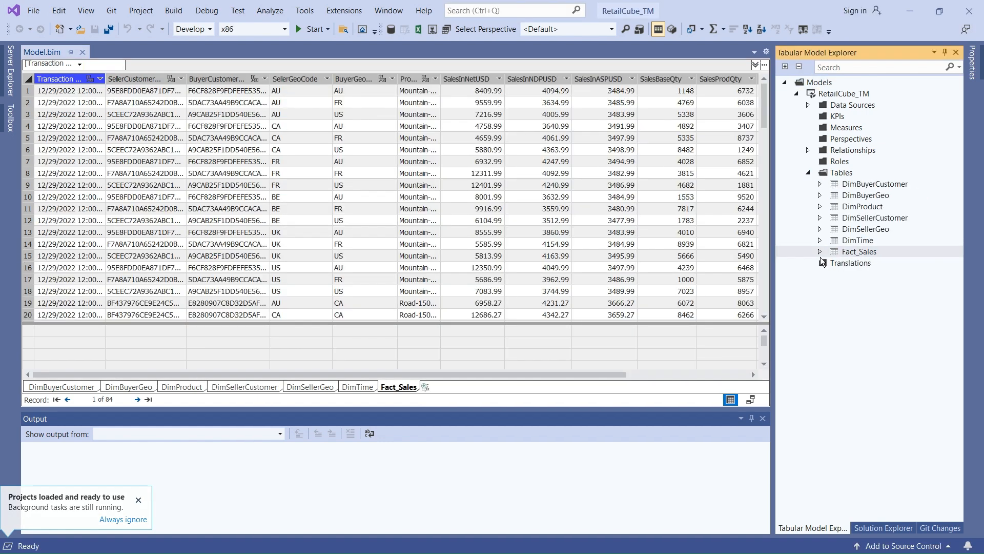
# Expand the columns of Fact_Sales in the model tree and open the properties of the SalesBaseQty column
pyautogui.click(819, 251)
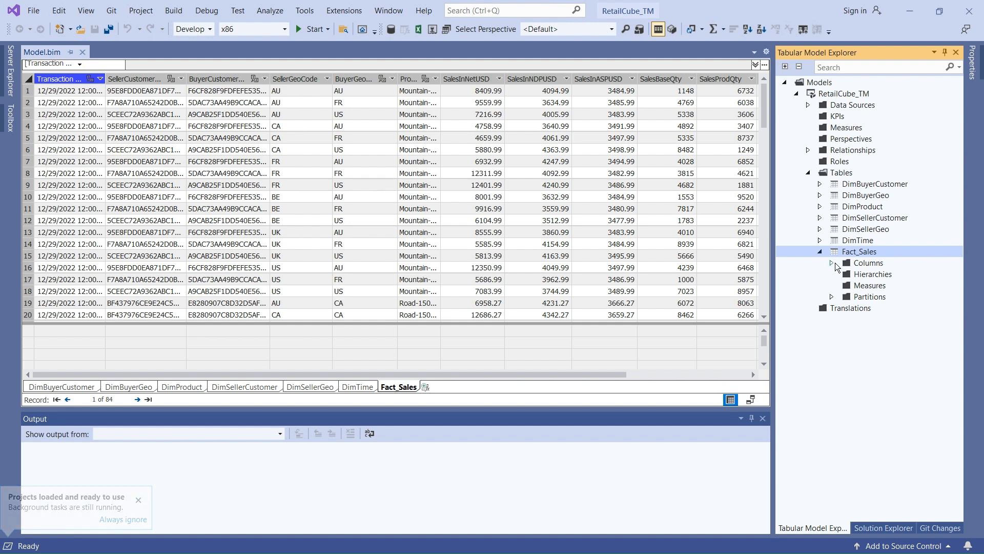
pyautogui.click(832, 263)
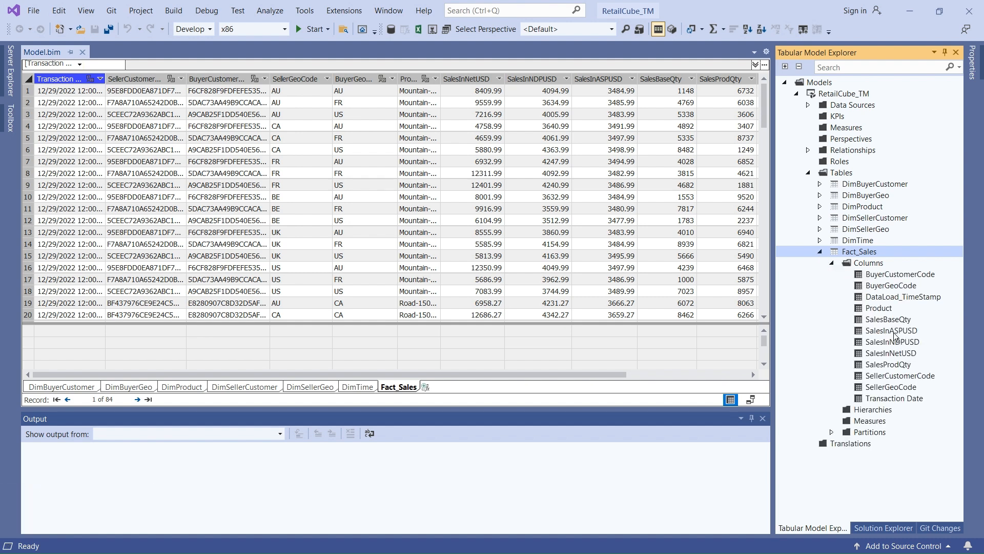
pyautogui.click(886, 320)
pyautogui.rightClick(883, 321)
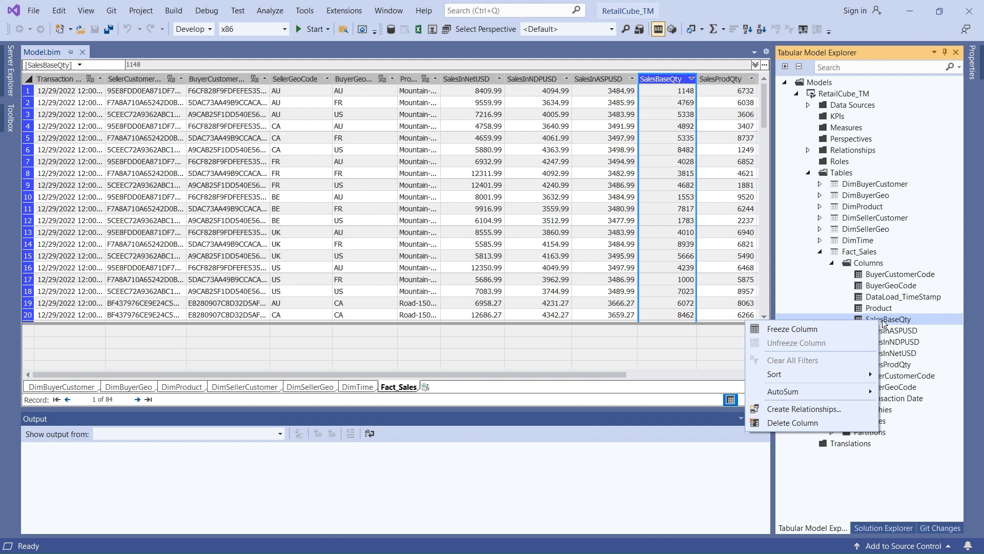
pyautogui.click(660, 341)
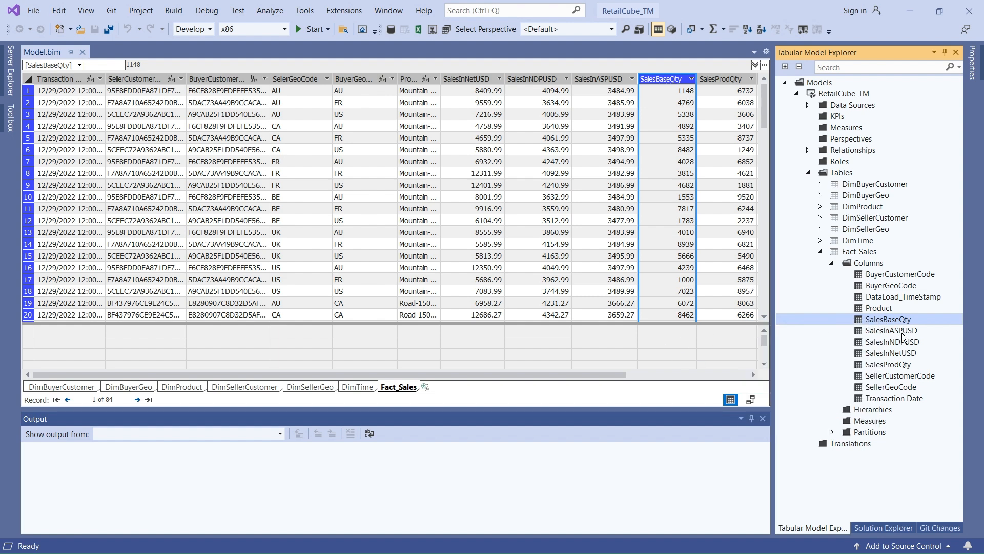
pyautogui.press('F4')
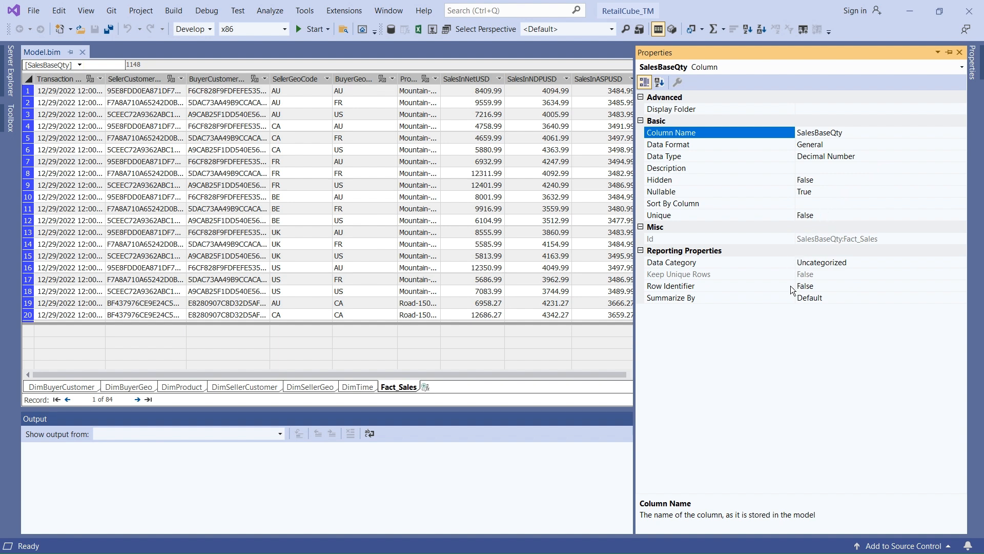
# Set the Summarize By property of the SalesBaseQty column to Sum
pyautogui.click(850, 297)
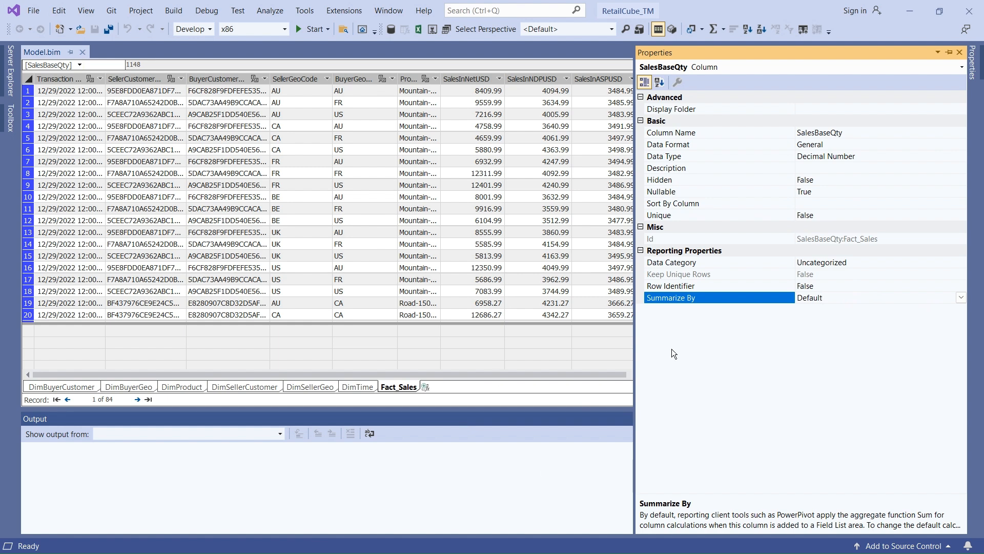
pyautogui.hotkey('alt', 'Tab')
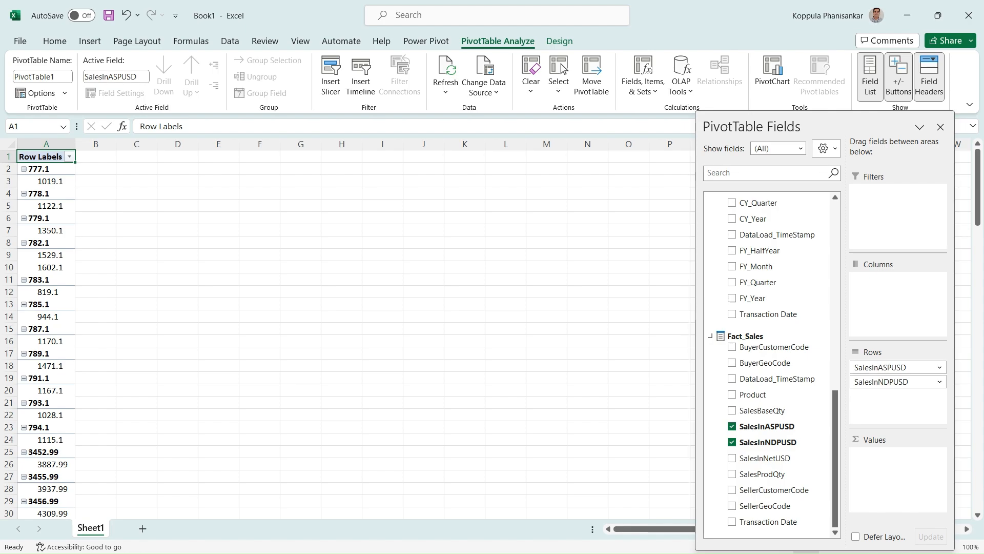
pyautogui.click(635, 553)
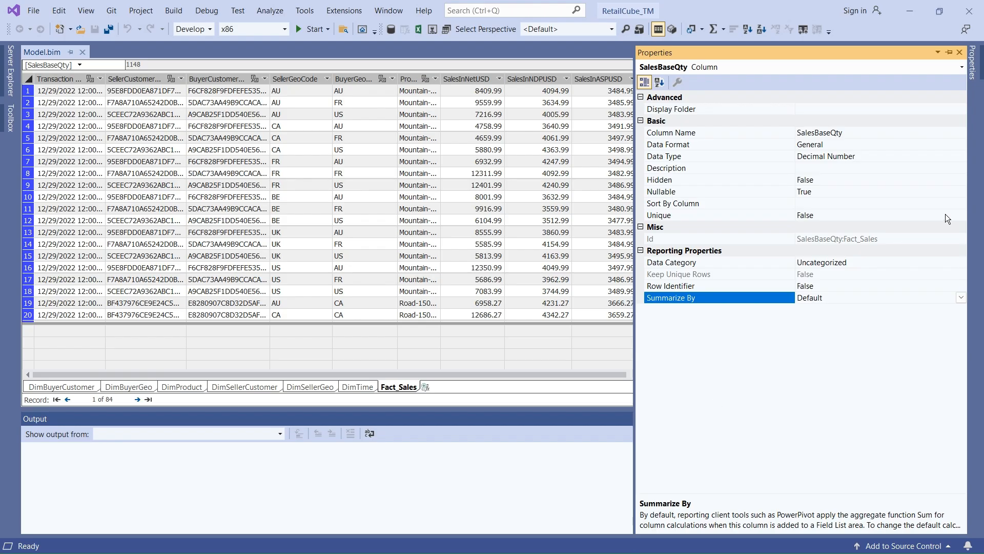
pyautogui.click(961, 298)
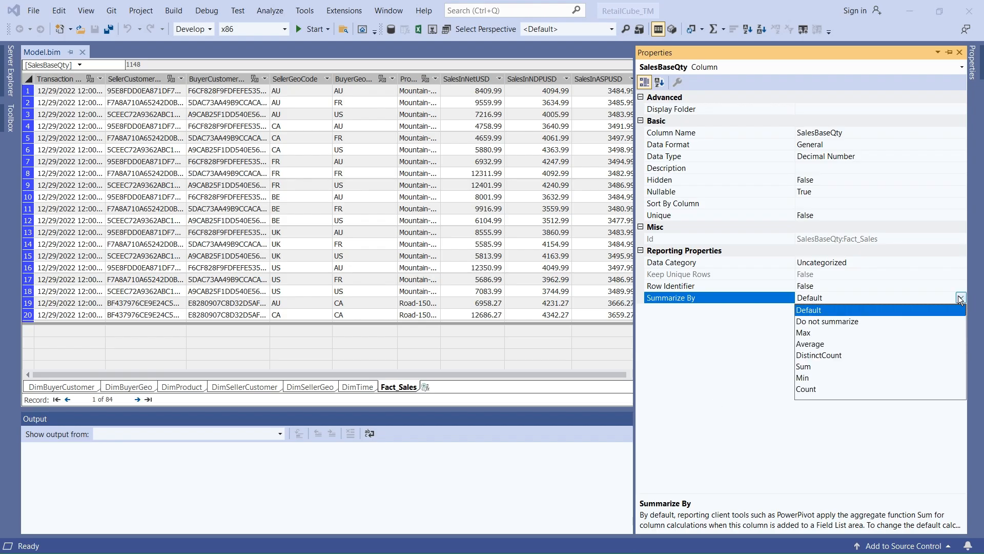
pyautogui.click(829, 366)
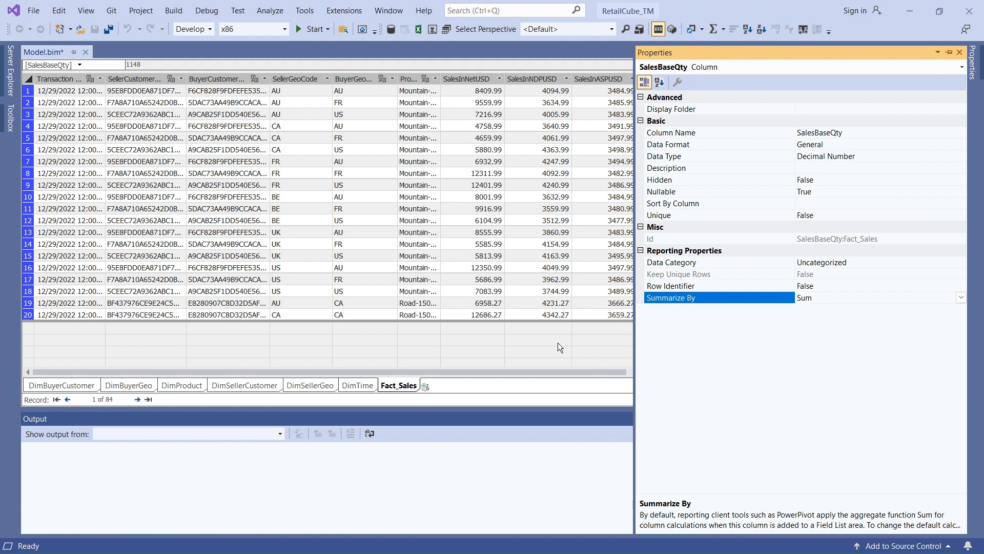
pyautogui.click(557, 343)
# Set the Summarize By property of the SalesInASPUSD column in Fact_Sales to Sum
pyautogui.click(869, 330)
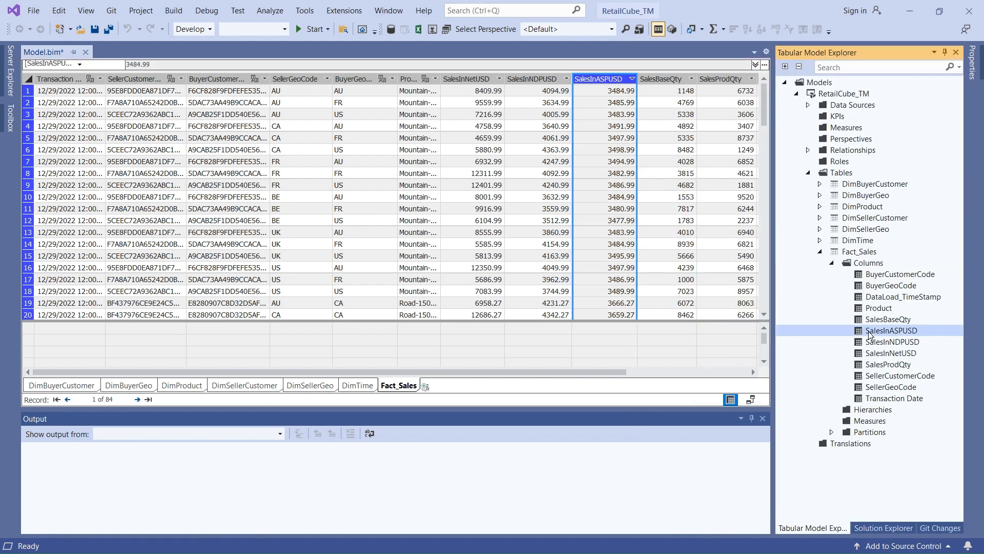
pyautogui.rightClick(870, 334)
pyautogui.press('Escape')
pyautogui.click(877, 365)
pyautogui.click(876, 332)
pyautogui.press('F4')
pyautogui.click(876, 297)
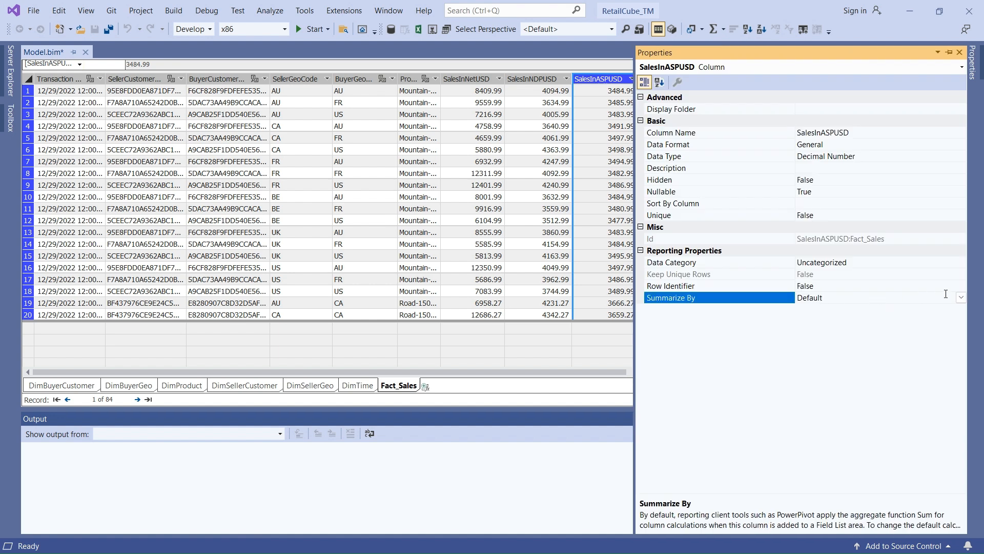
pyautogui.click(961, 298)
pyautogui.click(815, 366)
pyautogui.click(598, 355)
# Set the Summarize By property of the SalesInNDPUSD column in Fact_Sales to Sum
pyautogui.click(892, 341)
pyautogui.rightClick(878, 343)
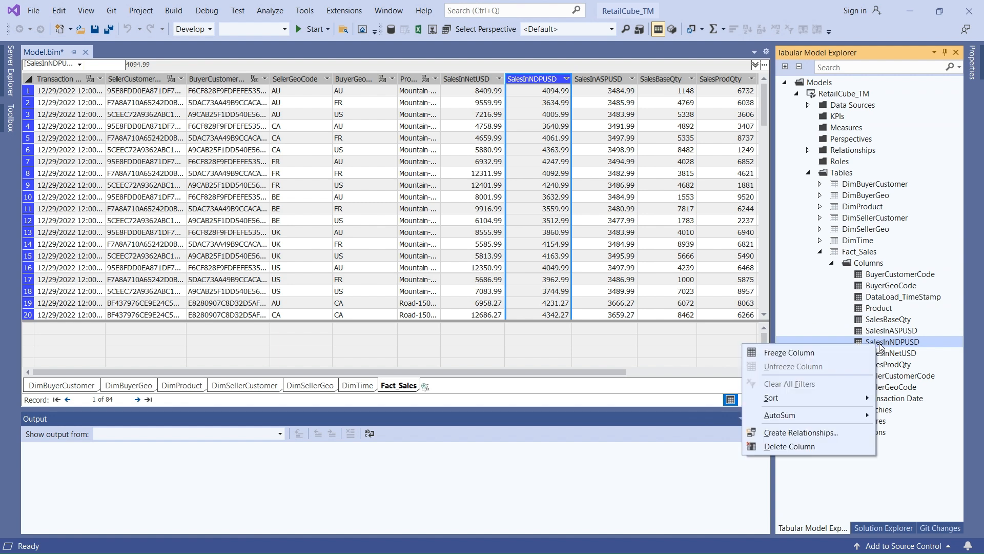
pyautogui.click(938, 338)
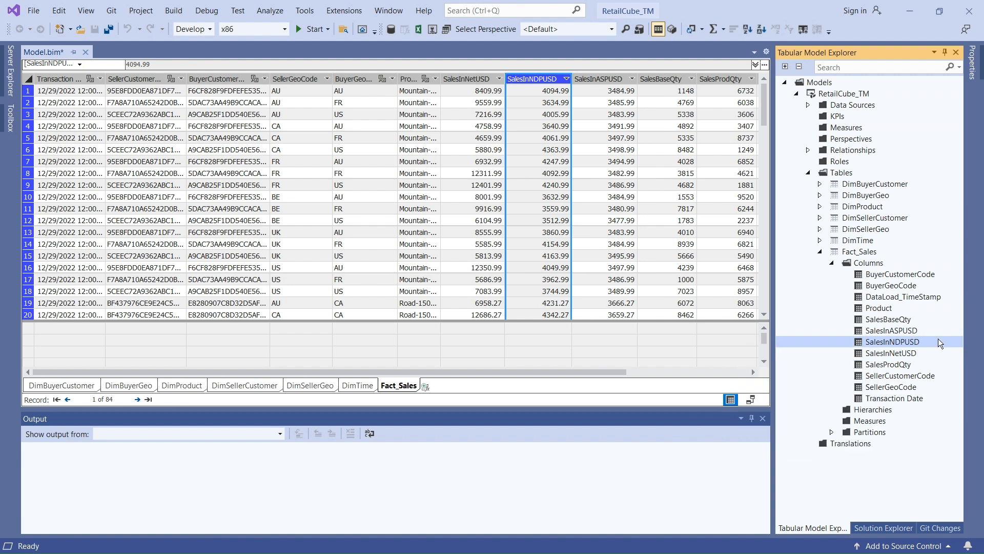
pyautogui.press('F4')
pyautogui.click(958, 298)
pyautogui.click(960, 297)
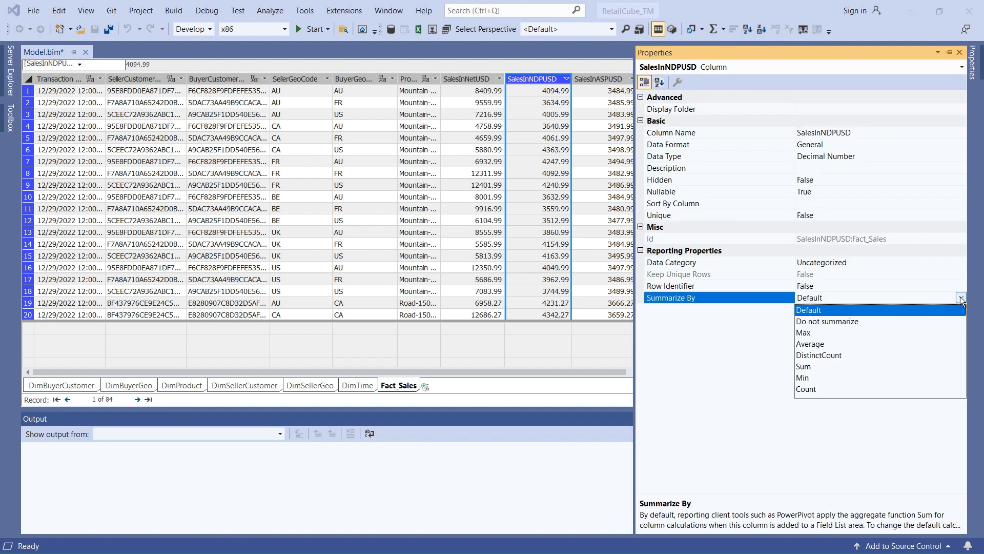
pyautogui.click(815, 366)
pyautogui.click(554, 355)
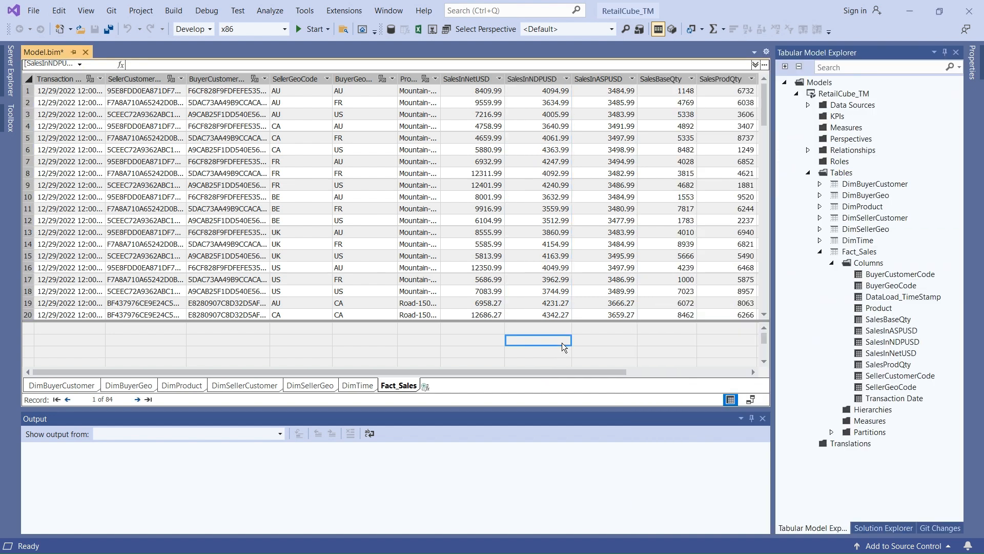
# Set the Summarize By property of the SalesInNetUSD column in Fact_Sales to Sum
pyautogui.click(890, 352)
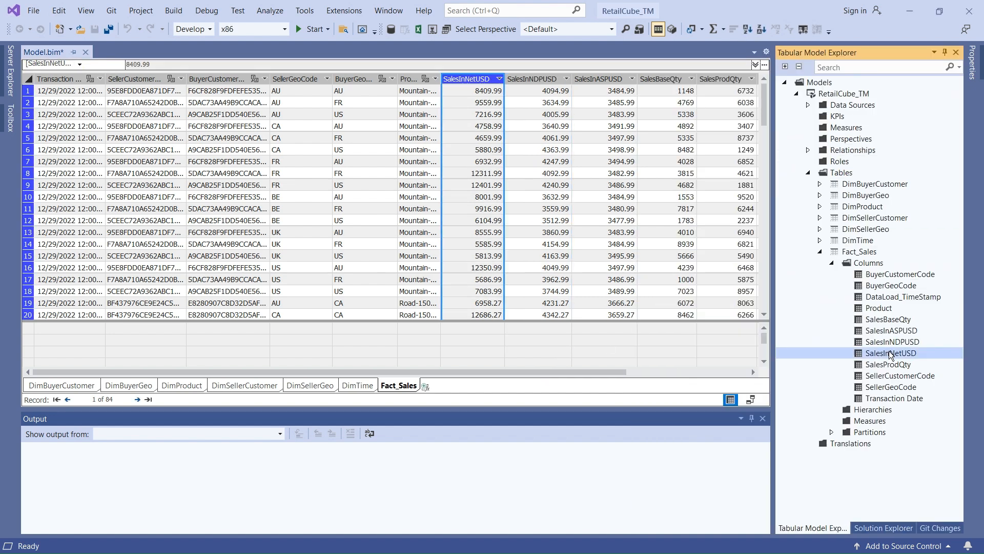
pyautogui.rightClick(890, 353)
pyautogui.press('Escape')
pyautogui.press('F4')
pyautogui.click(907, 297)
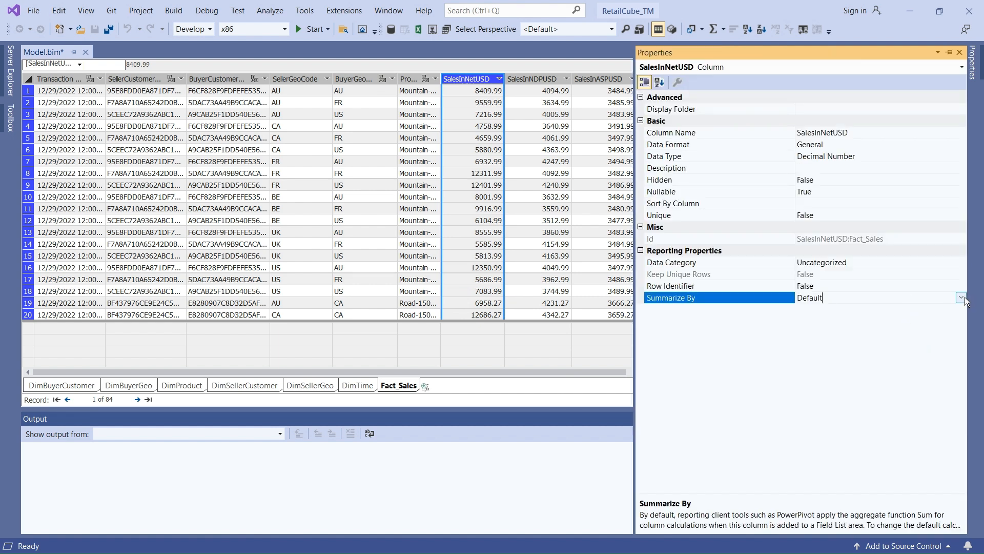
pyautogui.click(961, 297)
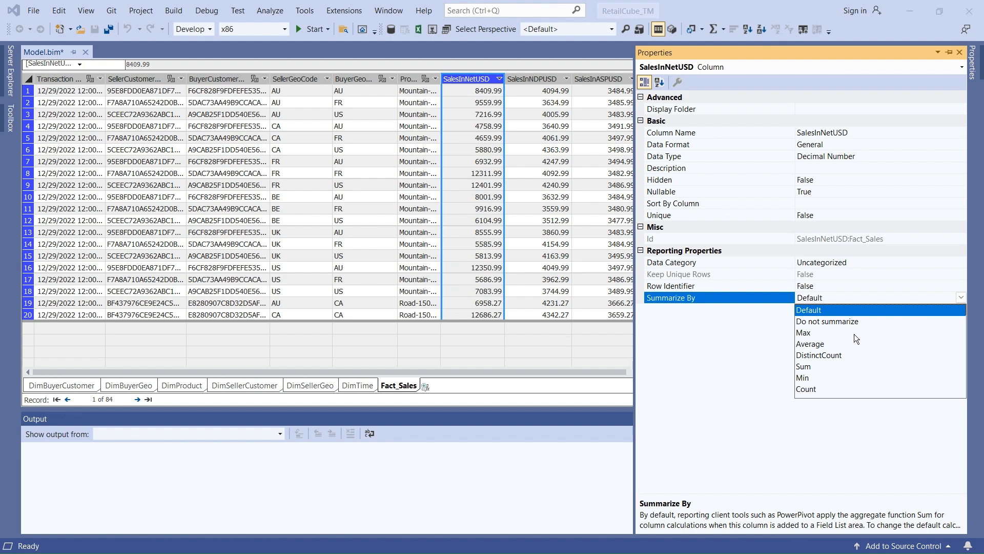
pyautogui.click(806, 366)
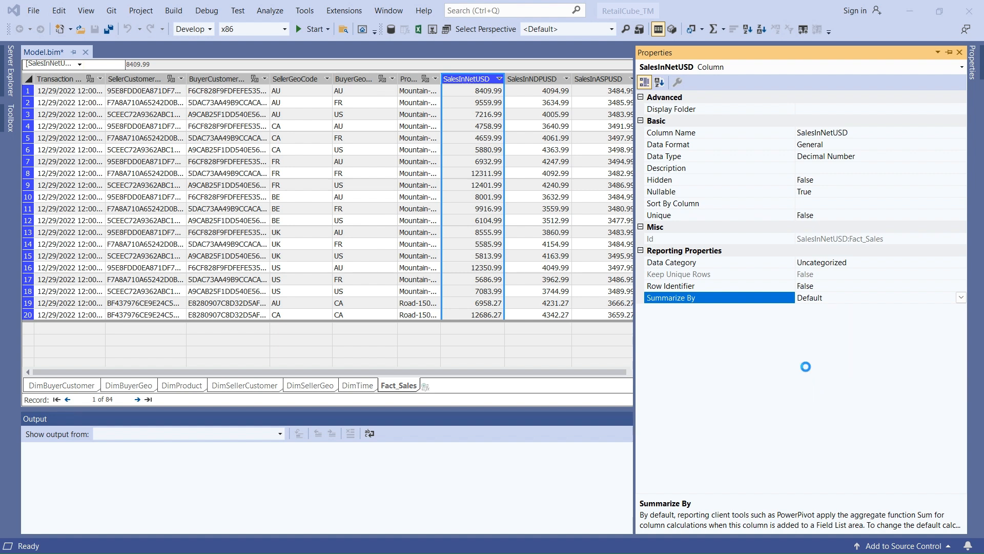
pyautogui.click(567, 343)
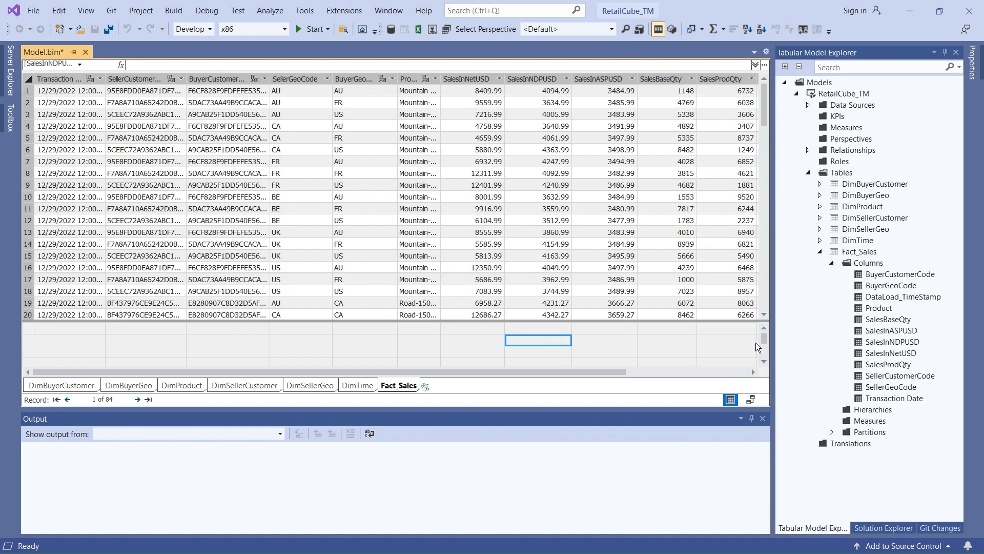
# Set the Summarize By property of the SalesProdQty column in Fact_Sales to Sum
pyautogui.click(898, 364)
pyautogui.rightClick(898, 368)
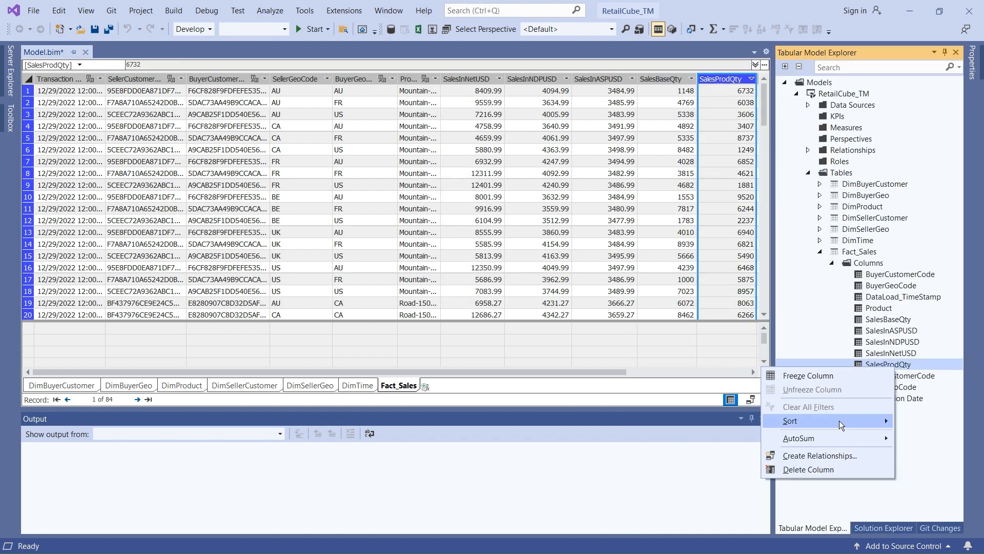
pyautogui.click(638, 388)
pyautogui.press('F4')
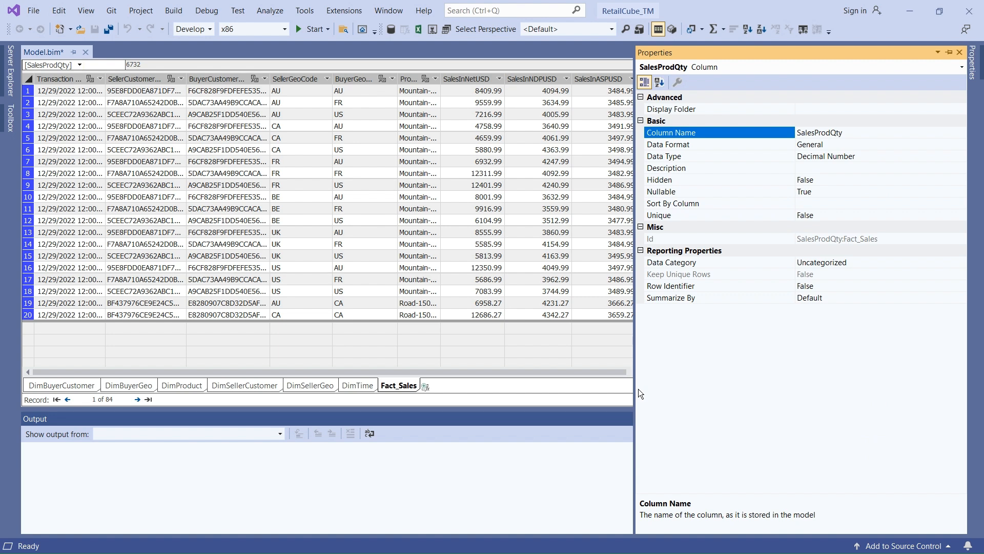
pyautogui.click(961, 296)
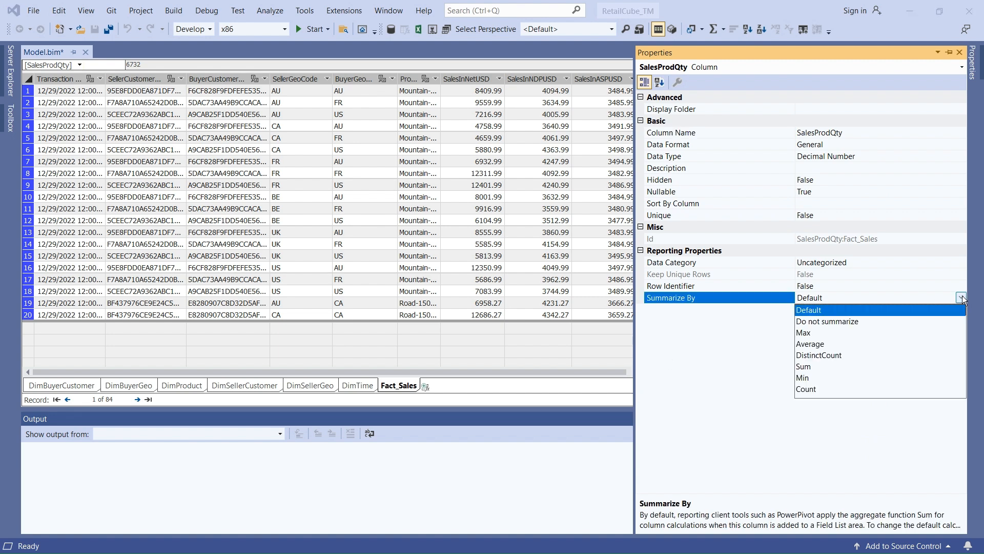
pyautogui.click(798, 367)
pyautogui.click(536, 350)
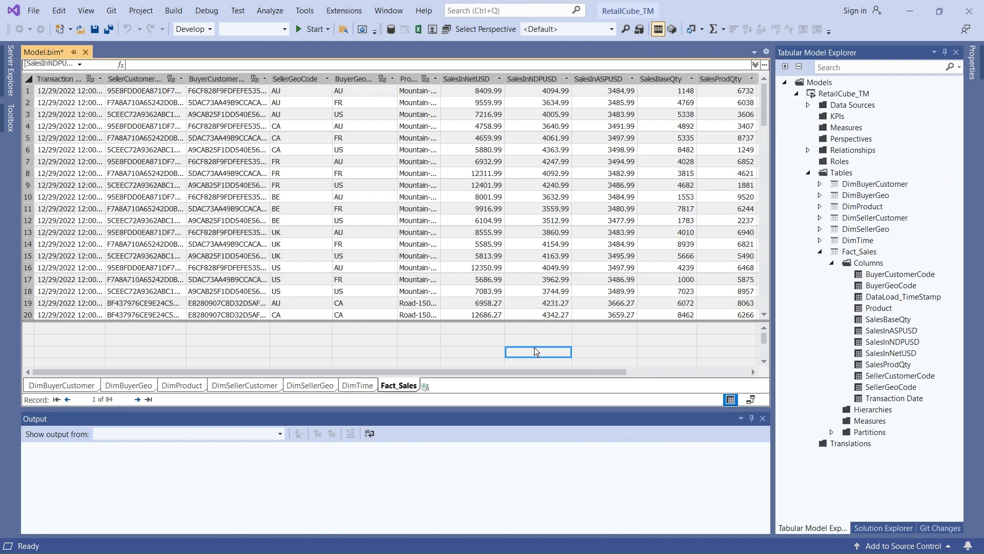
# Save the model and deploy the RetailCube_TM project again
pyautogui.hotkey('ctrl', 's')
pyautogui.click(882, 528)
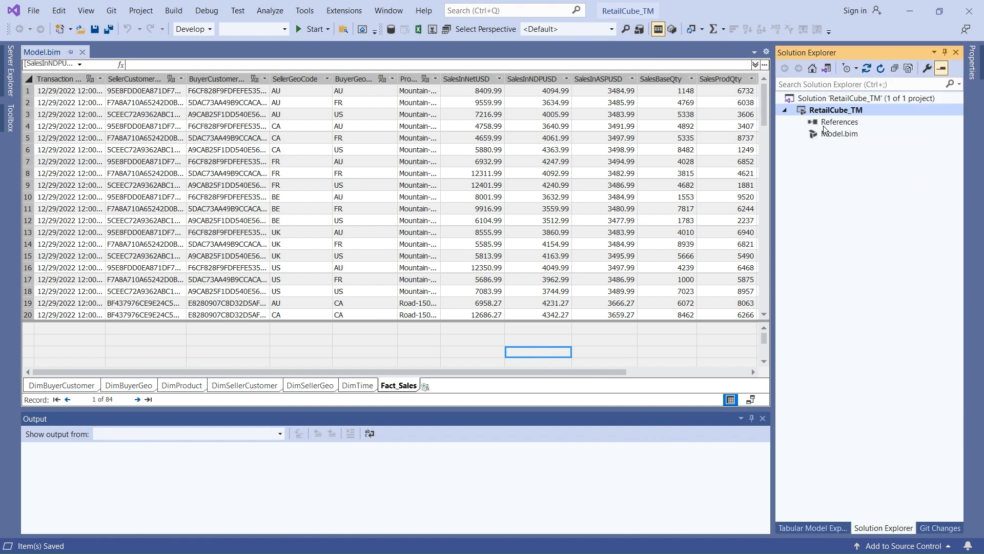
pyautogui.rightClick(820, 109)
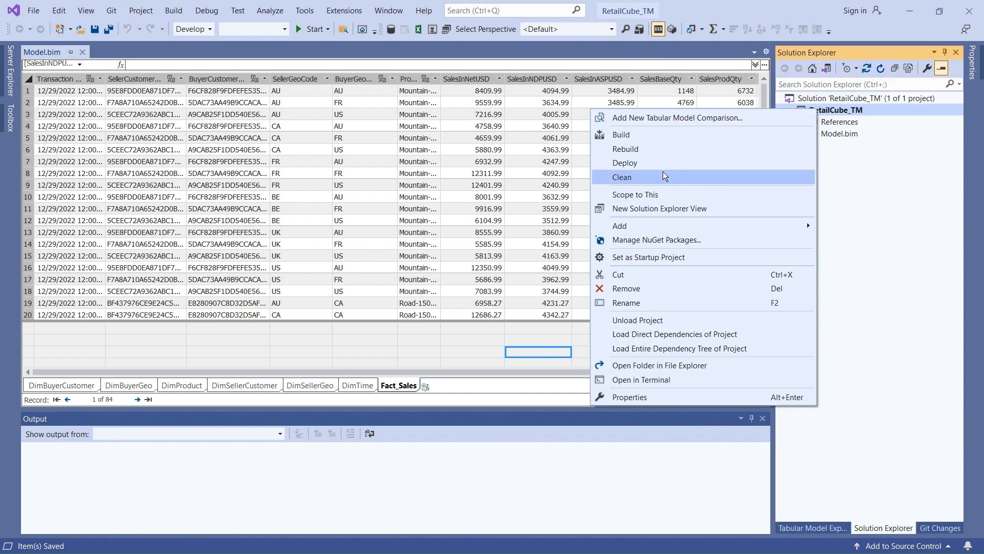
pyautogui.click(650, 162)
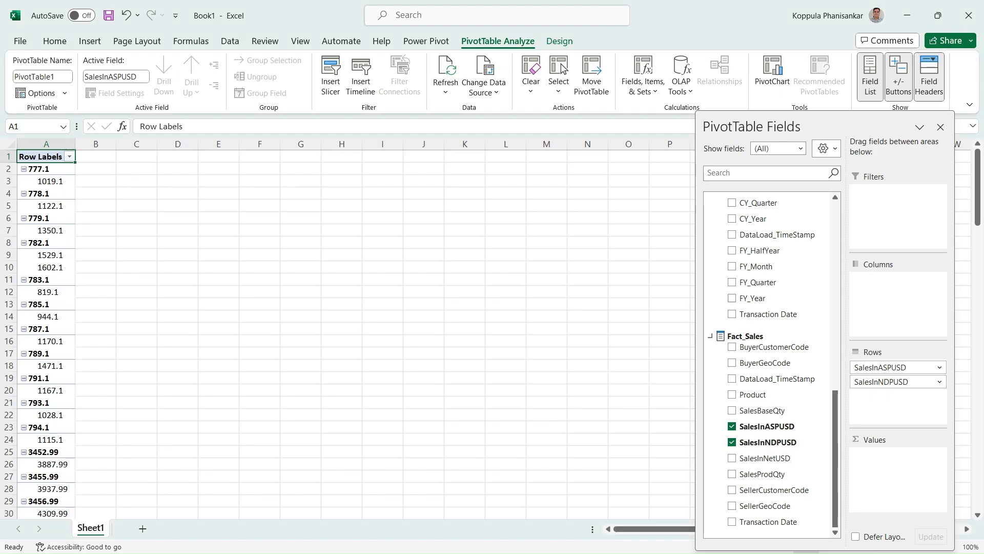
# Refresh all data in the Excel workbook and try to move SalesInASPUSD from the PivotTable's Rows to its Values
pyautogui.click(229, 41)
pyautogui.click(239, 82)
pyautogui.click(260, 111)
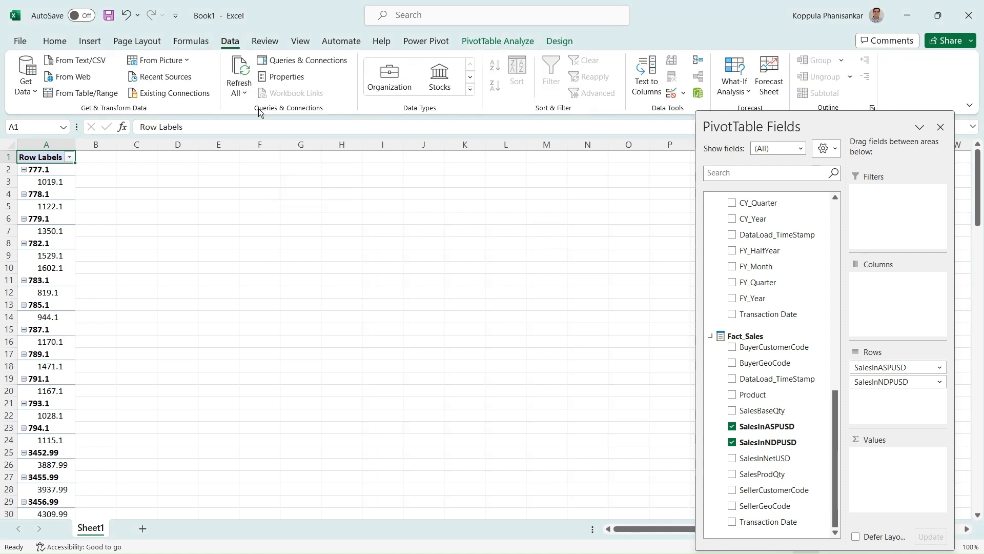
pyautogui.moveTo(897, 367); pyautogui.dragTo(905, 463)
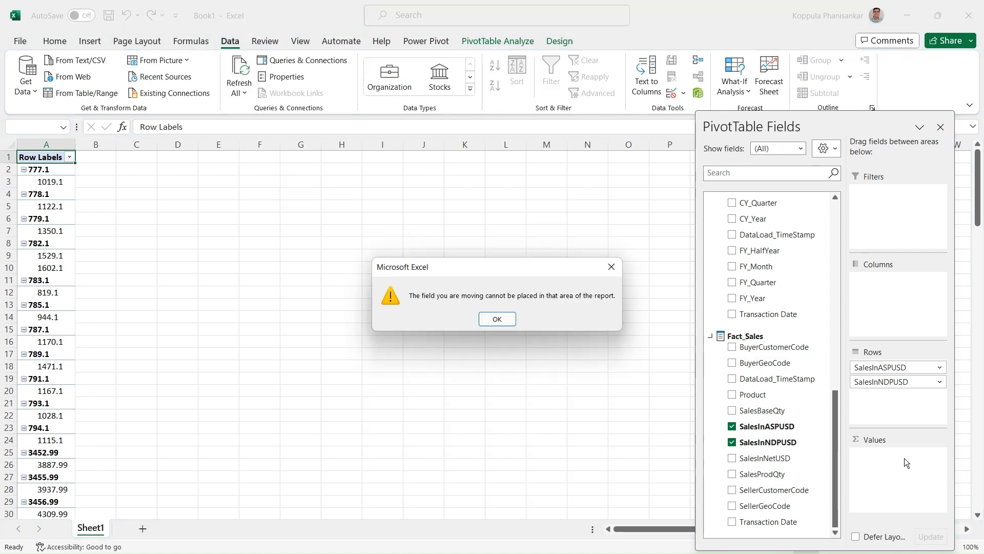
pyautogui.click(507, 318)
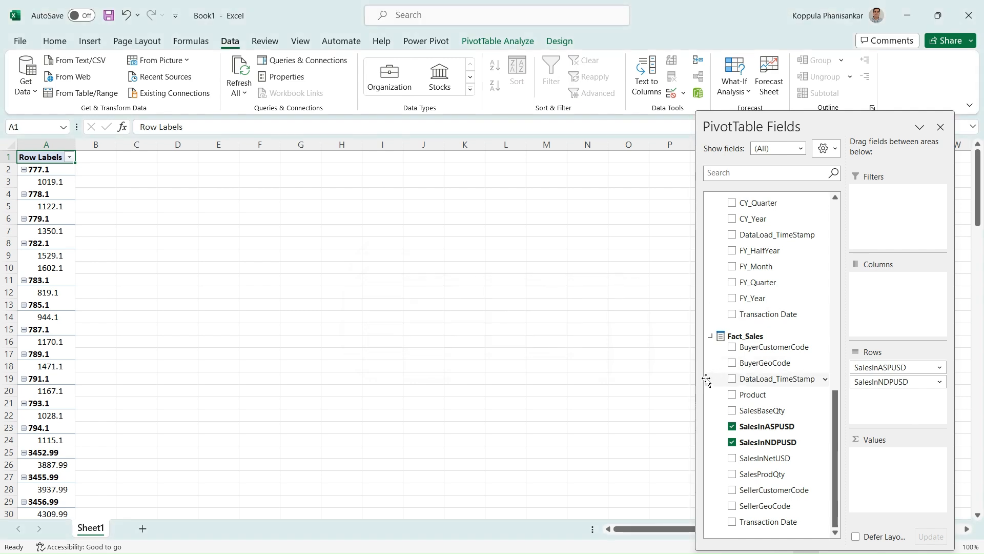
# Remove SalesInASPUSD and SalesInNDPUSD from the PivotTable and refresh all workbook data
pyautogui.click(732, 426)
pyautogui.click(733, 442)
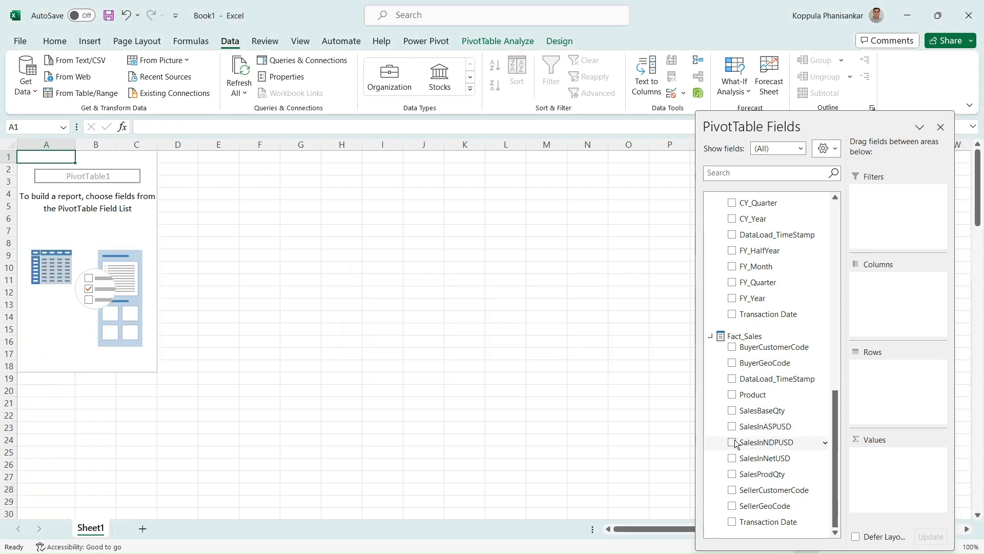
pyautogui.click(241, 93)
pyautogui.click(263, 113)
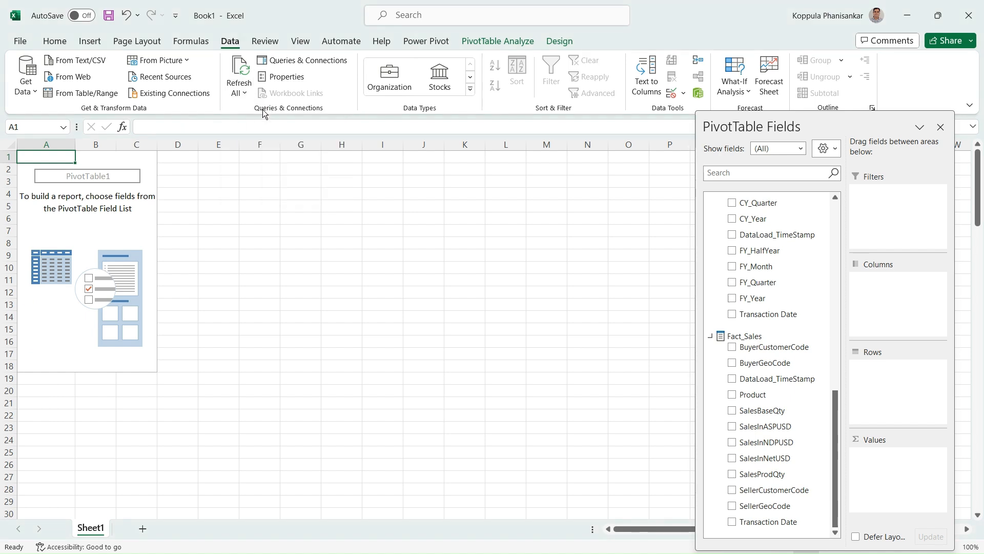
# Add SalesInASPUSD back to the PivotTable and try to move it from Rows into Values
pyautogui.click(732, 426)
pyautogui.moveTo(909, 368); pyautogui.dragTo(901, 465)
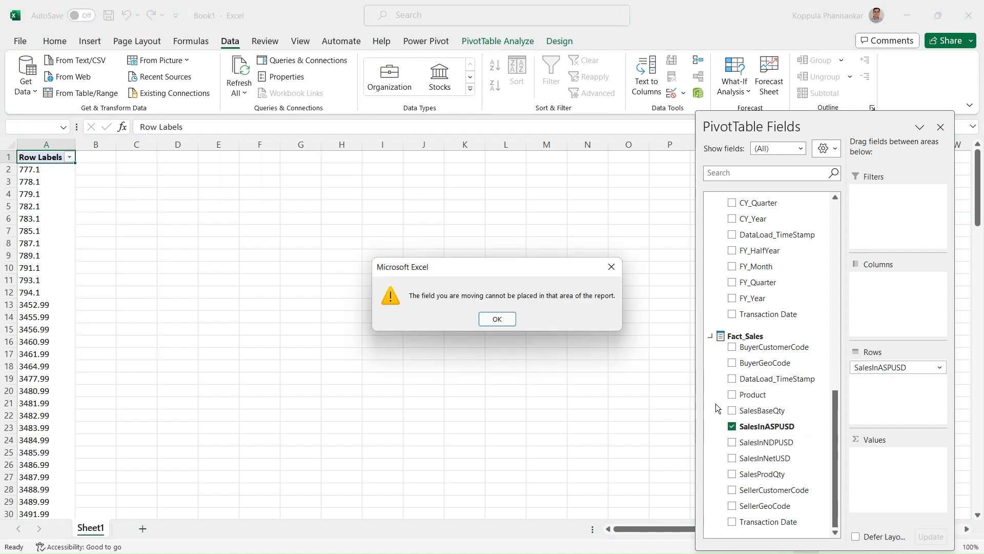
pyautogui.click(497, 320)
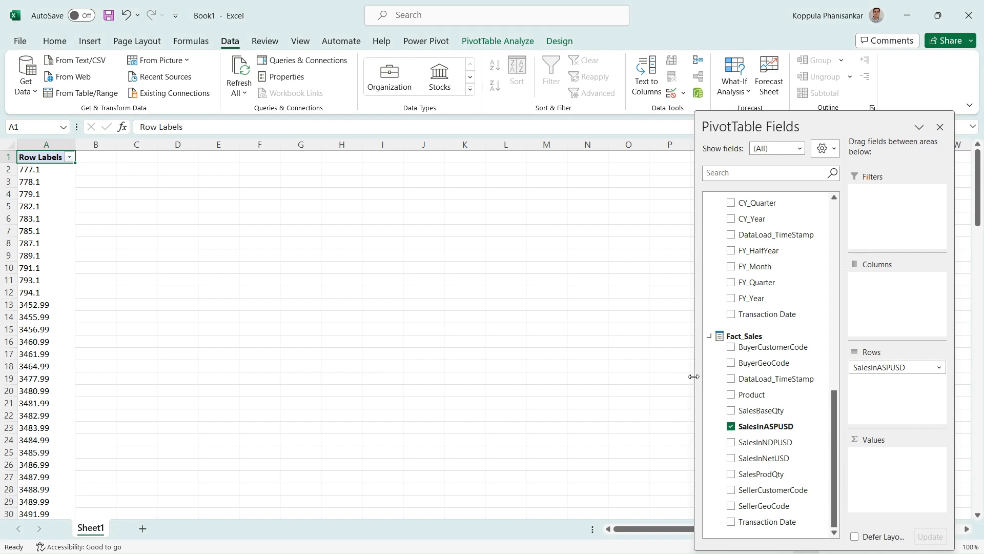
# Widen the PivotTable field list, dismiss the completed deployment and clear SalesInASPUSD from the PivotTable
pyautogui.moveTo(695, 377); pyautogui.dragTo(570, 355)
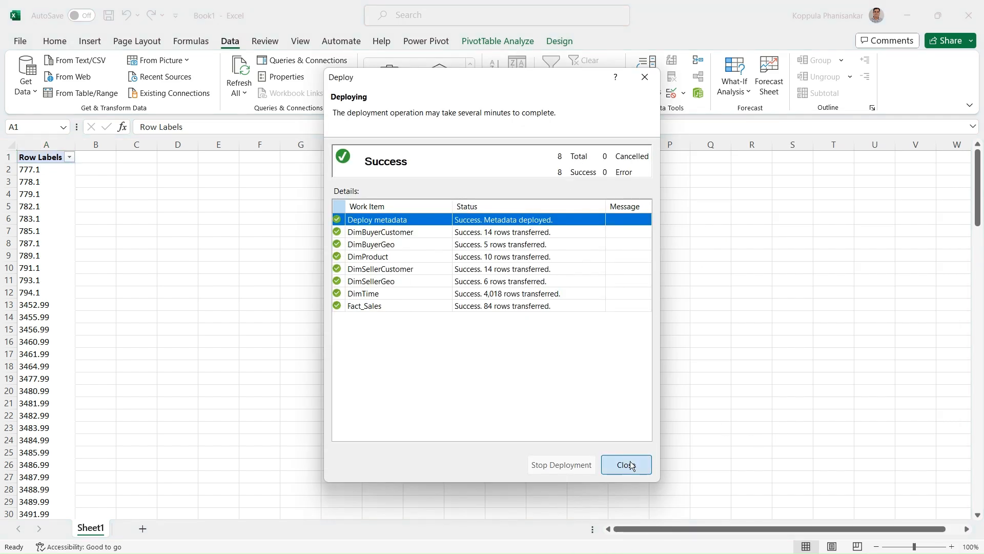
pyautogui.click(626, 464)
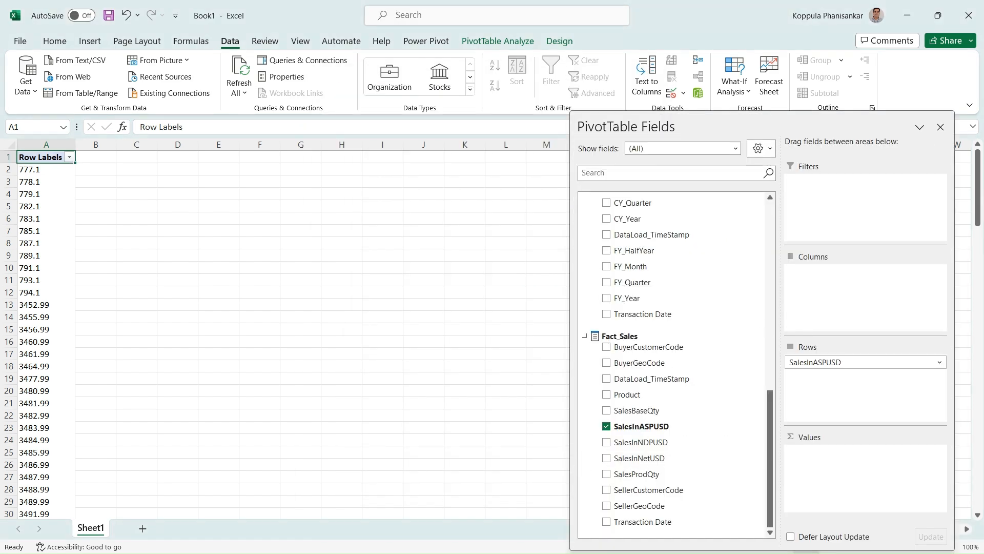
pyautogui.click(606, 426)
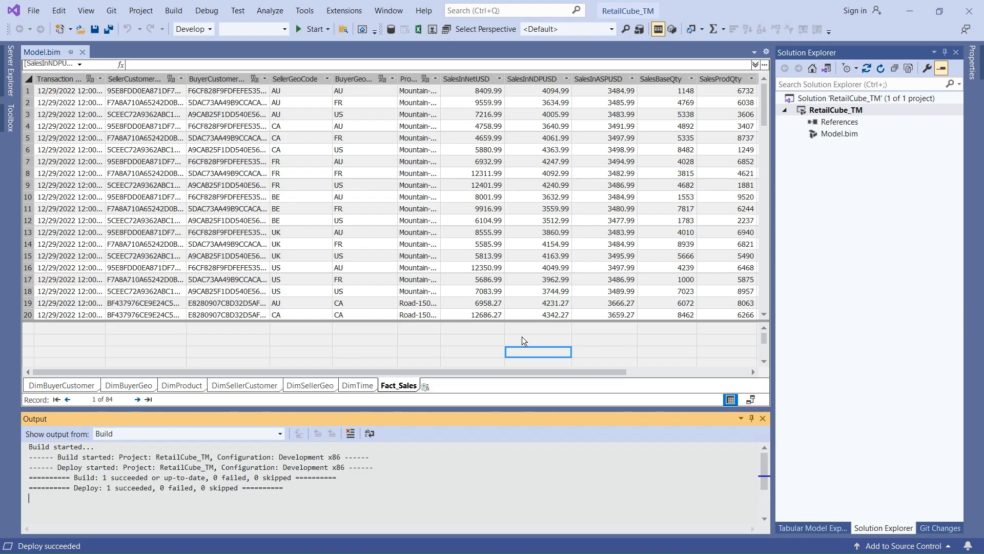
# Check the Data Type and Summarize By properties of the SalesInNetUSD column in Fact_Sales
pyautogui.click(460, 340)
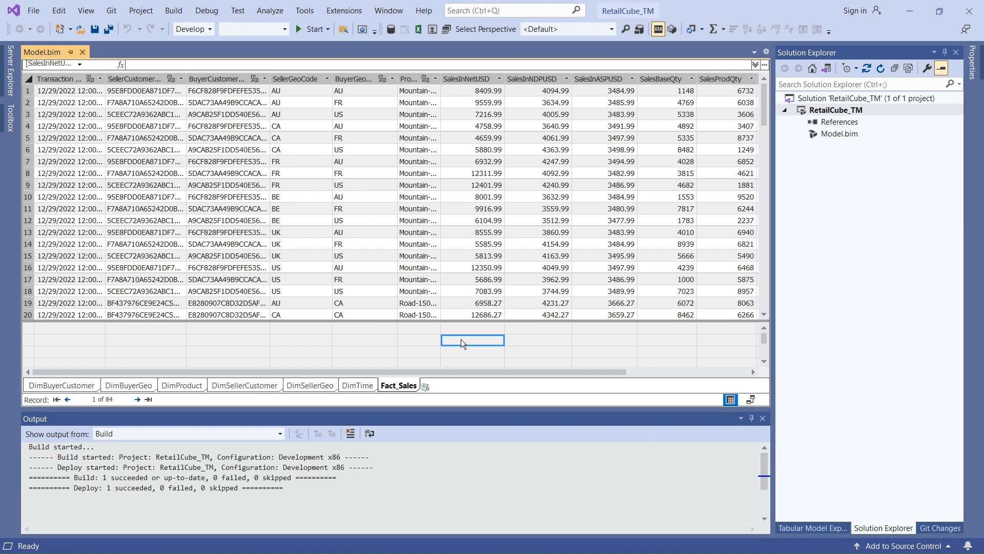
pyautogui.click(479, 218)
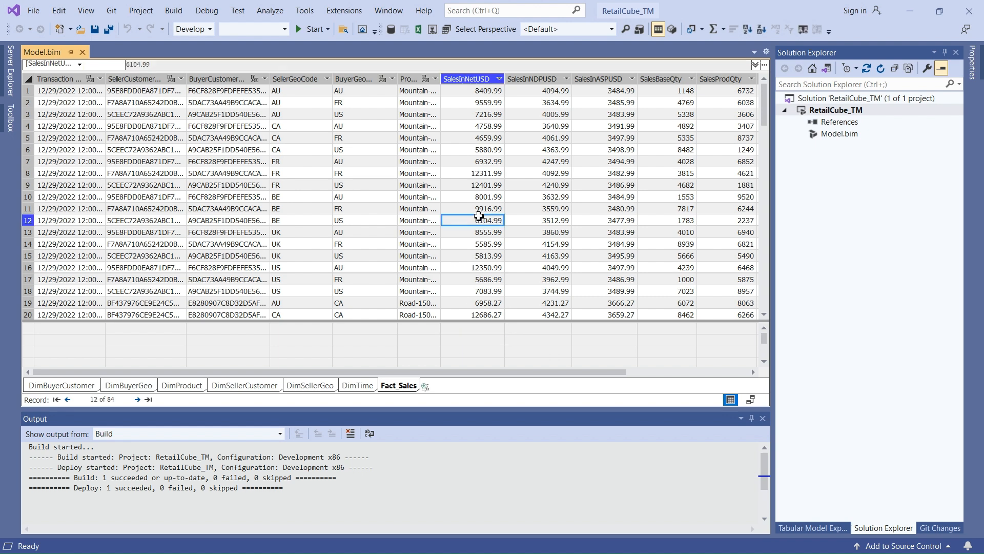
pyautogui.press('F4')
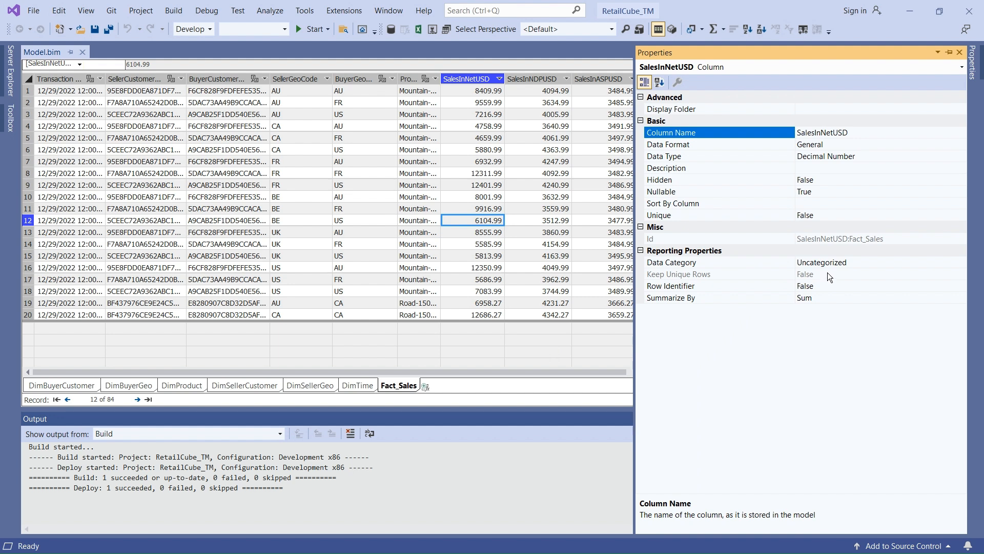
pyautogui.click(876, 157)
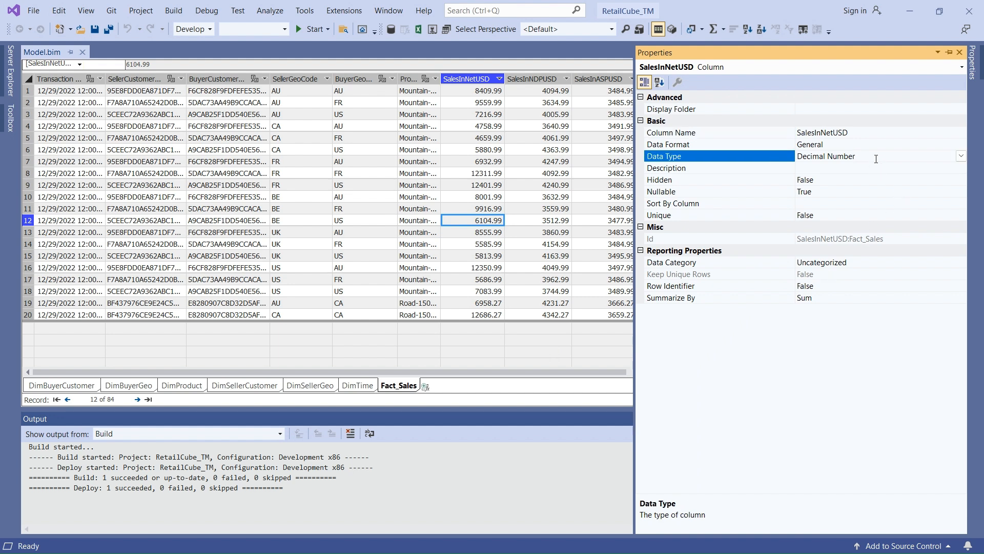
pyautogui.click(841, 299)
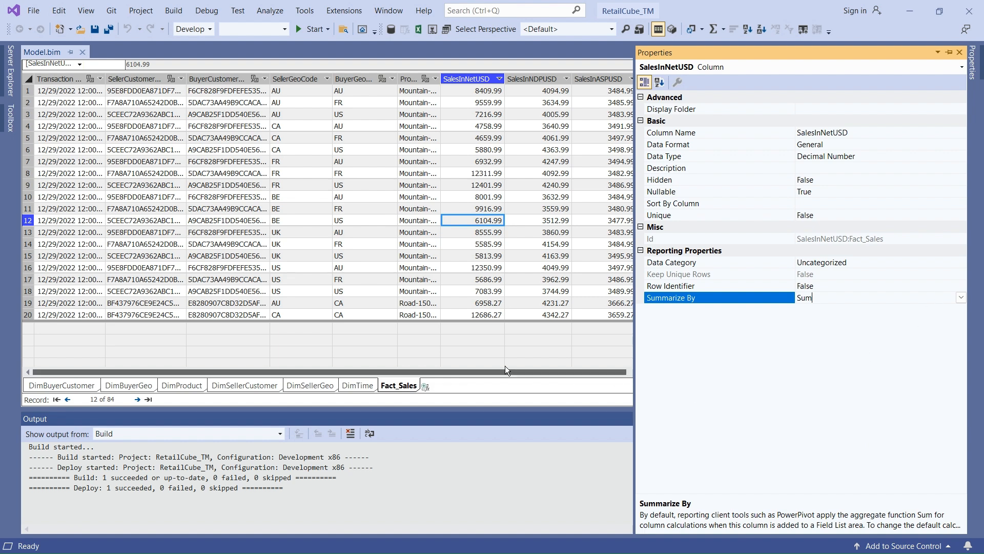
# Add a measure under the SalesInNetUSD column with the formula := SUM(Fact_Sales[SalesInNetUSD])
pyautogui.click(490, 336)
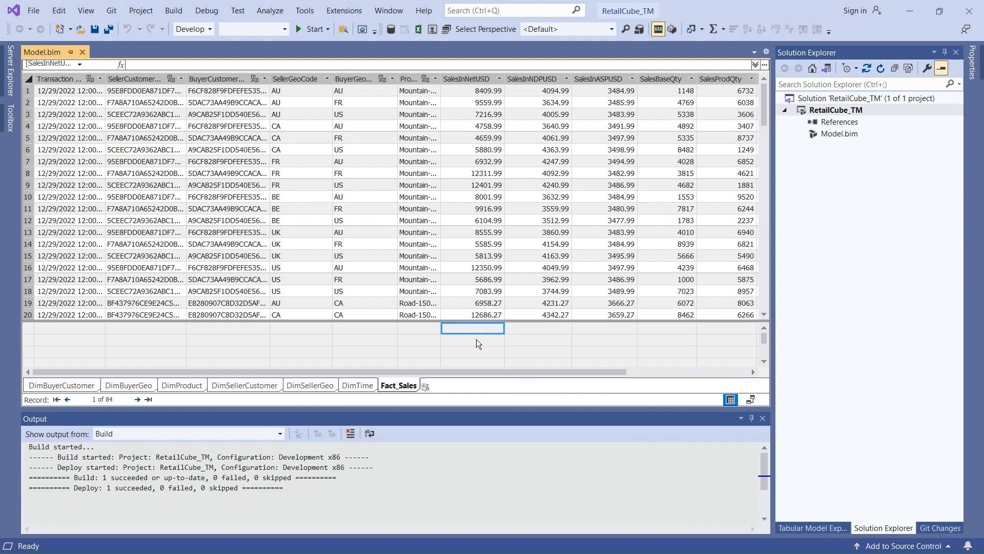
pyautogui.write('=')
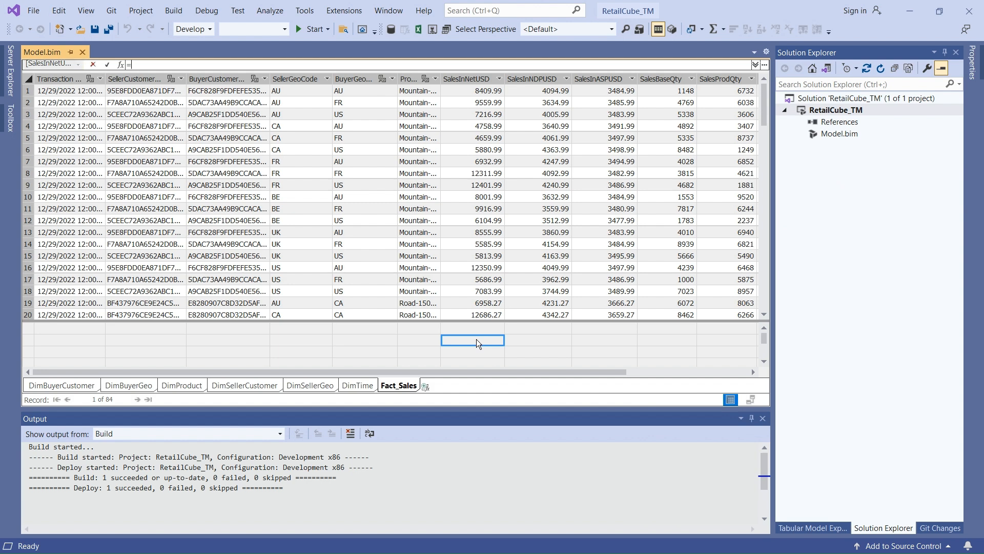
pyautogui.click(206, 62)
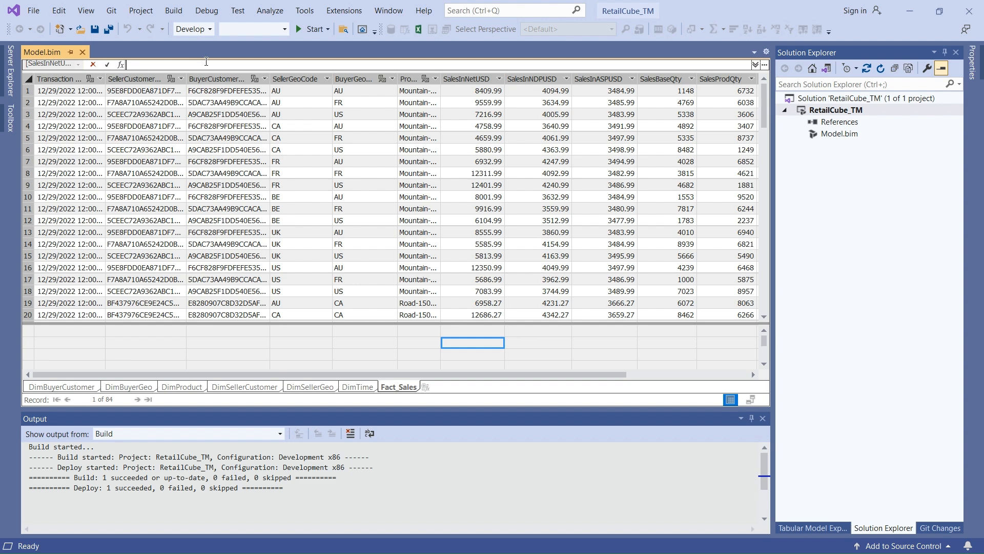
pyautogui.write('=')
pyautogui.press('Delete')
pyautogui.press('Delete')
pyautogui.write(':= SUM(')
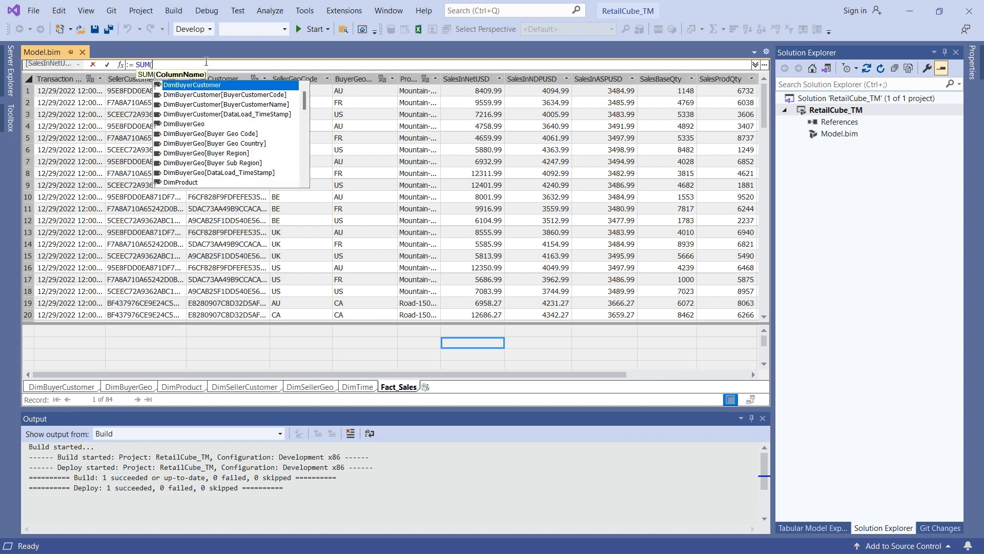
pyautogui.write('Sales')
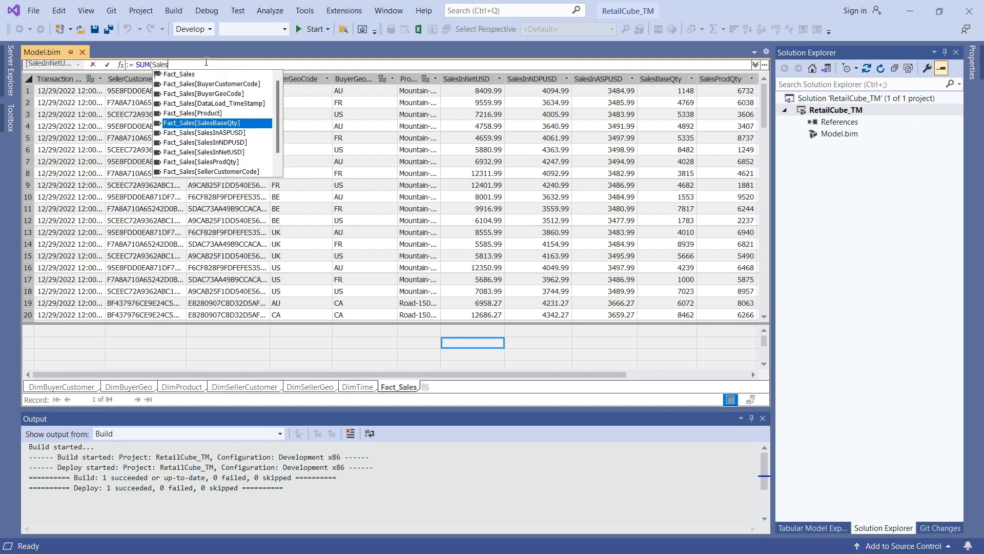
pyautogui.press('Down')
pyautogui.press('Down')
pyautogui.press('Down')
pyautogui.press('Tab')
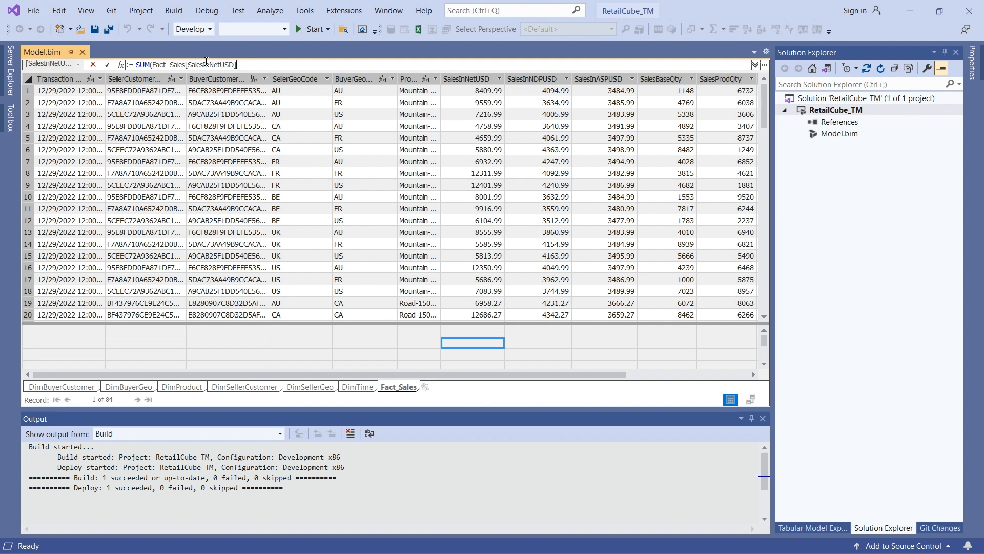
pyautogui.write(')')
pyautogui.press('Return')
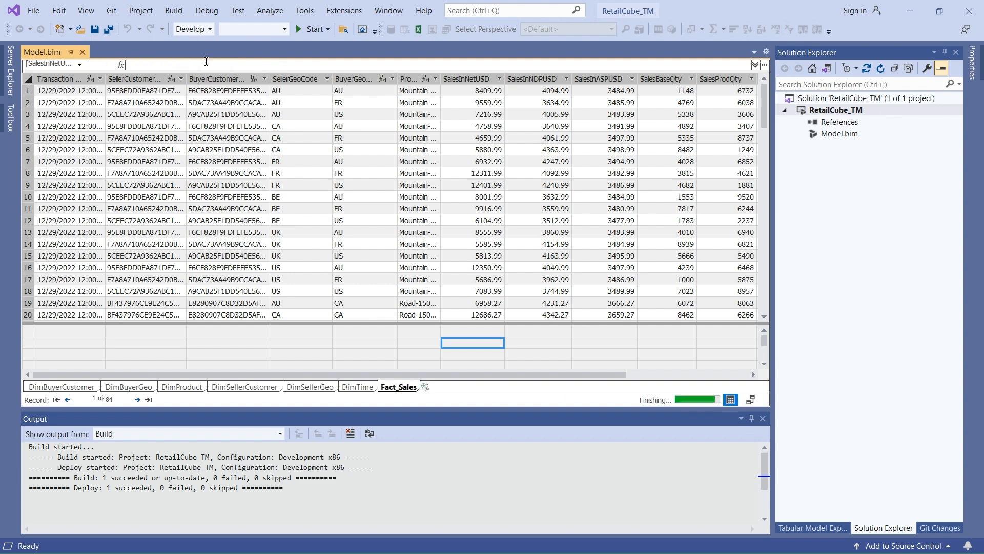
# Name the new measure under SalesInNetUSD Sum_SalesNetuSD, keeping its SUM formula
pyautogui.click(161, 65)
pyautogui.hotkey('shift', 'Home')
pyautogui.write('Sum_')
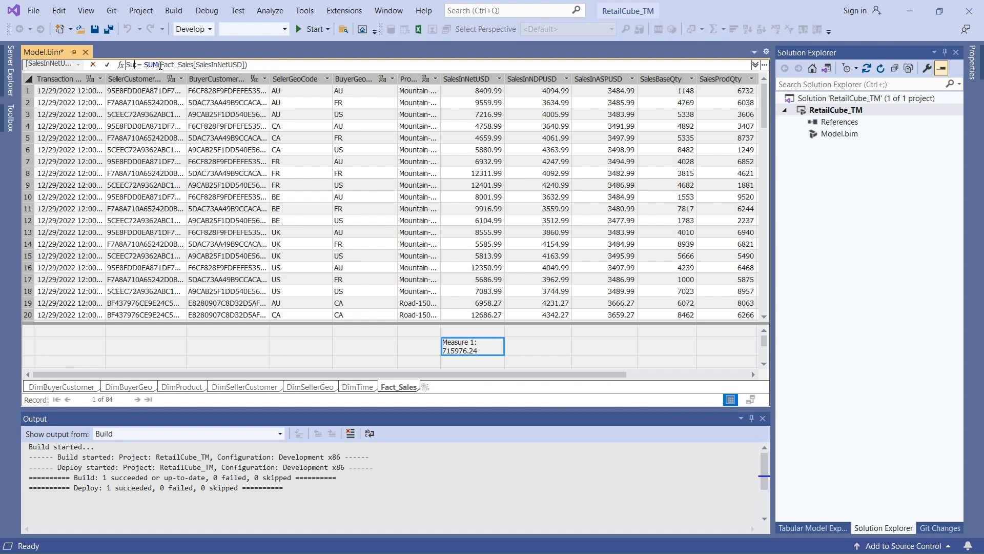
pyautogui.write('SalesNet')
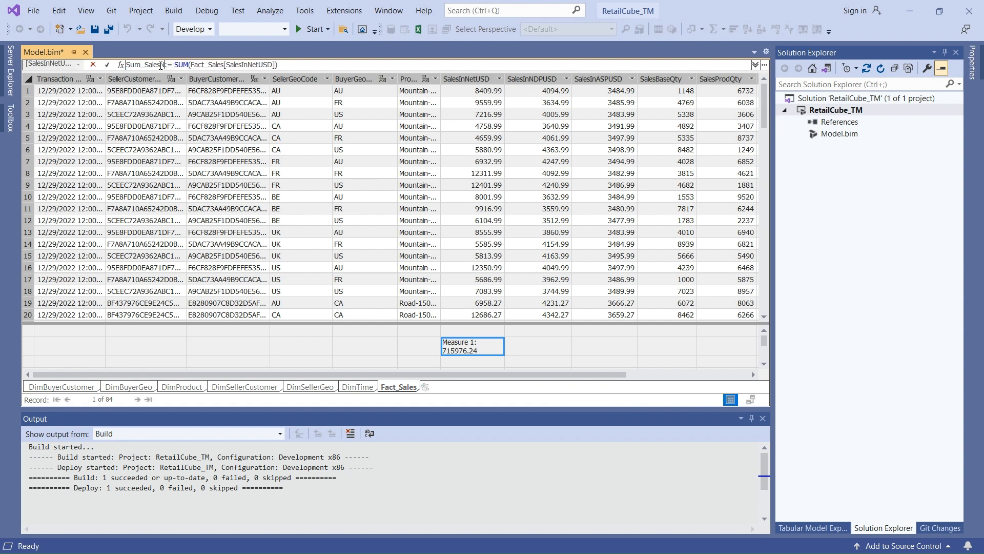
pyautogui.write('uSD')
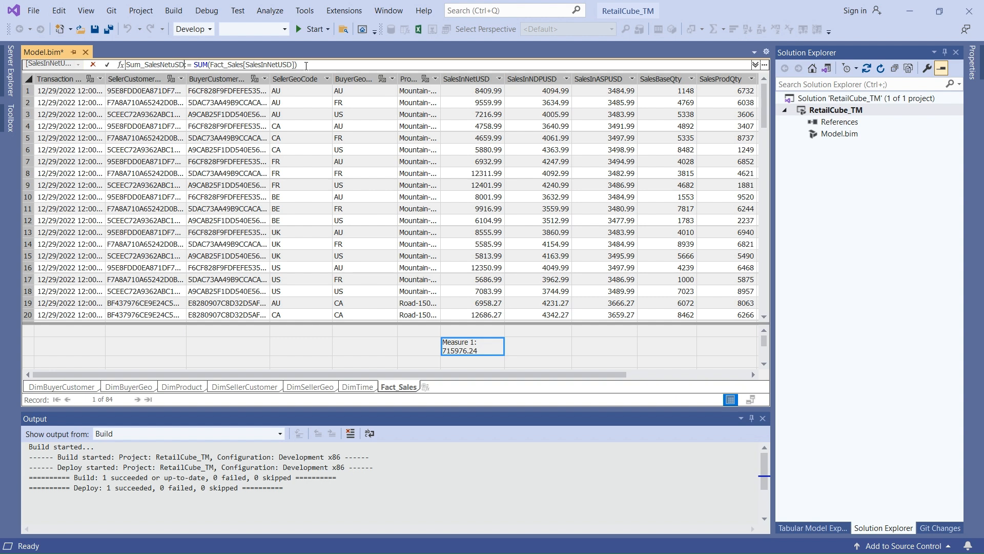
pyautogui.click(323, 64)
pyautogui.press('Return')
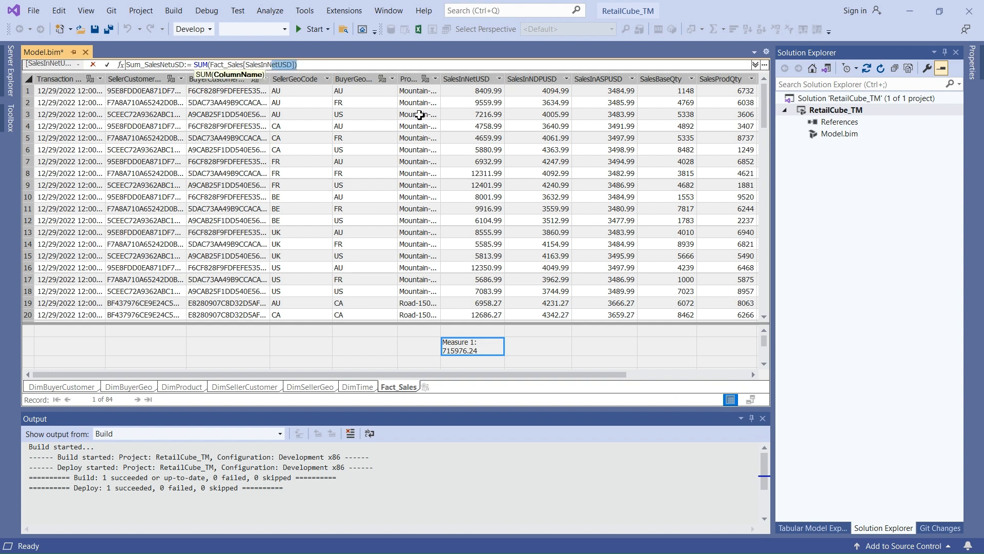
# Add a measure Sum_SalesNDPUSD under the SalesInNDPUSD column that sums Fact_Sales[SalesInNDPUSD]
pyautogui.click(533, 347)
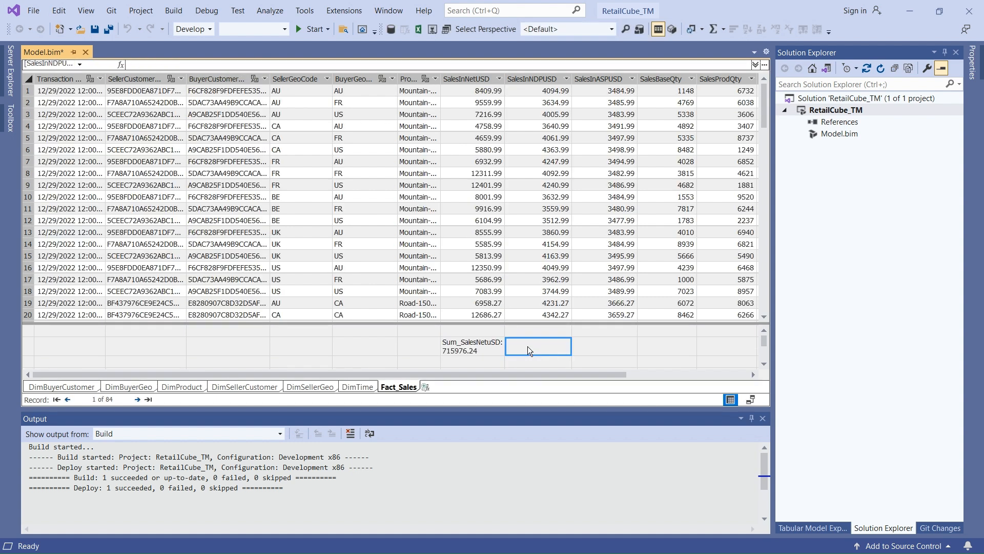
pyautogui.write(':=')
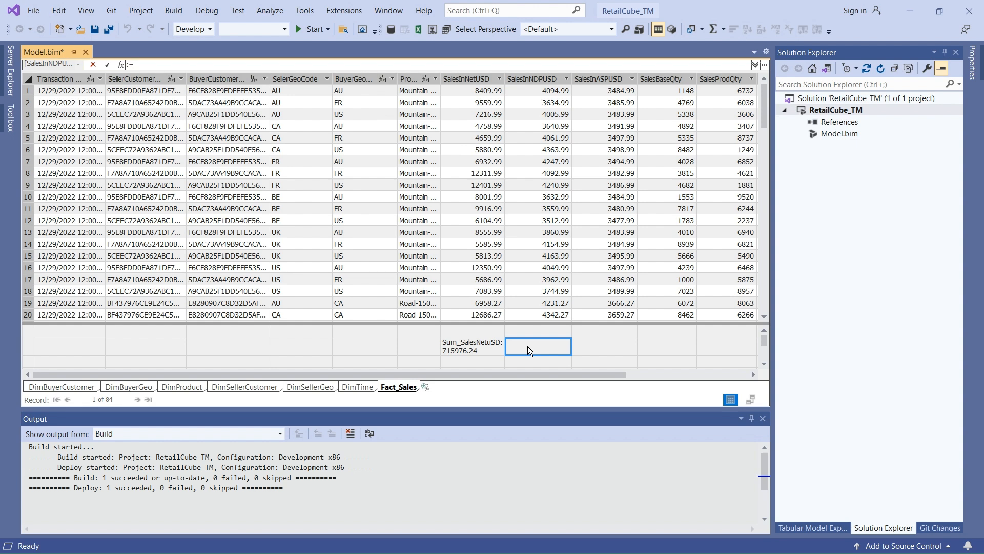
pyautogui.write('Sum(Sales')
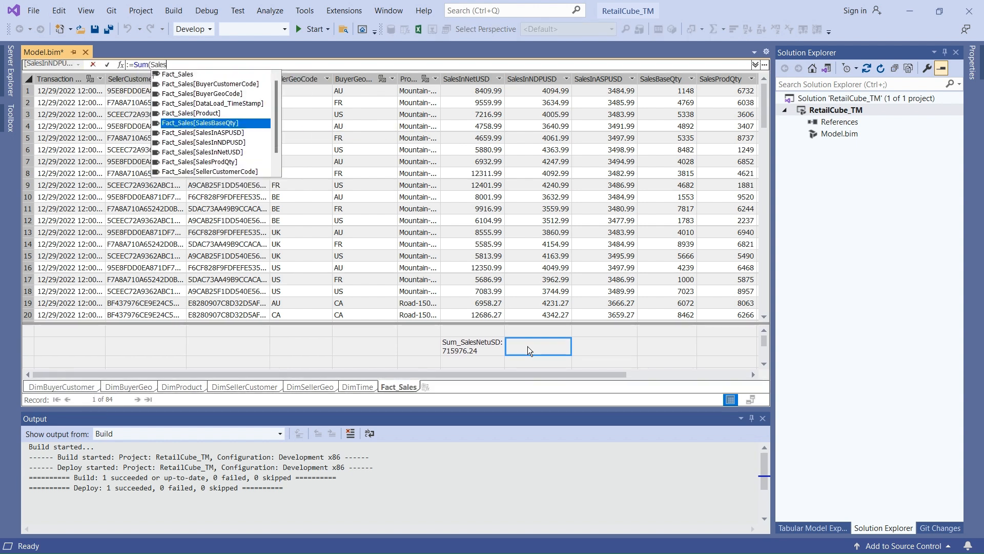
pyautogui.press('Tab')
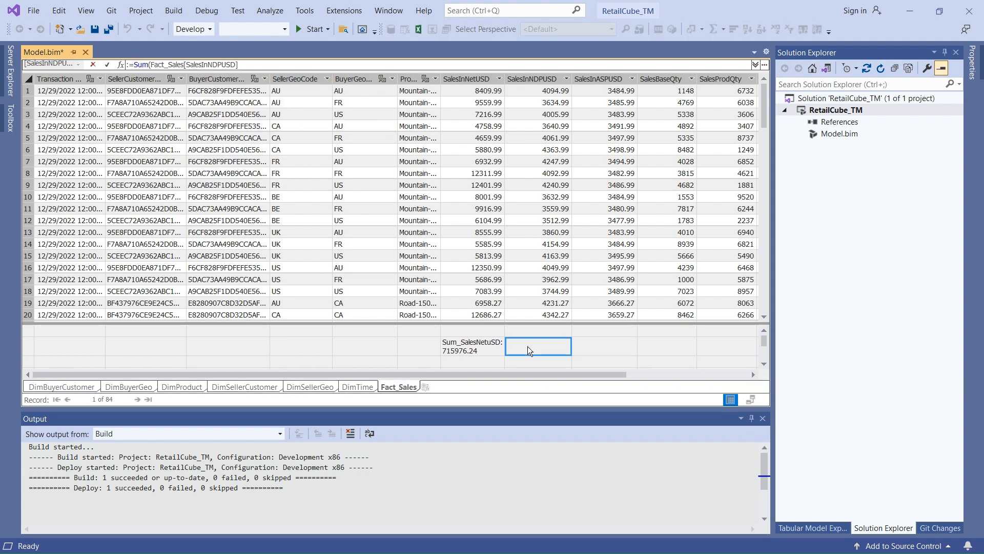
pyautogui.press('Home')
pyautogui.write('Sum_Sale')
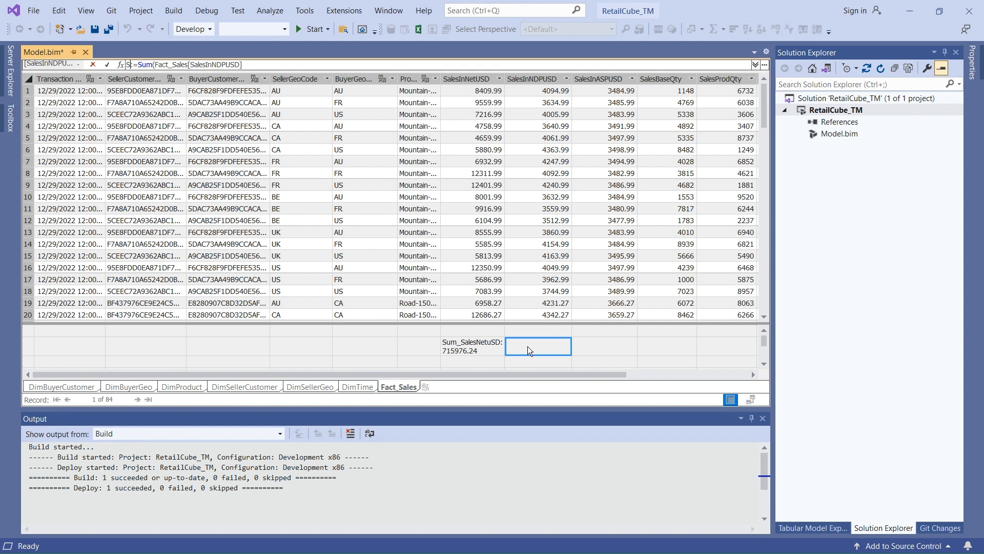
pyautogui.write('s')
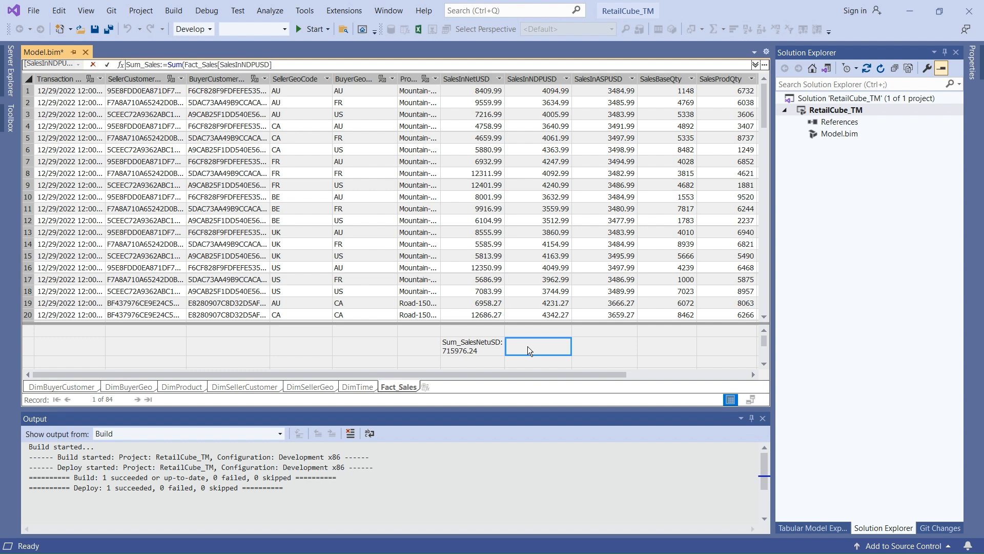
pyautogui.write('NDPUSD')
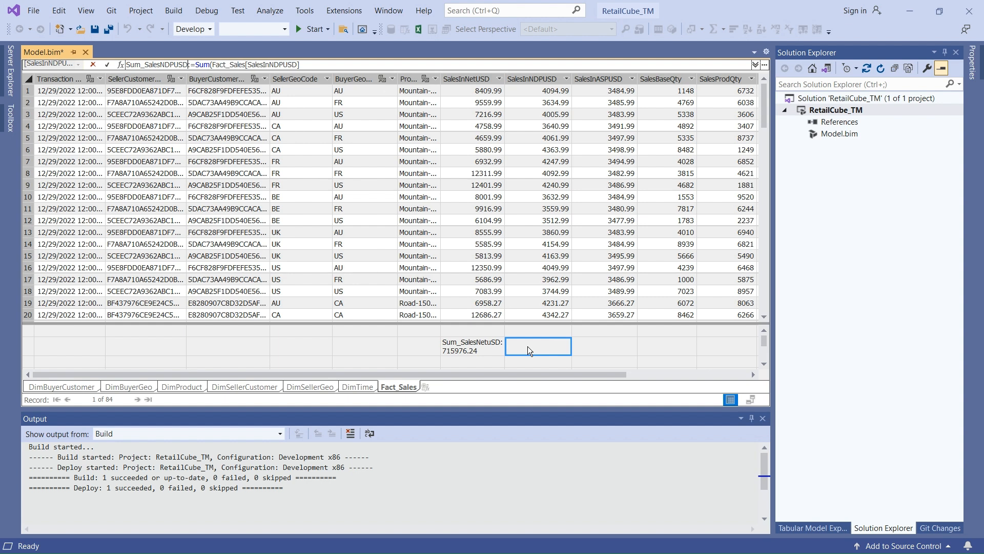
# Review the sales columns from SalesInNetUSD to SalesProdQty and the two measures created beneath them
pyautogui.click(605, 344)
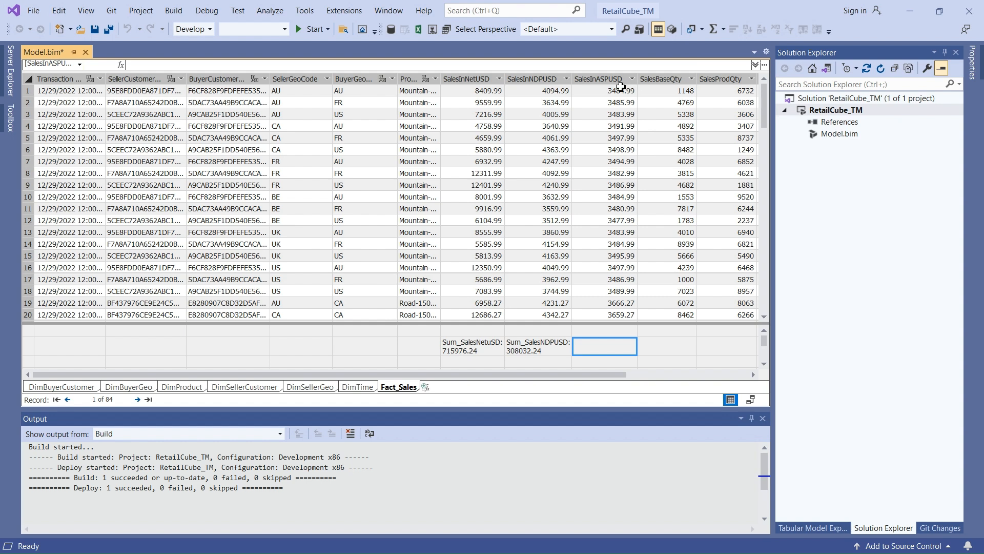
pyautogui.click(470, 78)
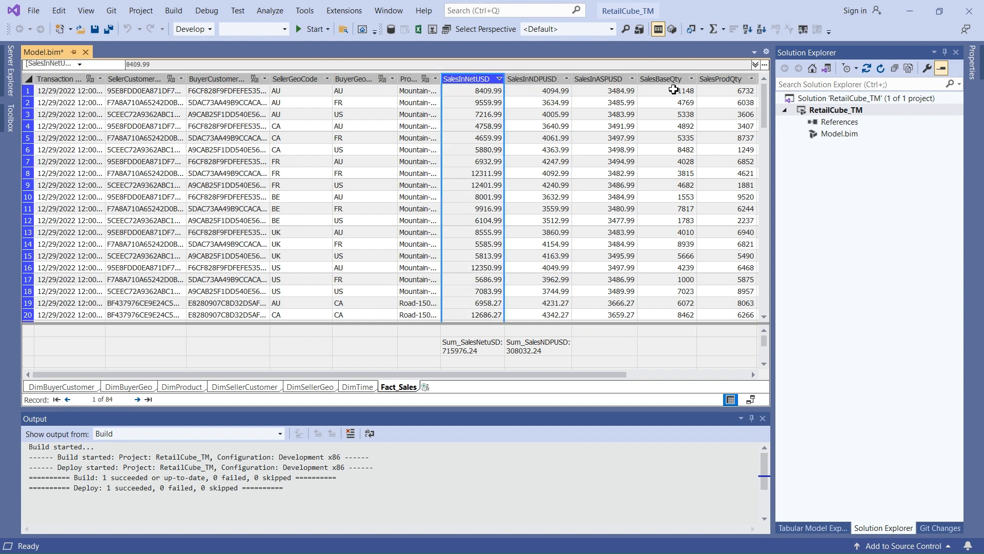
pyautogui.keyDown('shift'); pyautogui.click(719, 78); pyautogui.keyUp('shift')
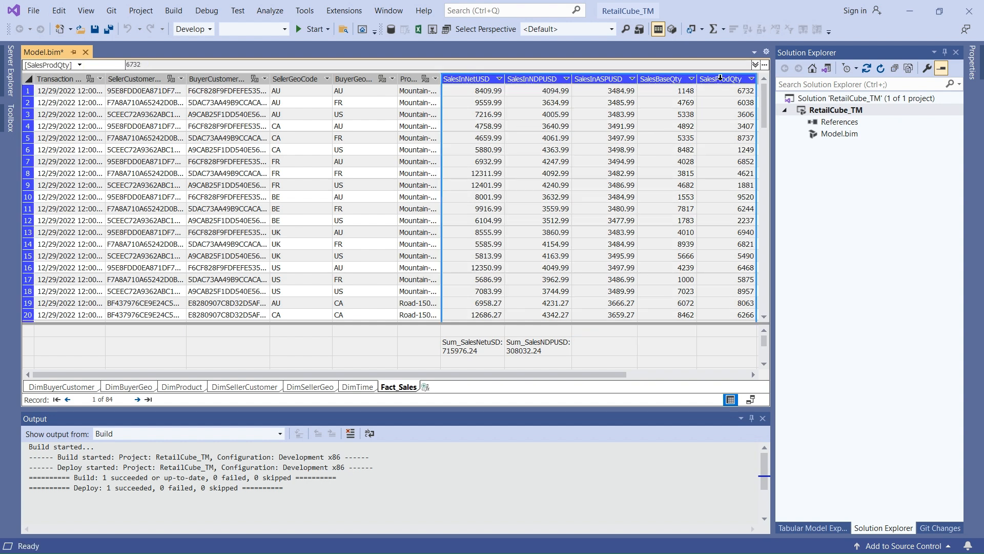
pyautogui.click(473, 346)
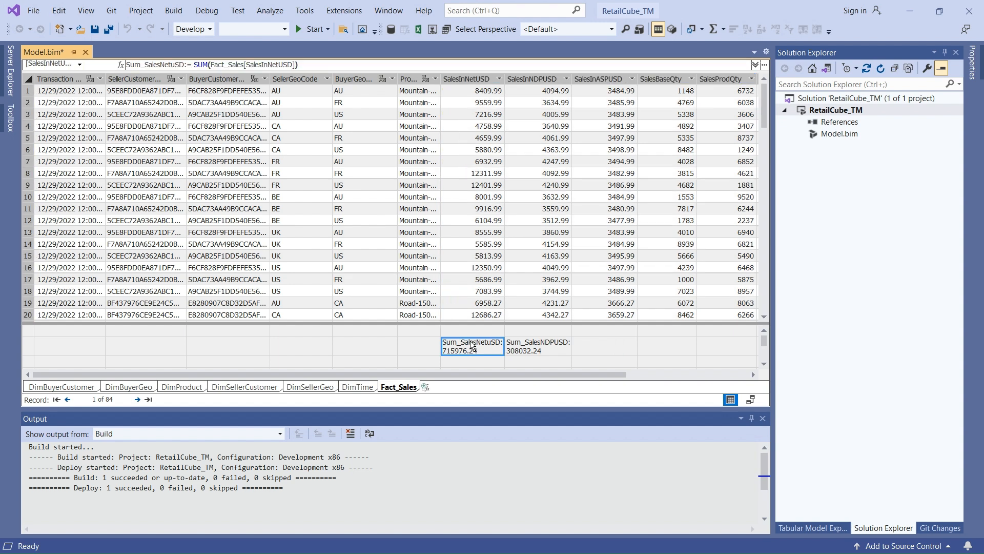
pyautogui.keyDown('shift'); pyautogui.click(539, 344); pyautogui.keyUp('shift')
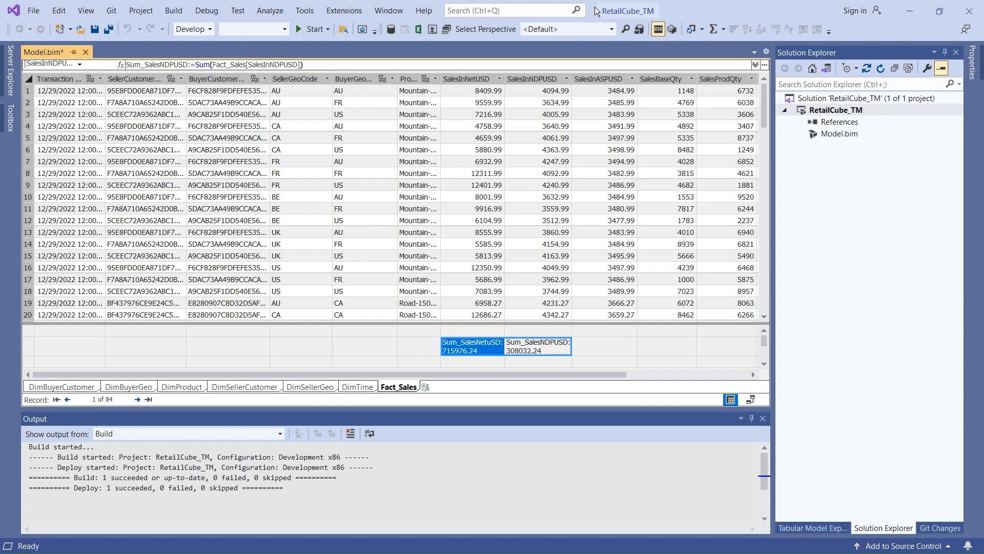
# Check the deployment server, database and model name in the RetailCube_TM project properties
pyautogui.rightClick(832, 109)
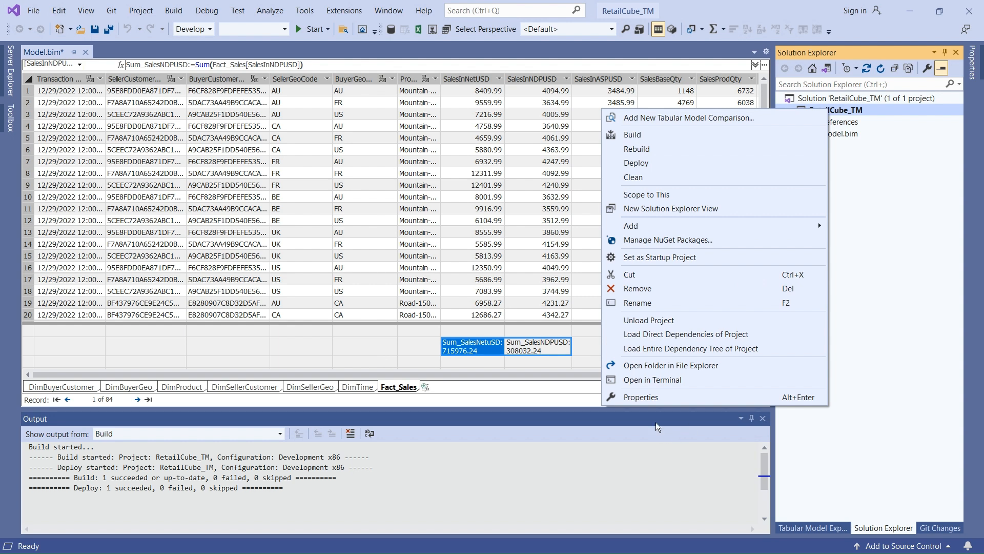
pyautogui.click(667, 400)
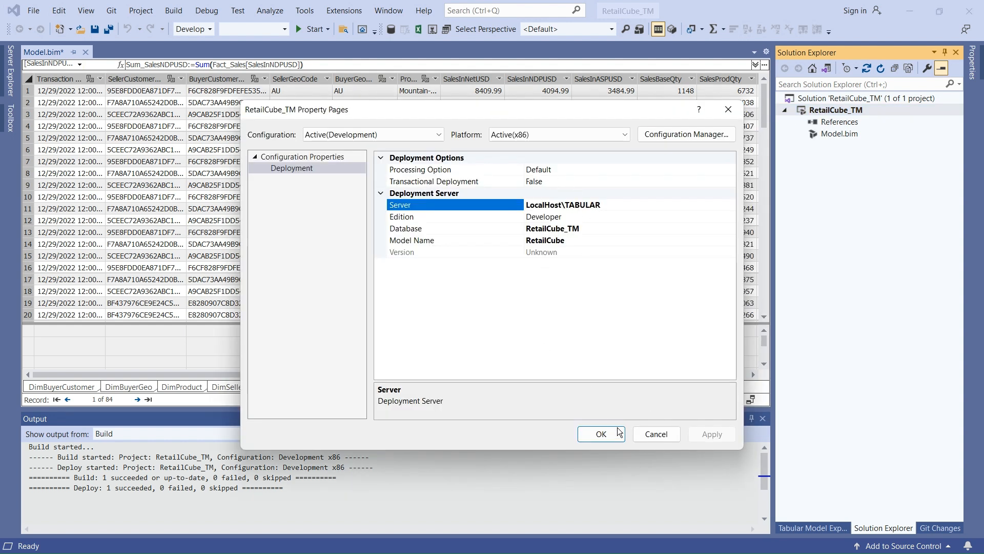
pyautogui.click(662, 433)
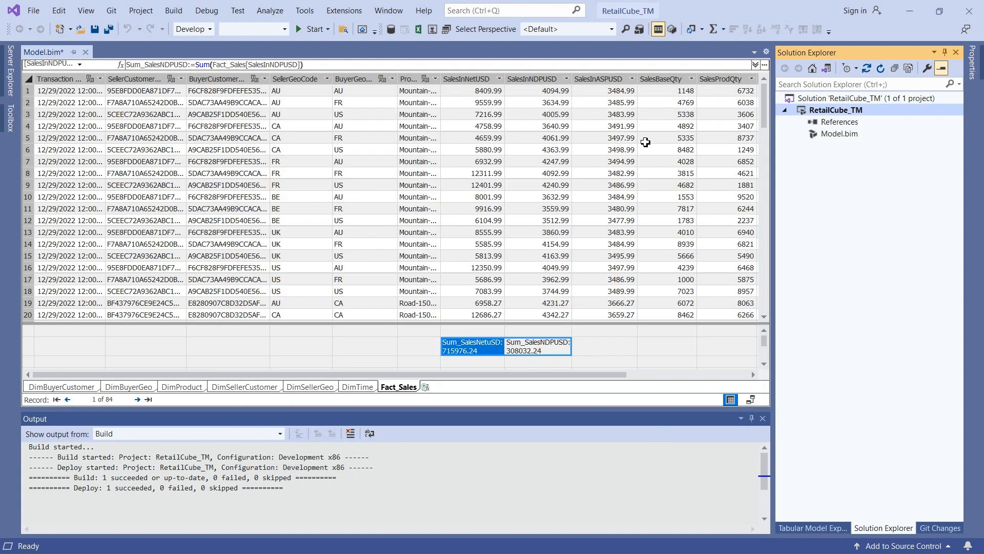
# Deploy the RetailCube_TM project with the new measures and dismiss the deployment dialog
pyautogui.rightClick(827, 109)
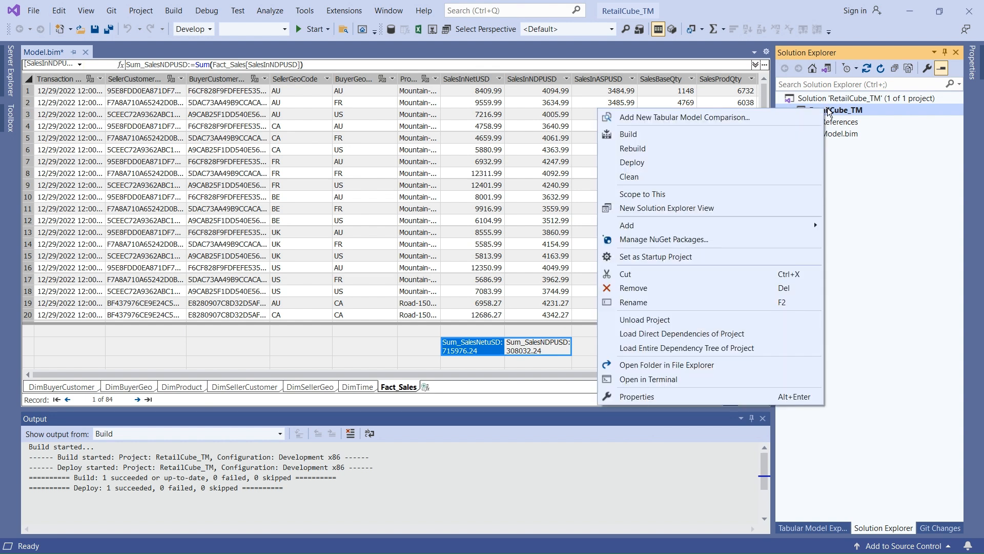
pyautogui.click(661, 162)
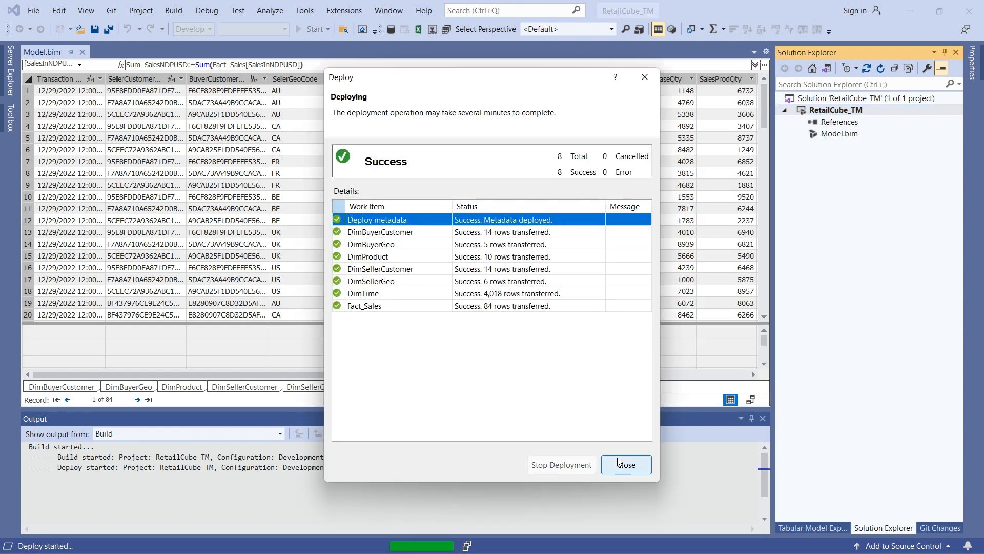
pyautogui.click(623, 463)
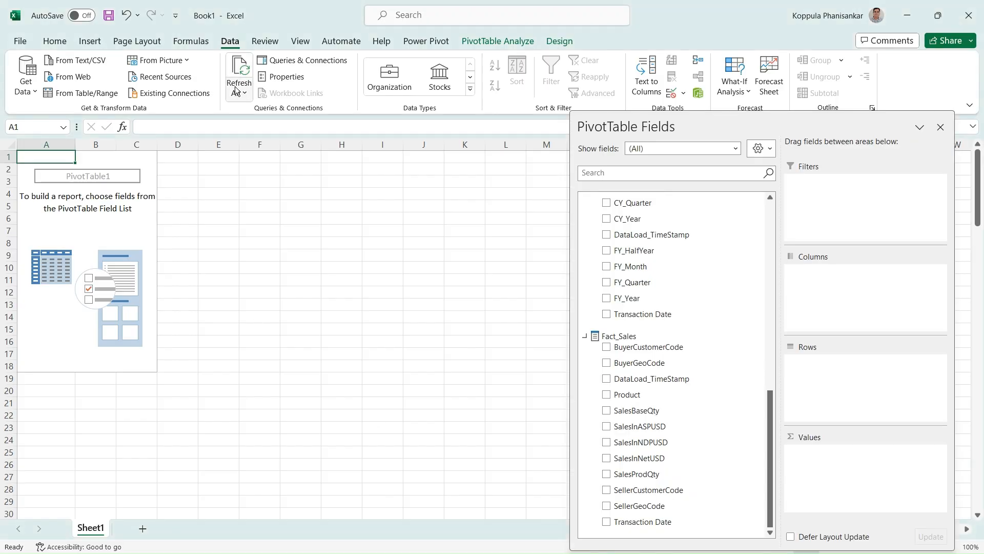
# Switch to Excel, refresh all workbook data and bring the Fact_Sales measures into view in the PivotTable field list
pyautogui.click(239, 93)
pyautogui.click(253, 110)
pyautogui.moveTo(767, 380); pyautogui.dragTo(754, 190)
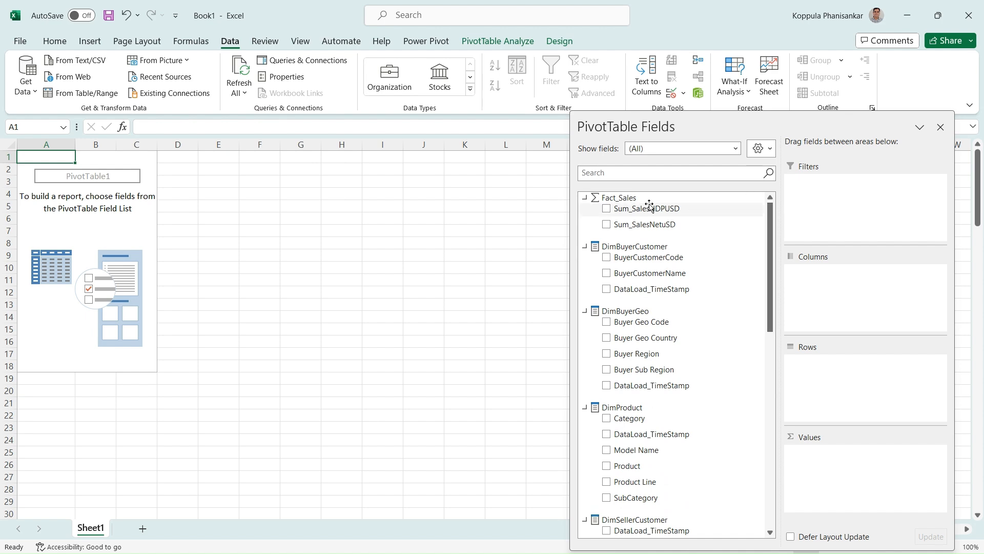
# Add the Sum_SalesNDPUSD and Sum_SalesNetuSD measures to the PivotTable values
pyautogui.click(607, 209)
pyautogui.click(606, 224)
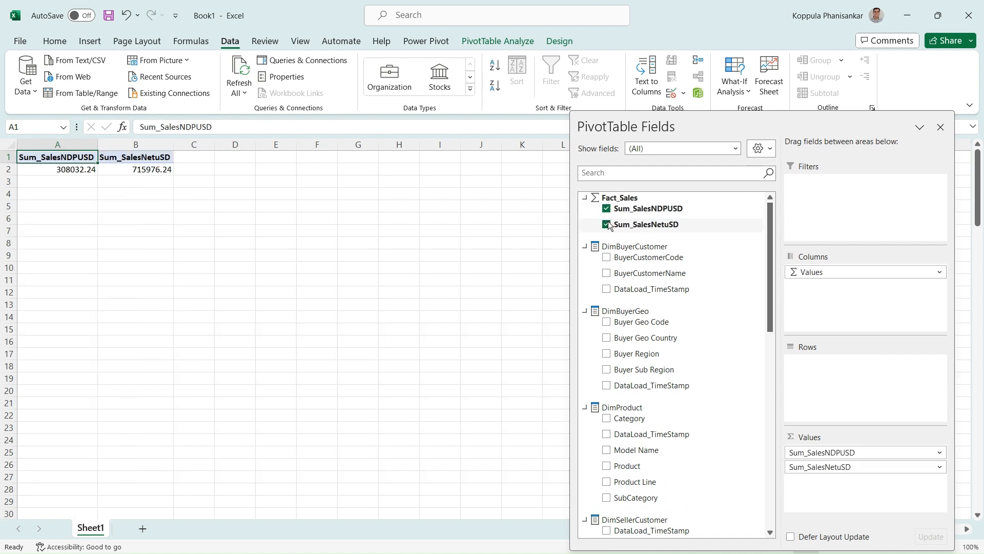
pyautogui.moveTo(771, 267); pyautogui.dragTo(794, 525)
pyautogui.click(607, 442)
pyautogui.click(607, 442)
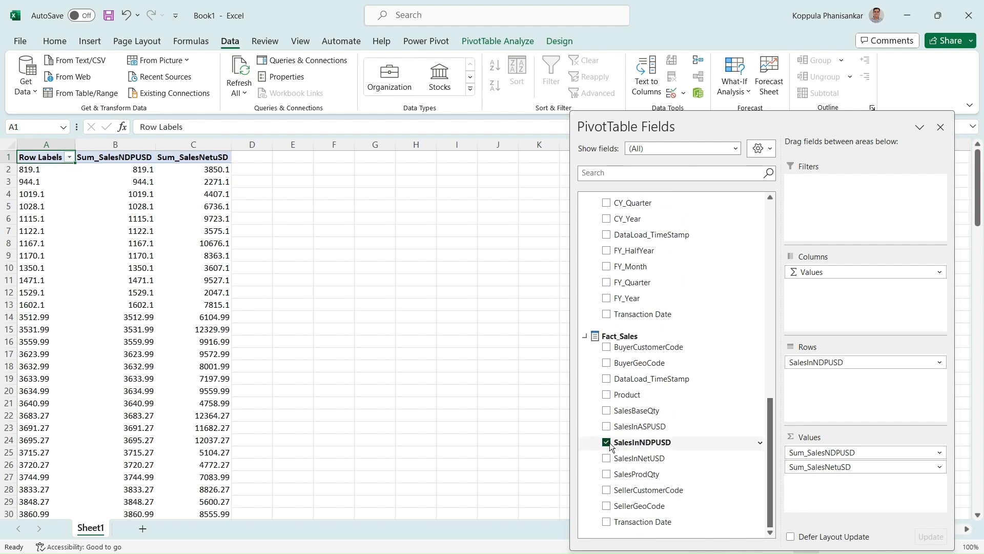
# Break the measures down by the DimTime fields FY_Month and Transaction Date in the PivotTable rows
pyautogui.moveTo(771, 420); pyautogui.dragTo(764, 367)
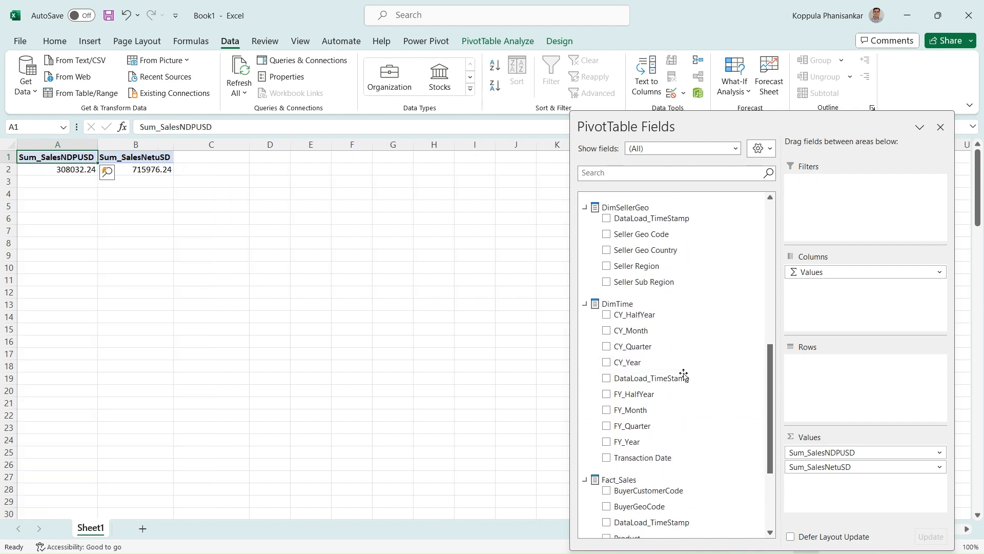
pyautogui.click(606, 409)
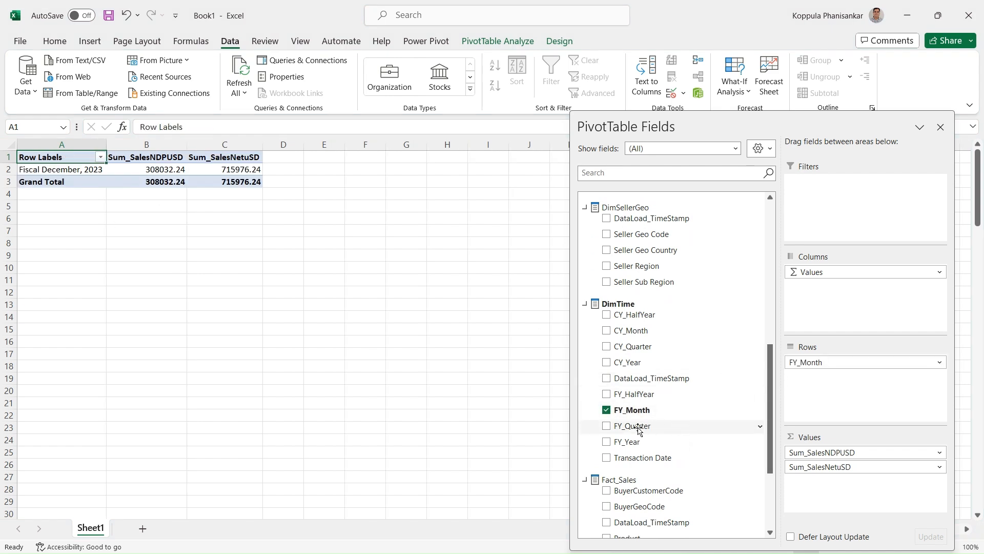
pyautogui.click(606, 458)
# Compare the PivotTable's grand totals with the two measures under Fact_Sales in the Visual Studio project
pyautogui.moveTo(148, 185)
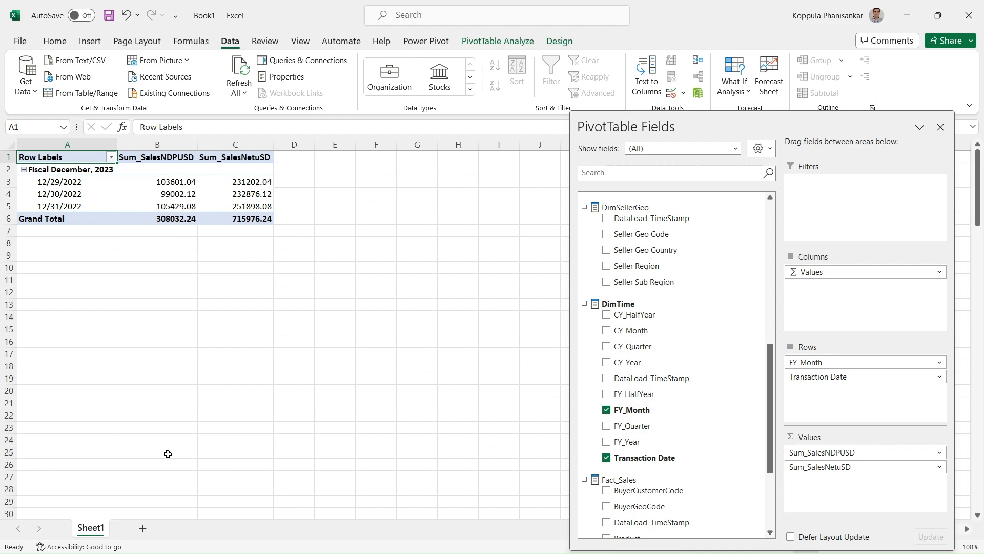
pyautogui.hotkey('alt', 'Tab')
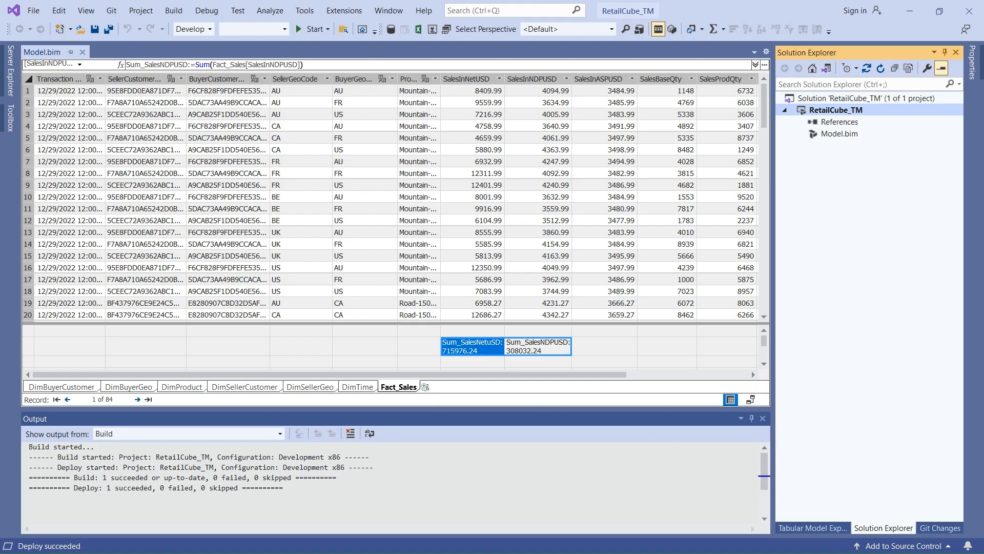
pyautogui.hotkey('alt', 'Tab')
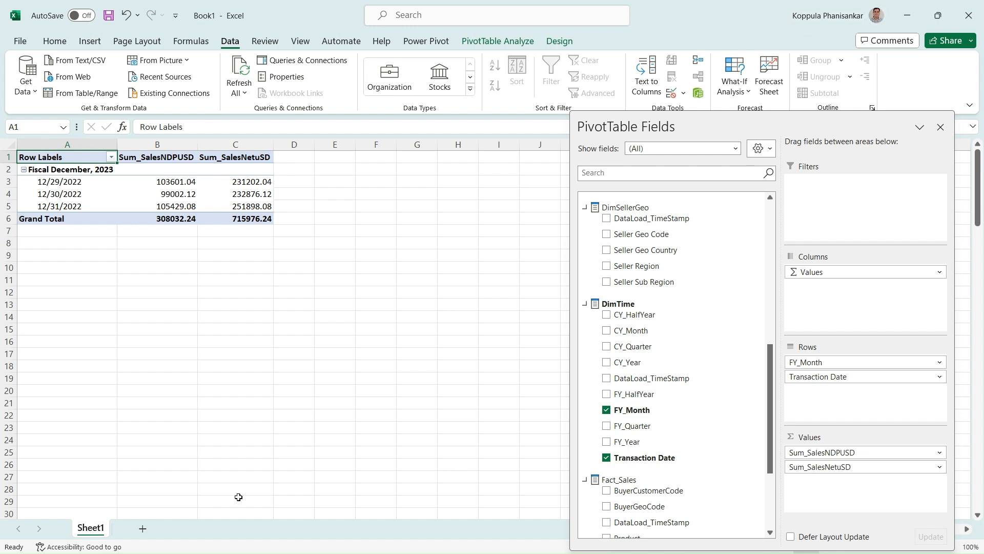
pyautogui.hotkey('alt', 'Tab')
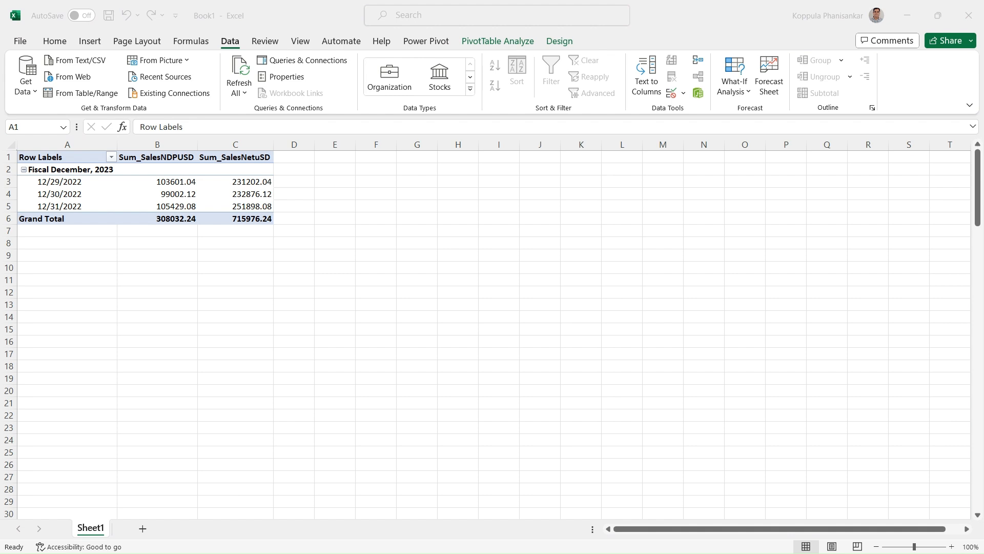
# Open Power BI Desktop and set up a live Analysis Services connection to server Localhost\Tabular with database RetailCube
pyautogui.hotkey('alt', 'Tab')
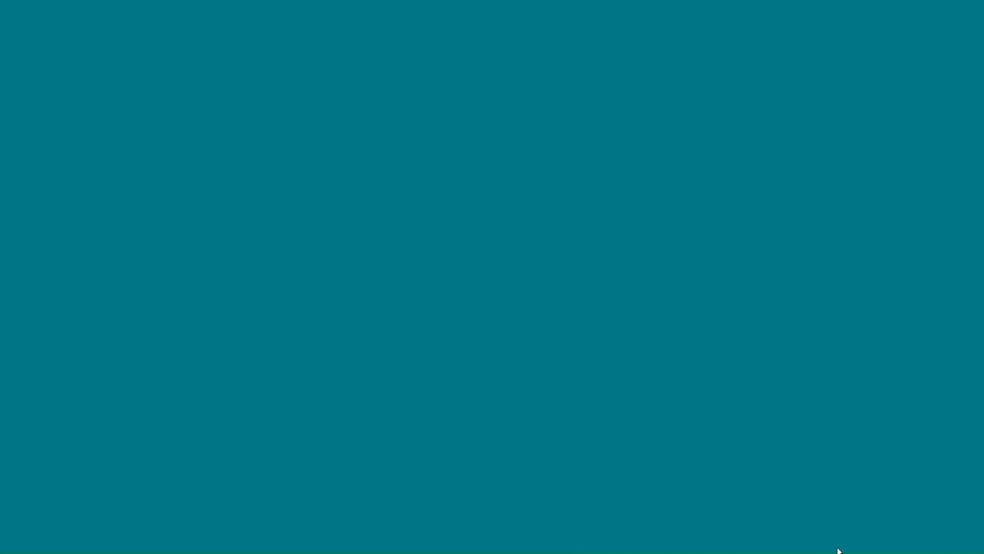
pyautogui.moveTo(759, 553); pyautogui.dragTo(600, 60)
pyautogui.doubleClick(600, 61)
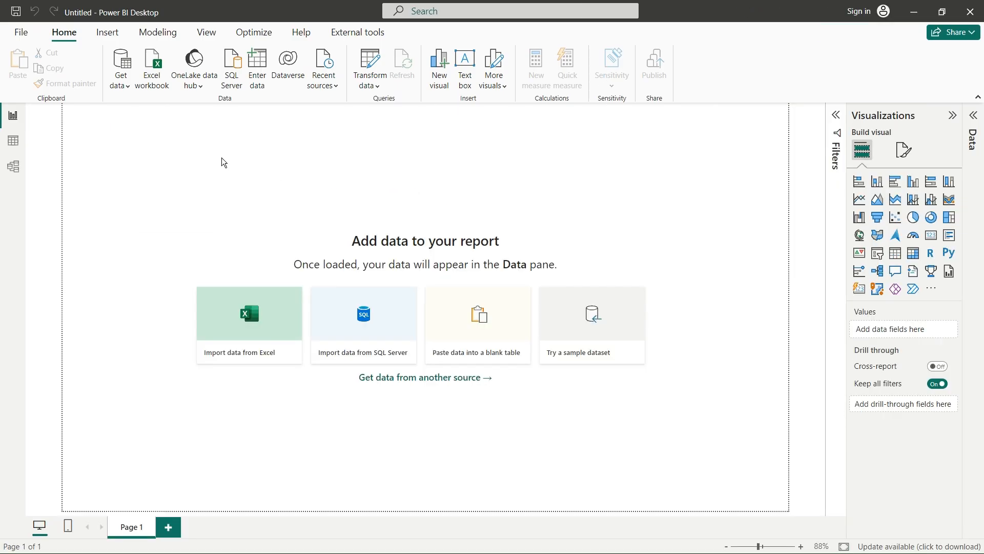
pyautogui.click(122, 82)
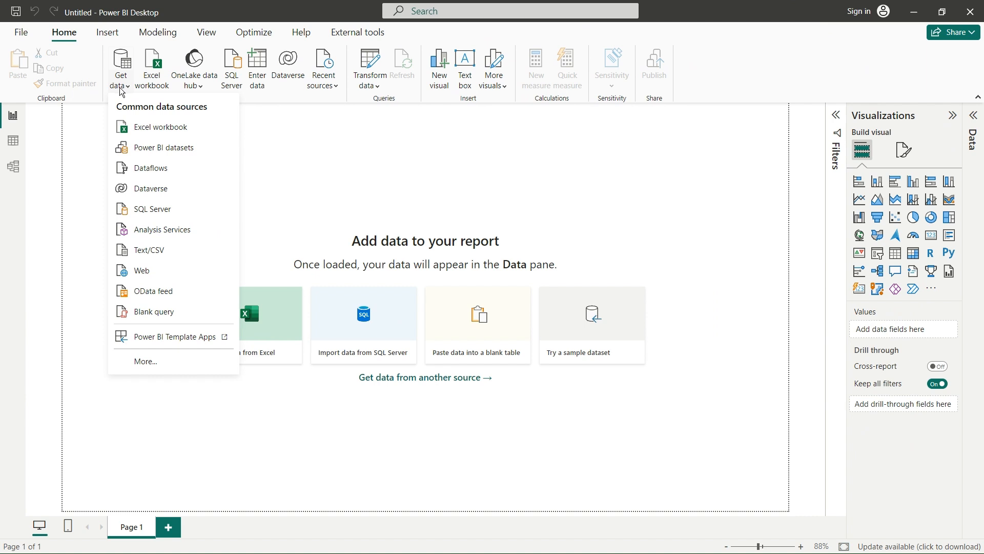
pyautogui.click(157, 229)
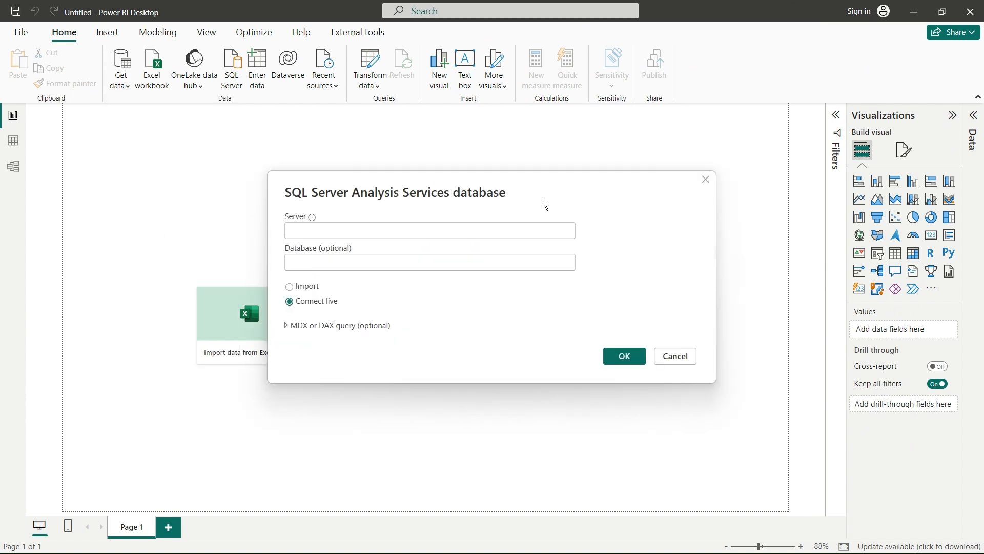
pyautogui.write('Localhost')
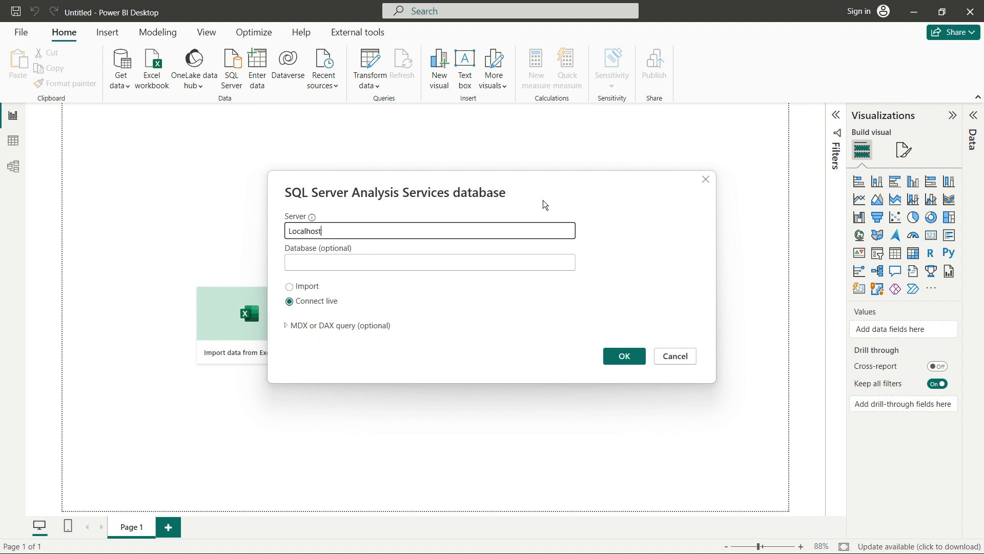
pyautogui.write('\\Tabular')
pyautogui.press('Tab')
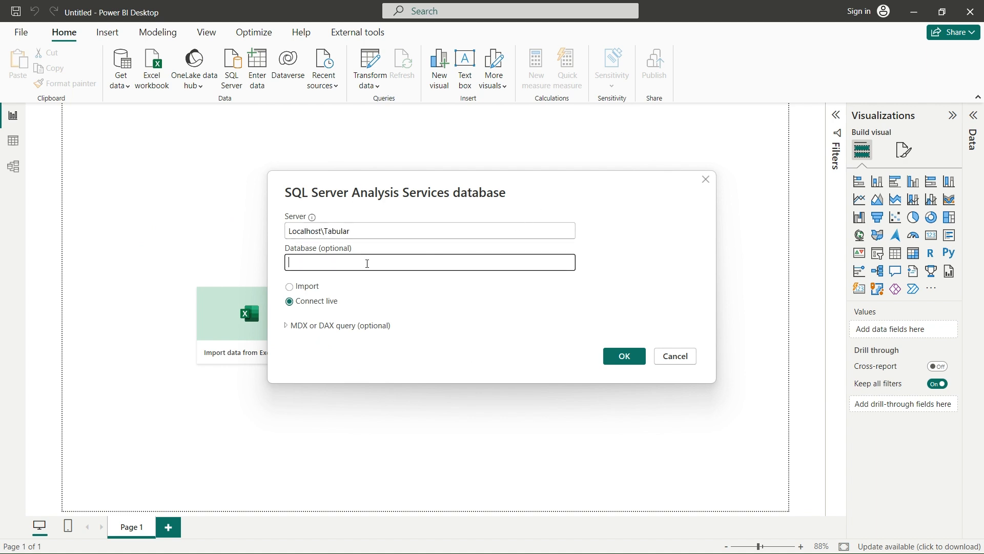
pyautogui.write('RetailCube')
pyautogui.click(624, 356)
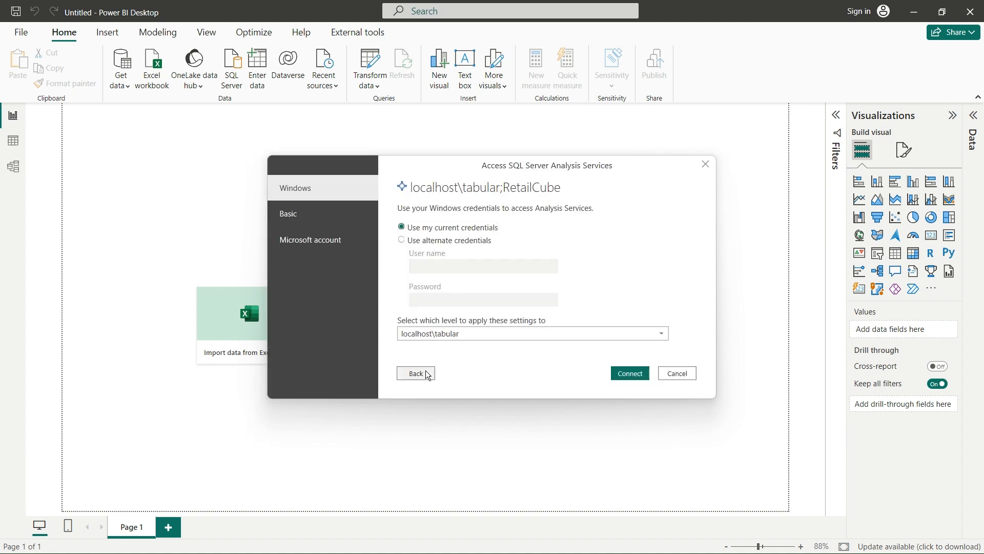
# Go back to the connection settings and correct the database name to RetailCube_TM
pyautogui.click(416, 374)
pyautogui.click(345, 265)
pyautogui.write('_TM')
pyautogui.click(627, 357)
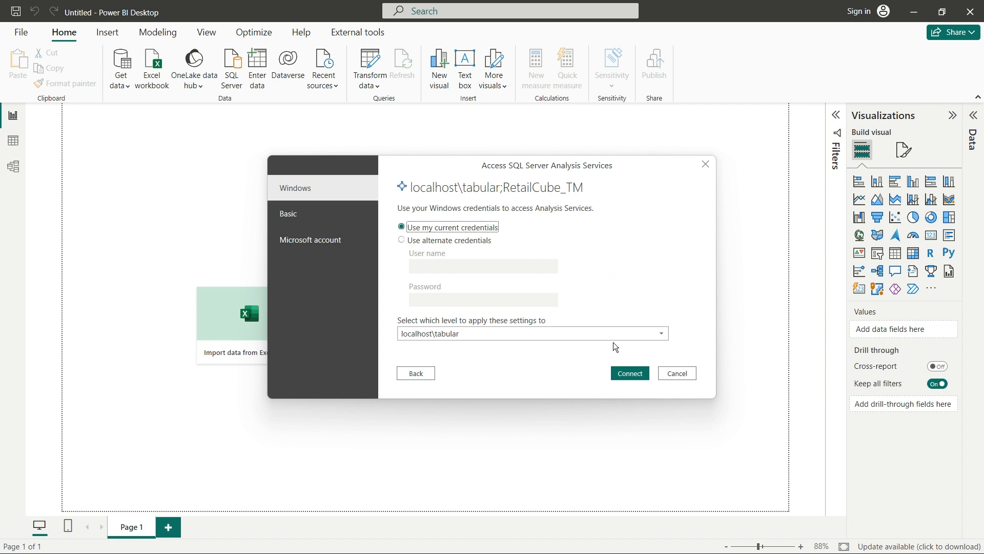
# Connect with the current Windows credentials and load the RetailCube model into the report
pyautogui.click(639, 372)
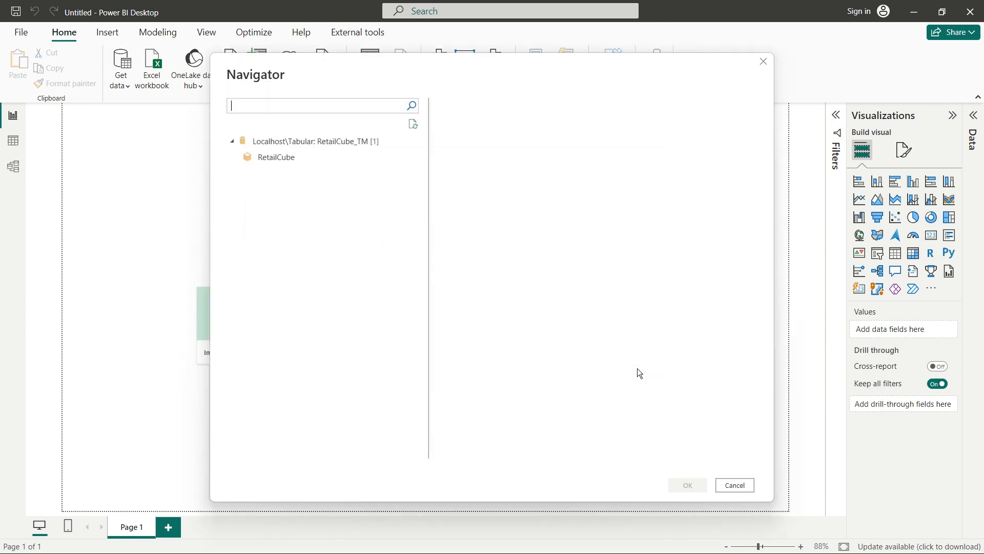
pyautogui.click(277, 157)
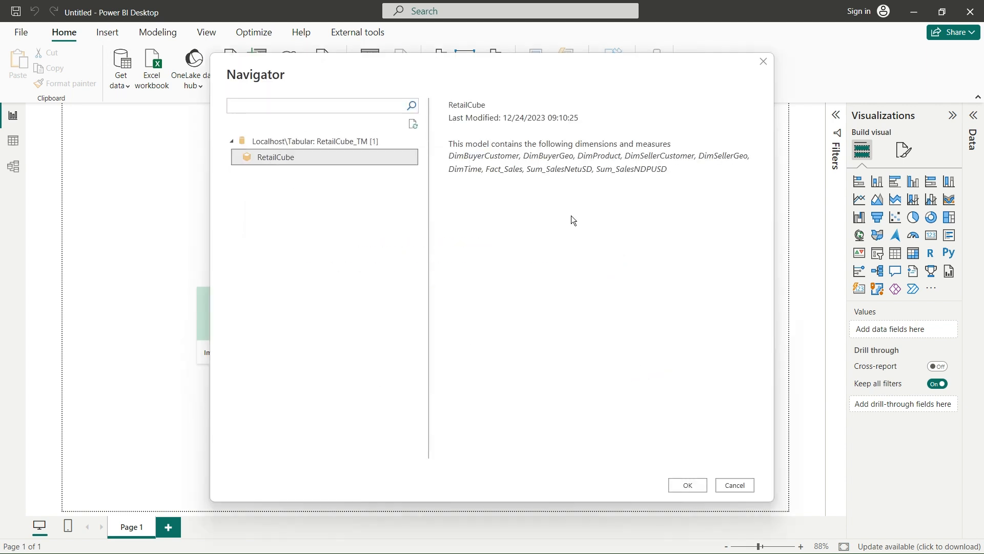
pyautogui.click(686, 484)
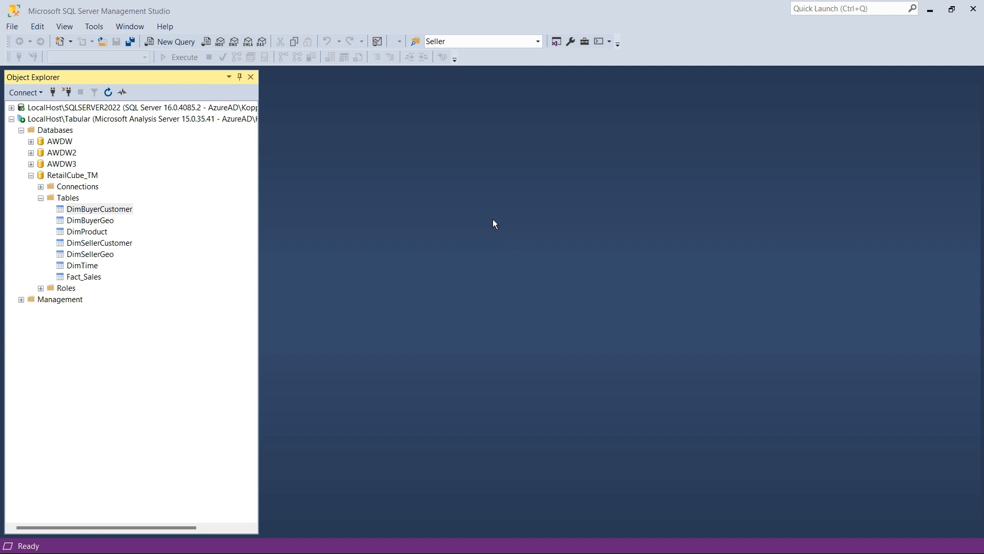
# In SQL Server Management Studio, process the RetailCube_TM tabular database in Process Full mode
pyautogui.rightClick(74, 177)
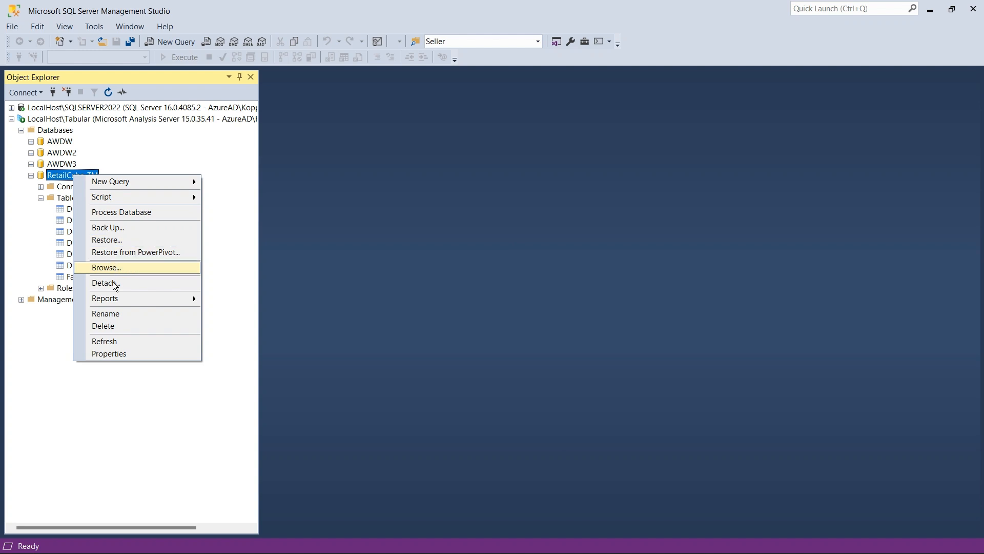
pyautogui.click(135, 212)
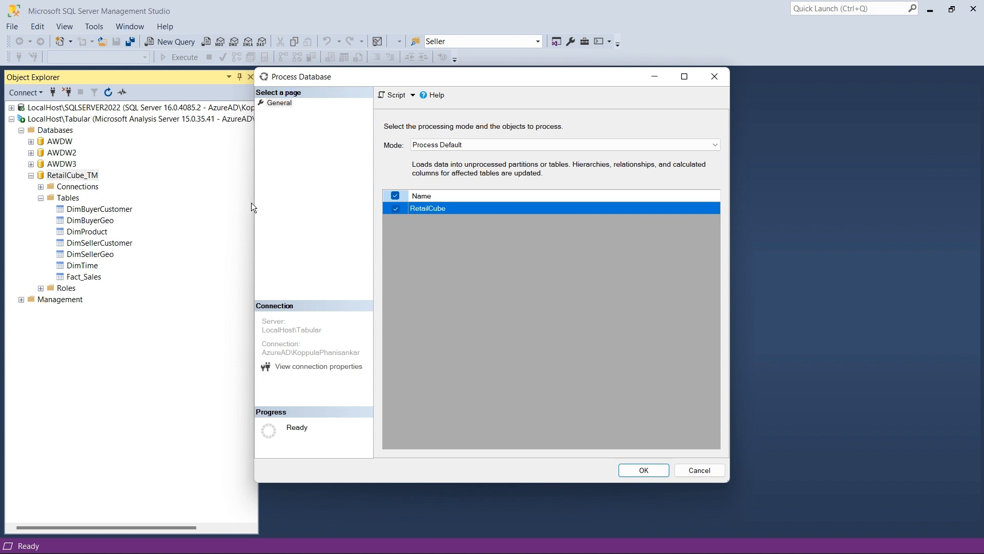
pyautogui.click(467, 145)
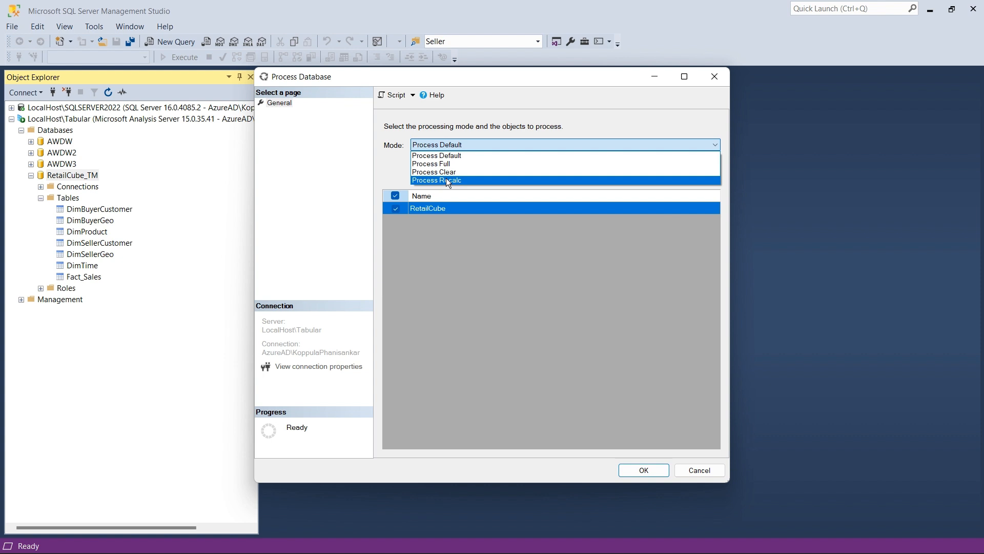
pyautogui.click(451, 164)
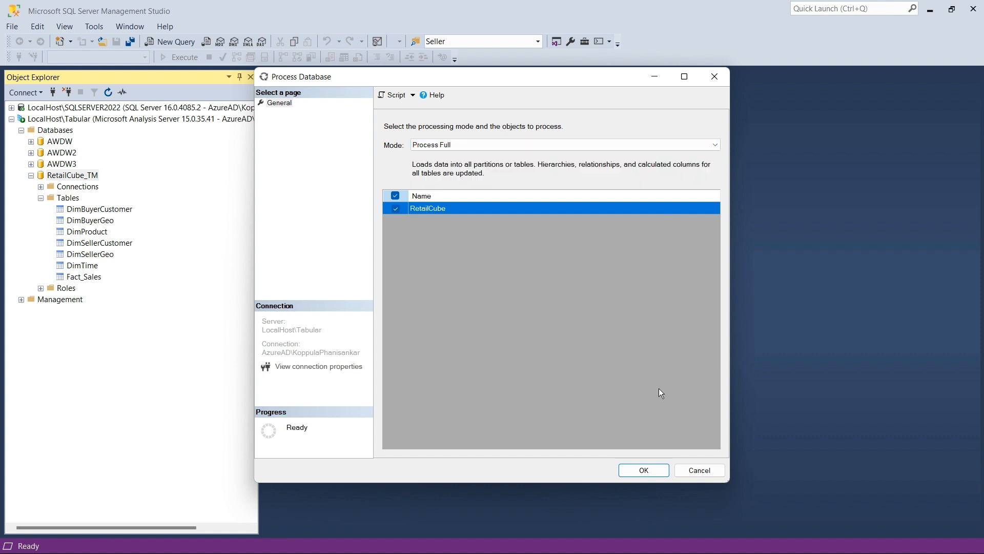
pyautogui.click(644, 468)
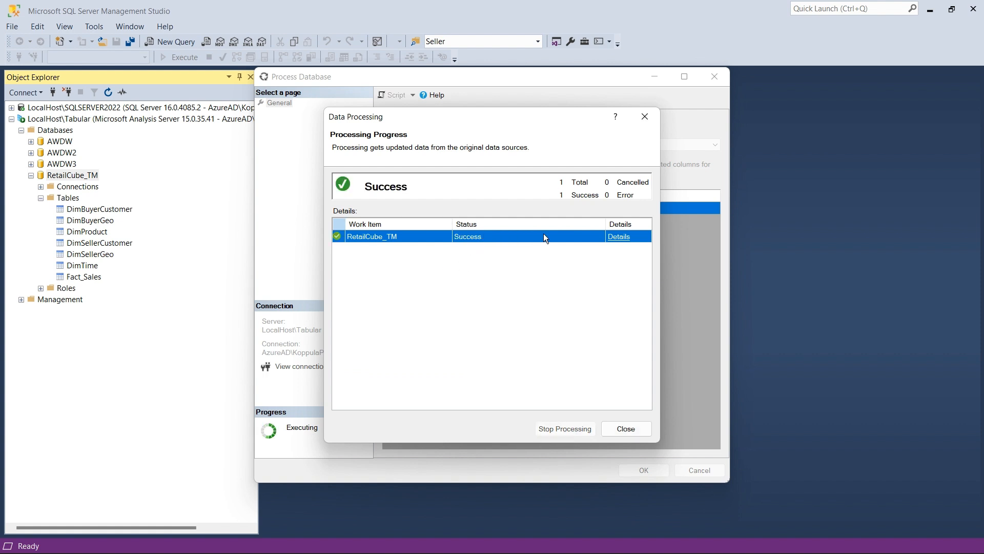
# Examine the refresh script in the database's processing details, and close the processing dialogs
pyautogui.click(619, 239)
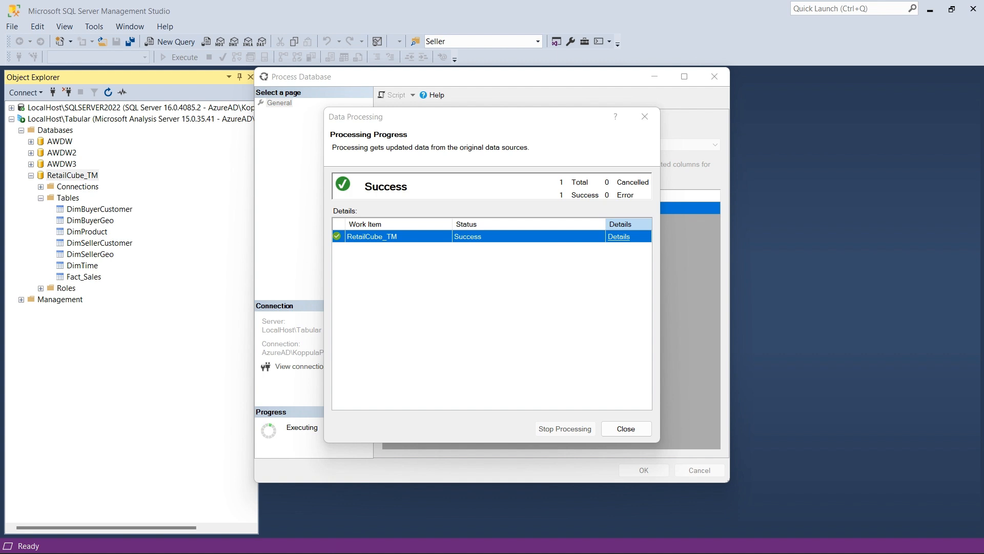
pyautogui.moveTo(392, 335); pyautogui.dragTo(438, 94)
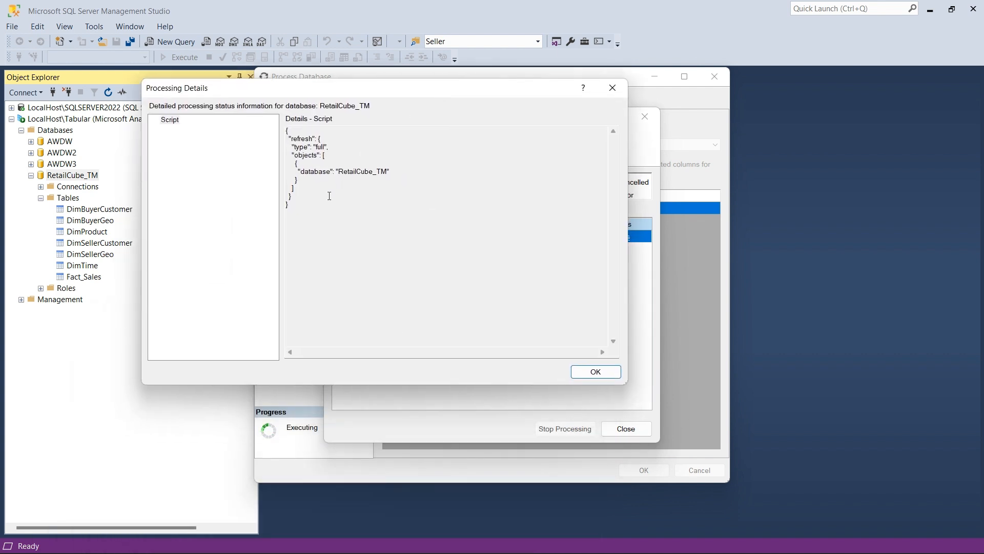
pyautogui.moveTo(302, 213); pyautogui.dragTo(284, 113)
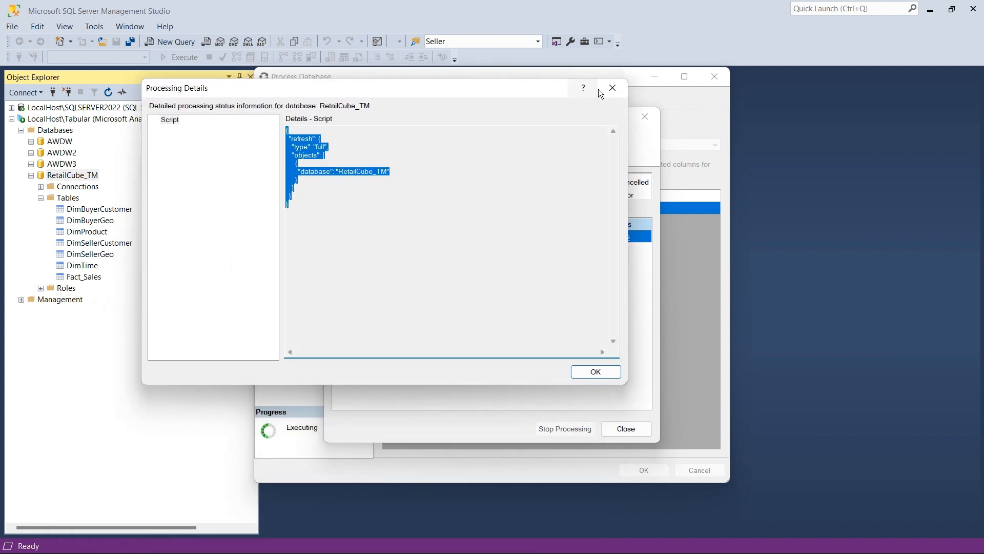
pyautogui.click(612, 87)
pyautogui.click(631, 429)
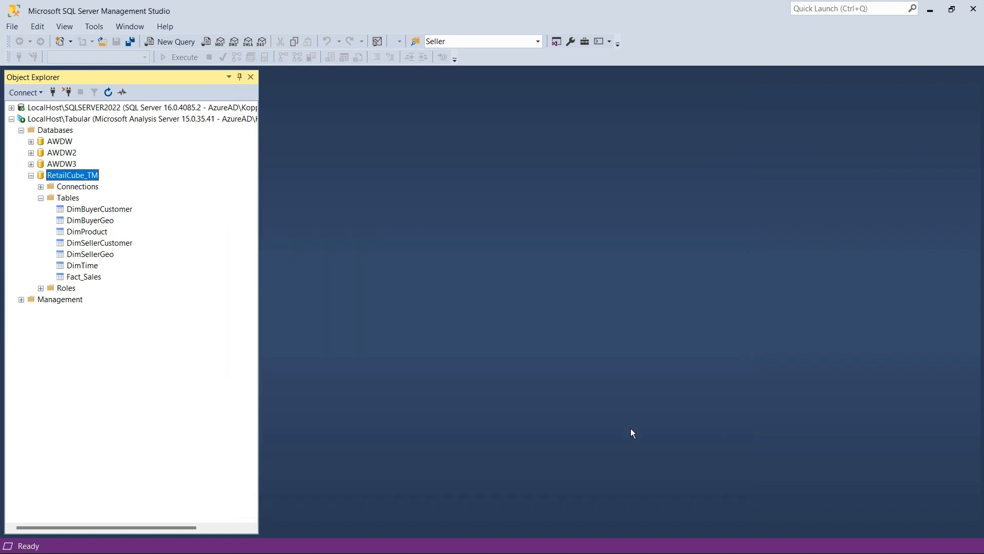
# Process the DimBuyerCustomer table in Process Full mode and close the progress dialog
pyautogui.rightClick(109, 209)
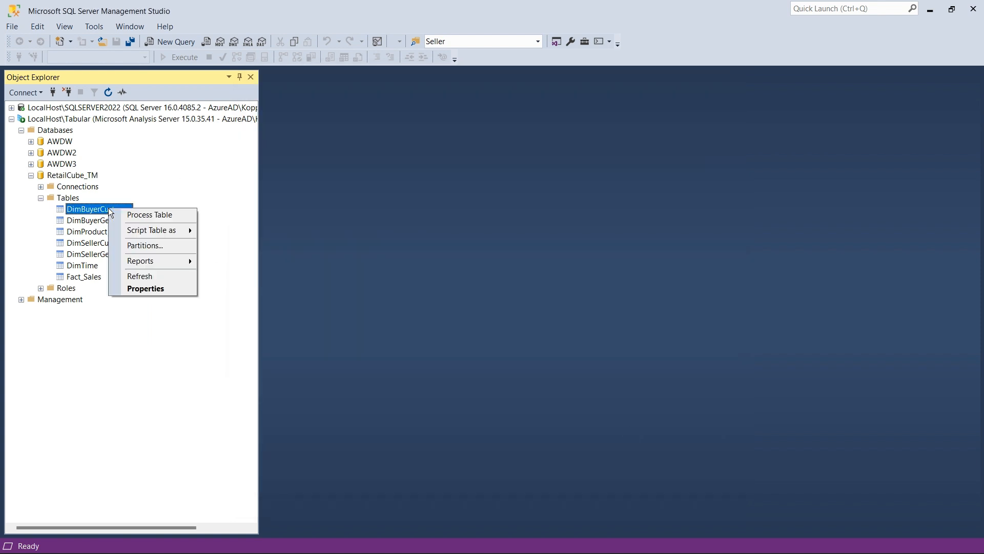
pyautogui.click(144, 215)
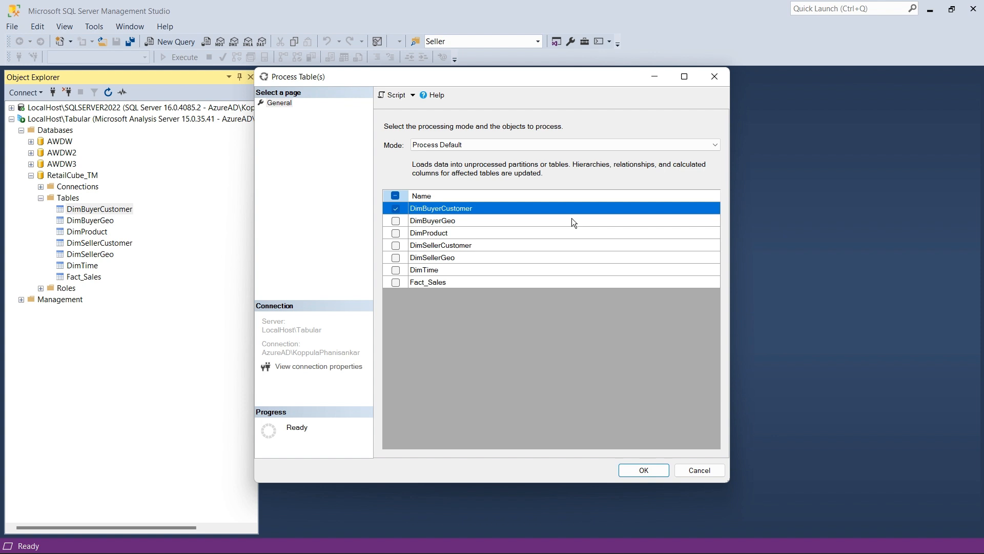
pyautogui.click(531, 143)
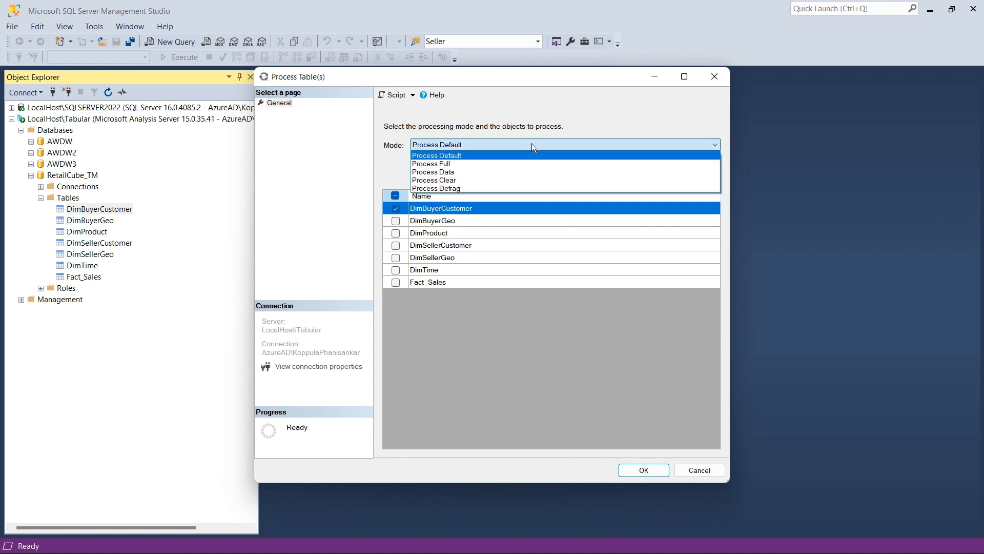
pyautogui.click(456, 165)
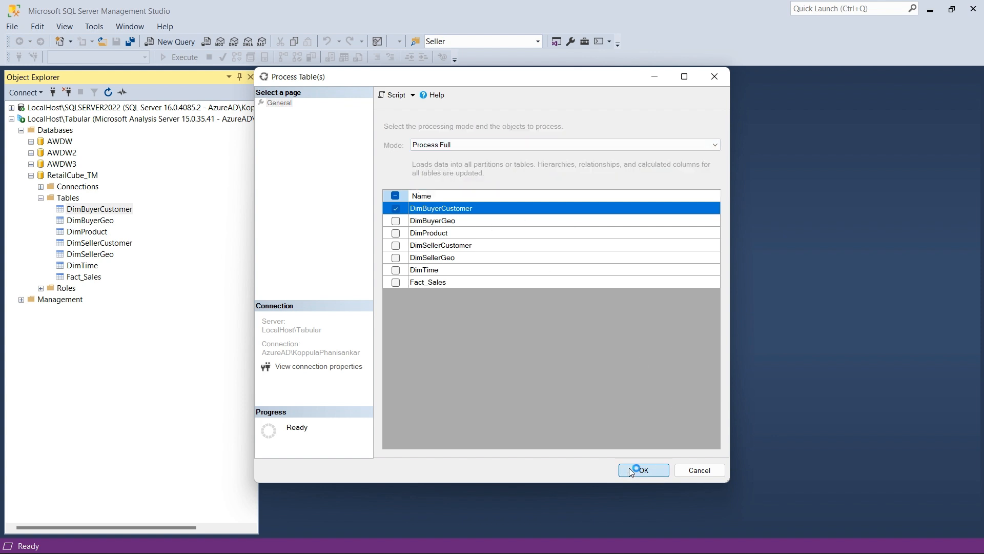
pyautogui.click(628, 468)
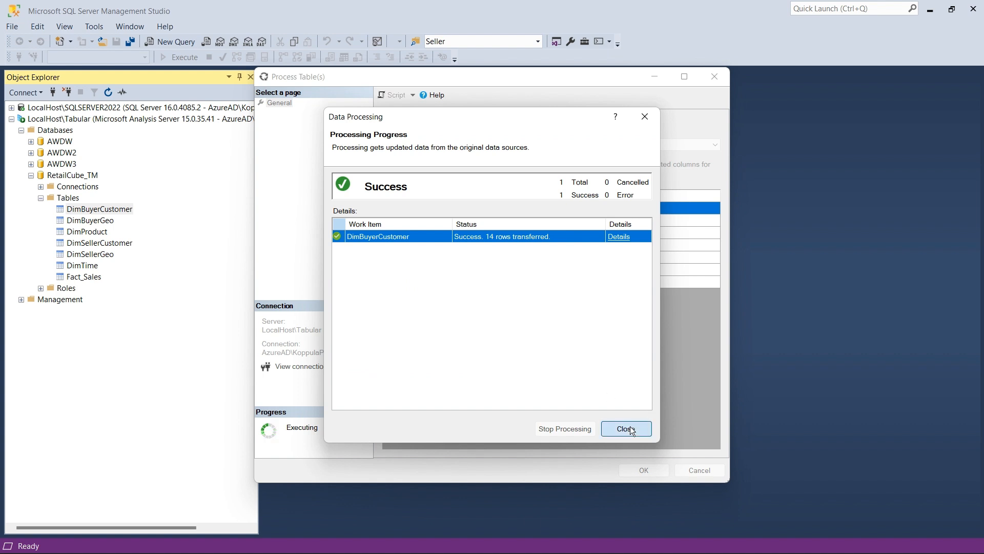
pyautogui.click(629, 428)
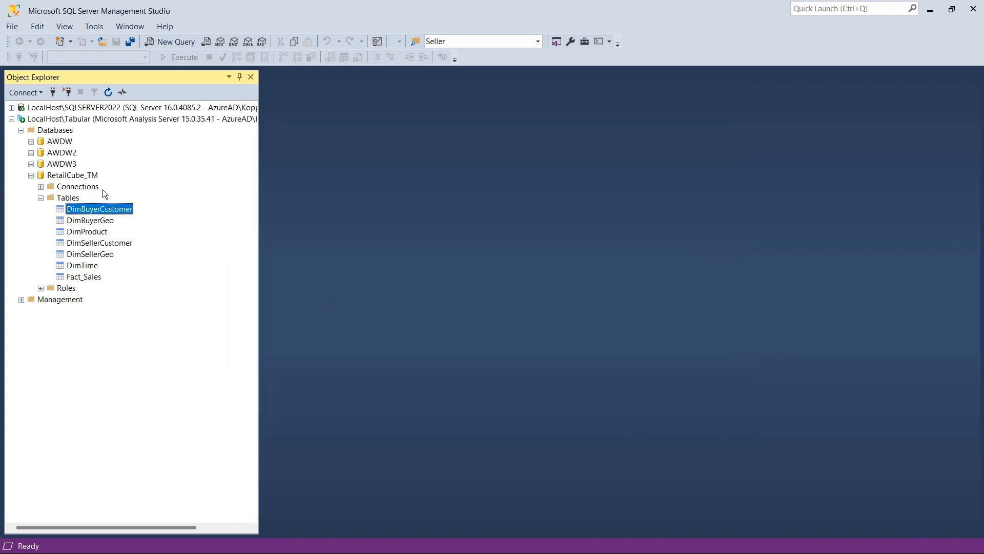
# Script the Process Default operation for DimBuyerCustomer to a query window and select the whole generated script
pyautogui.rightClick(105, 210)
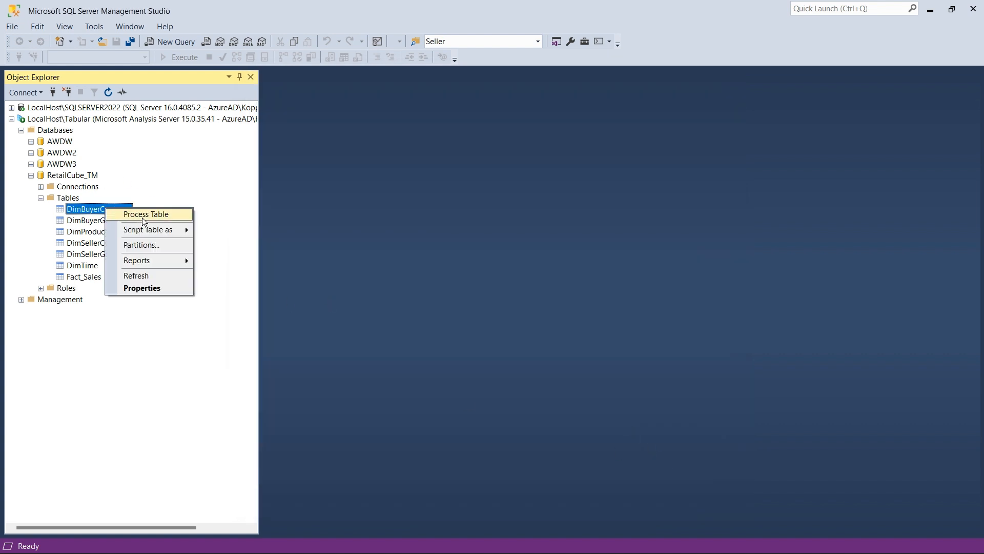
pyautogui.click(159, 219)
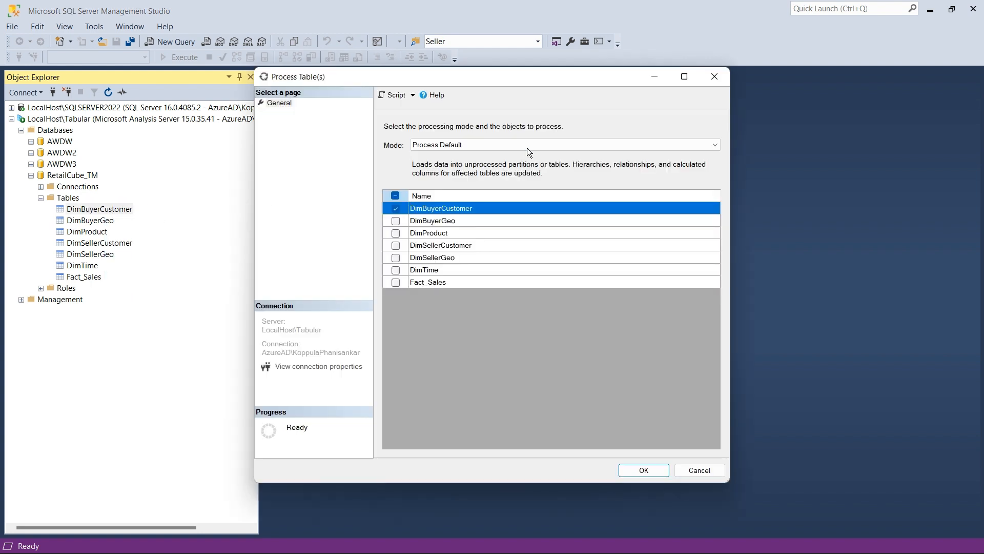
pyautogui.click(395, 96)
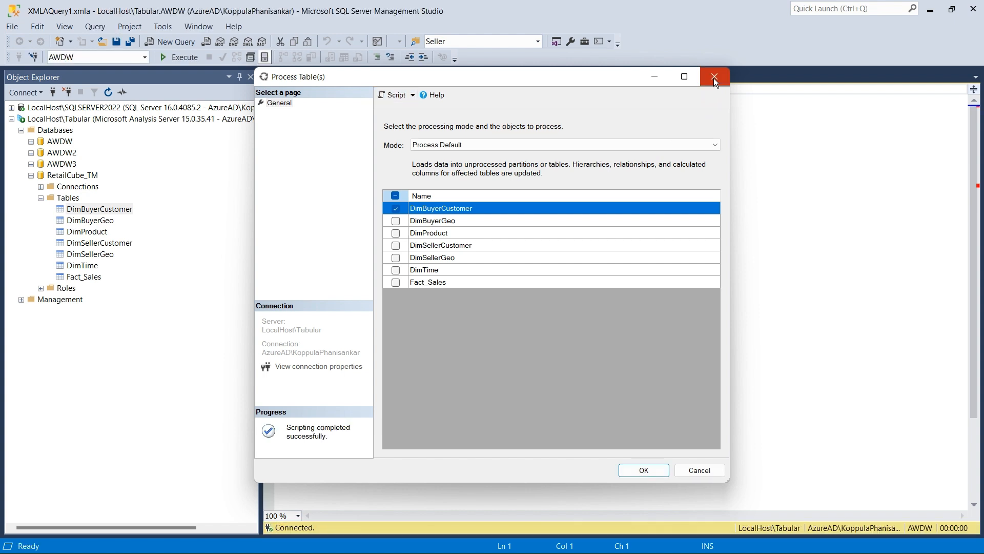
pyautogui.click(715, 82)
pyautogui.moveTo(310, 216); pyautogui.dragTo(282, 81)
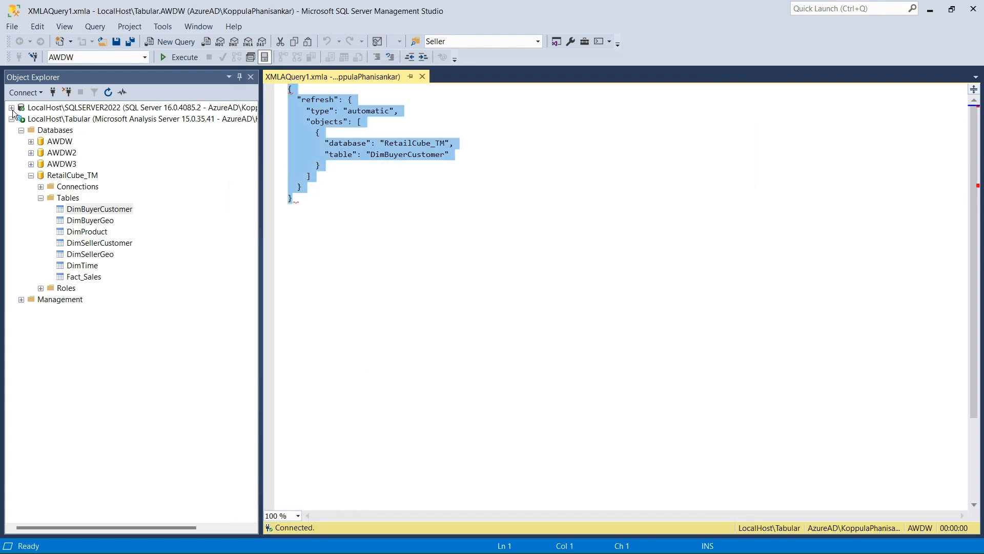